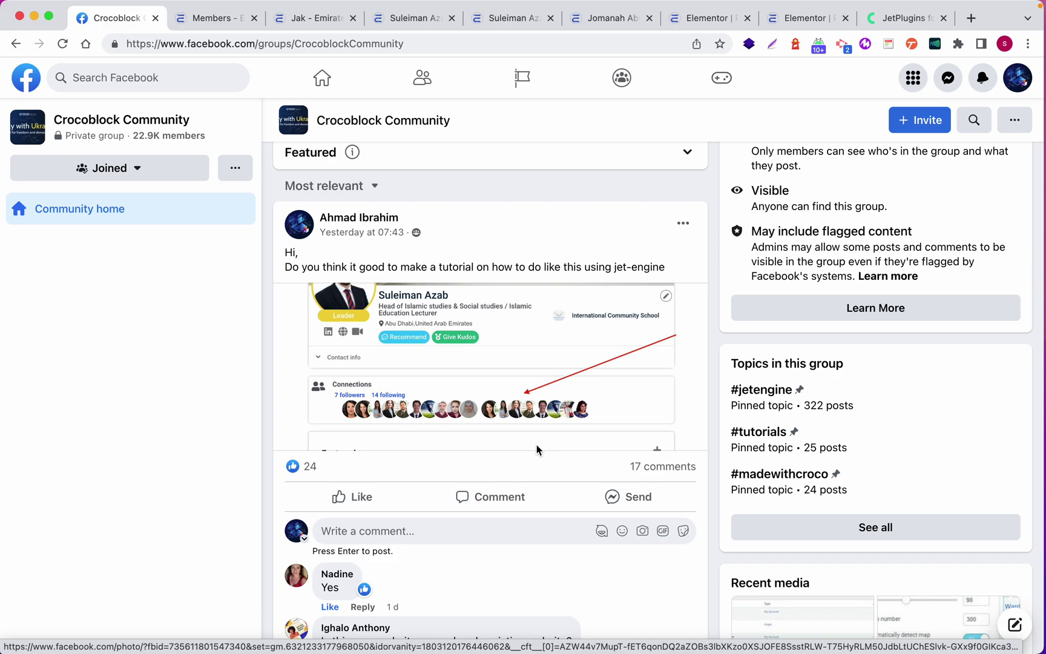
Step: Examine the connections post and the row of member avatars in the Crocoblock Community group
{"action": "scroll", "coordinate": [536, 448], "scroll_direction": "down", "scroll_amount": 1}
{"action": "scroll", "coordinate": [536, 448], "scroll_direction": "up", "scroll_amount": 2}
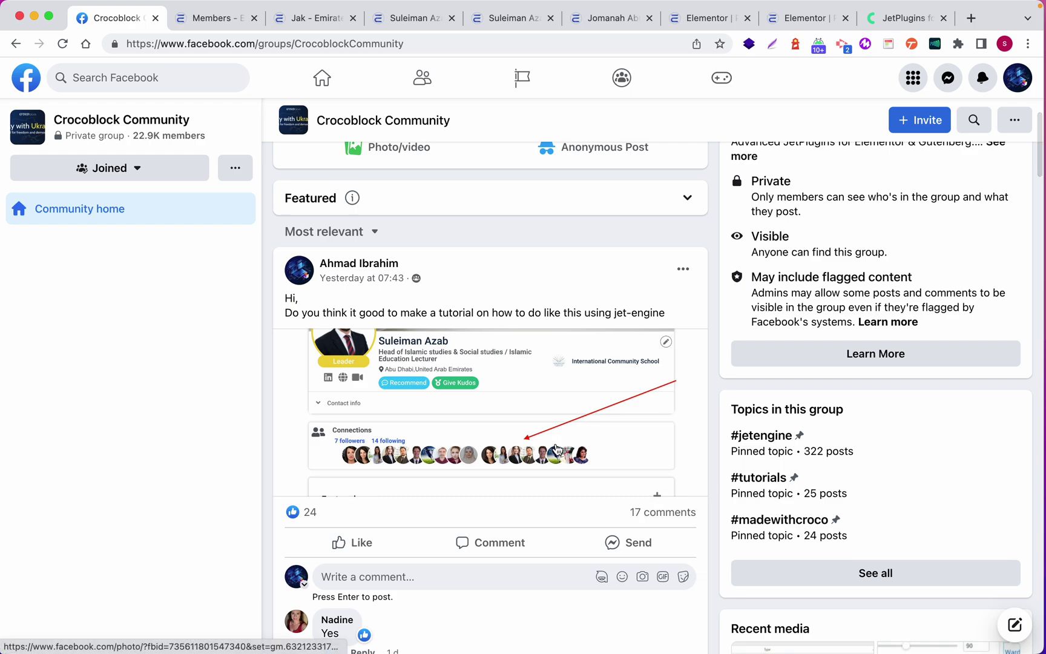
{"action": "scroll", "coordinate": [537, 468], "scroll_direction": "up", "scroll_amount": 10}
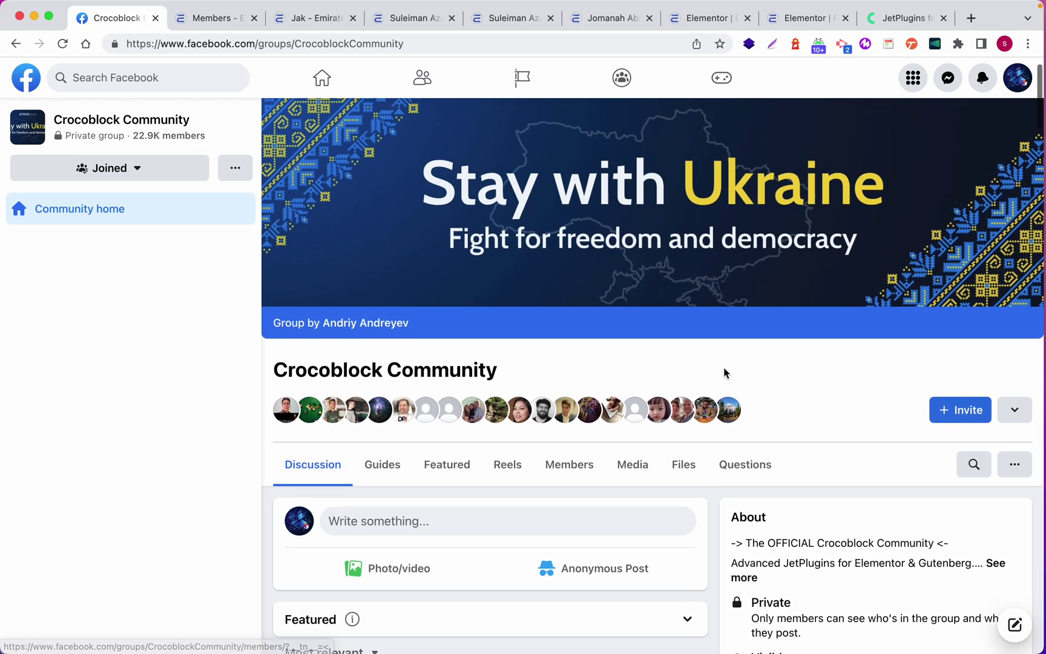
{"action": "mouse_move", "coordinate": [715, 433]}
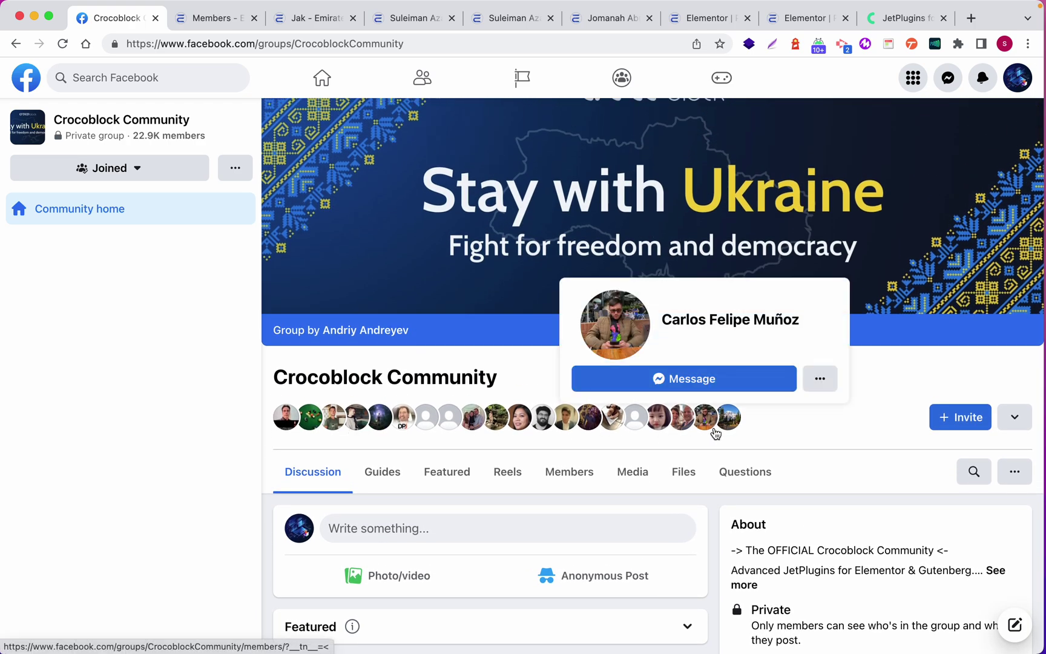
{"action": "scroll", "coordinate": [484, 242], "scroll_direction": "down", "scroll_amount": 1}
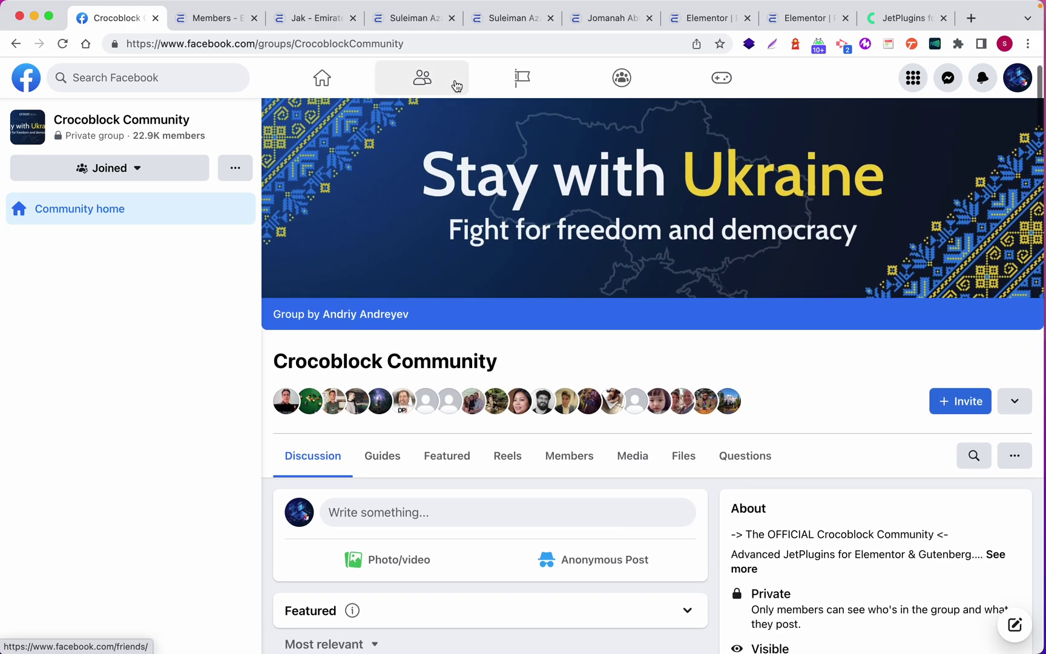
Step: Open the full followers list from the leader profile's Connections section in a new tab and look through the followers
{"action": "left_click", "coordinate": [410, 24]}
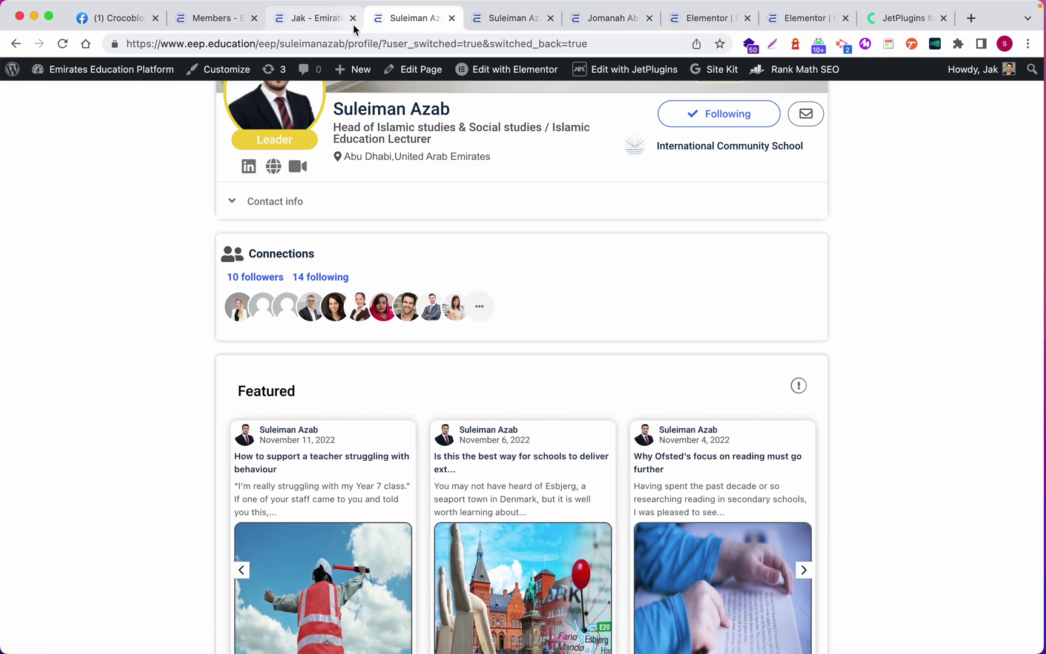
{"action": "right_click", "coordinate": [478, 300]}
{"action": "left_click", "coordinate": [505, 309]}
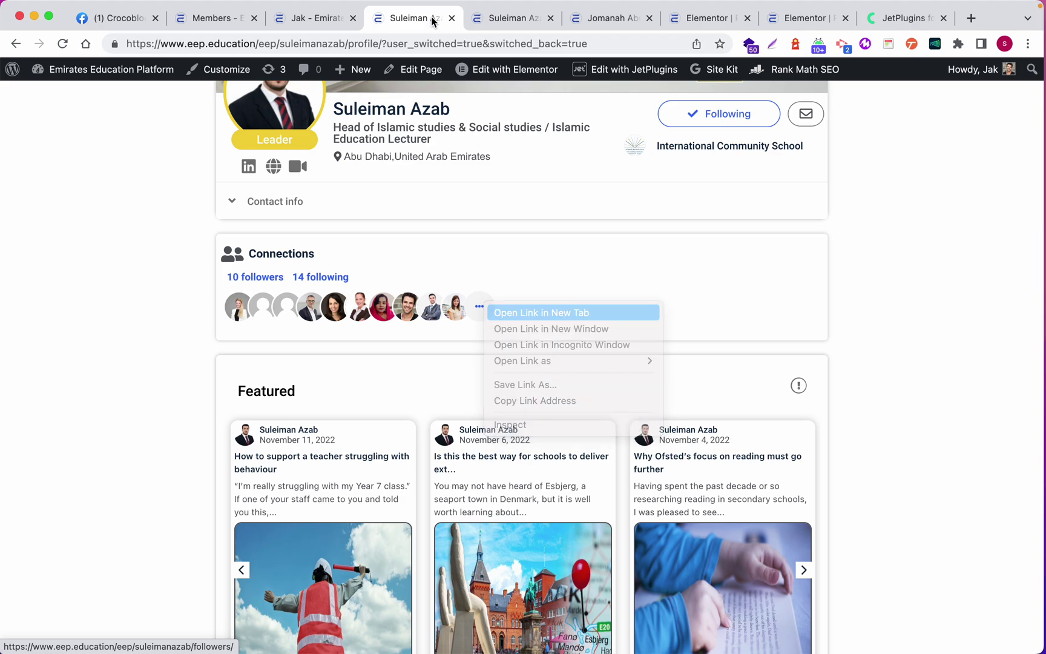
{"action": "left_click", "coordinate": [468, 24]}
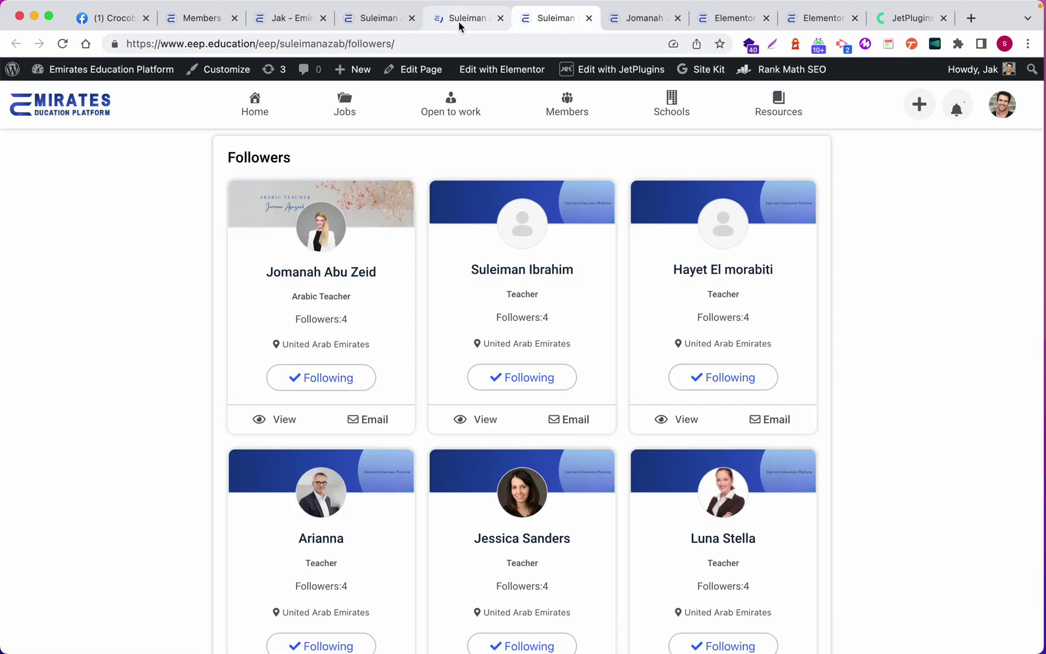
{"action": "scroll", "coordinate": [531, 301], "scroll_direction": "down", "scroll_amount": 10}
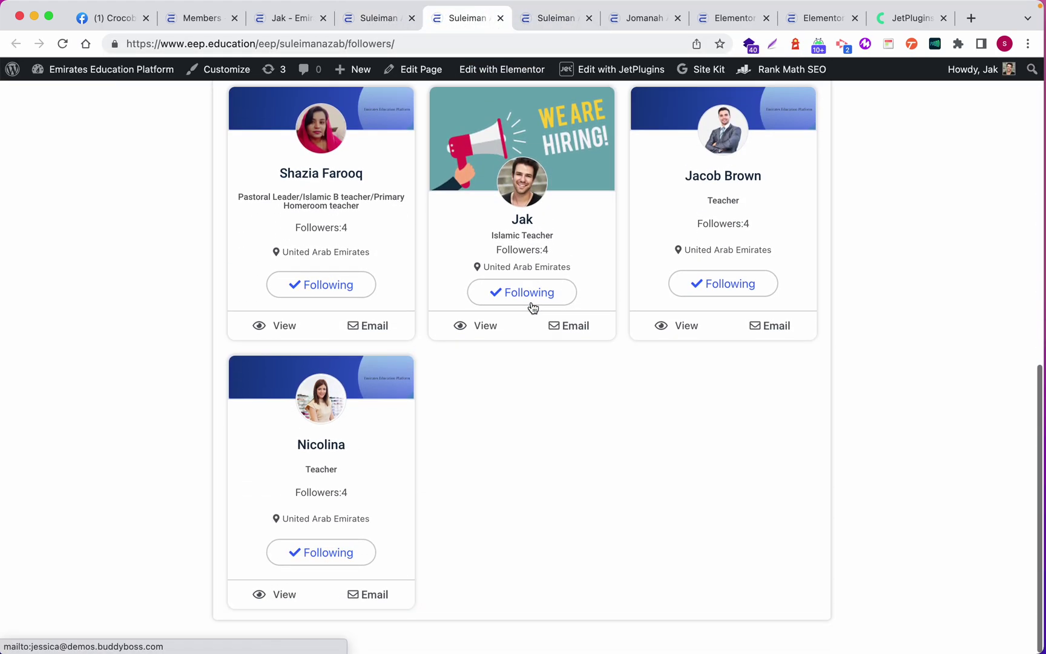
{"action": "scroll", "coordinate": [533, 308], "scroll_direction": "up", "scroll_amount": 5}
{"action": "scroll", "coordinate": [532, 307], "scroll_direction": "up", "scroll_amount": 5}
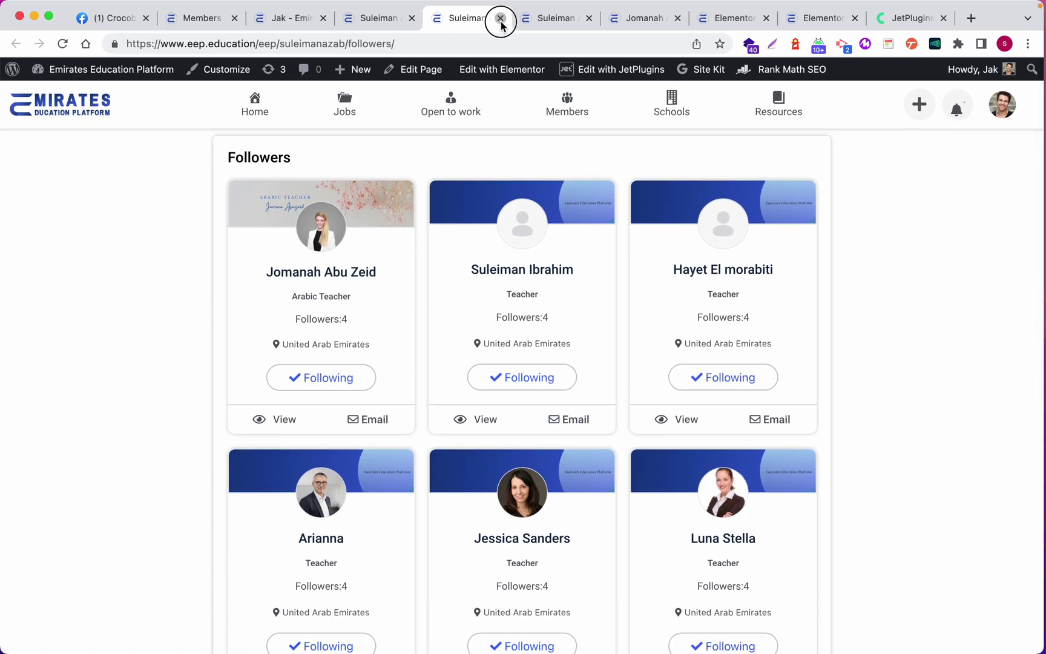
Step: Close the extra follower tabs and return to the follower avatars on the leader's profile
{"action": "left_click", "coordinate": [500, 18]}
{"action": "left_click", "coordinate": [501, 18]}
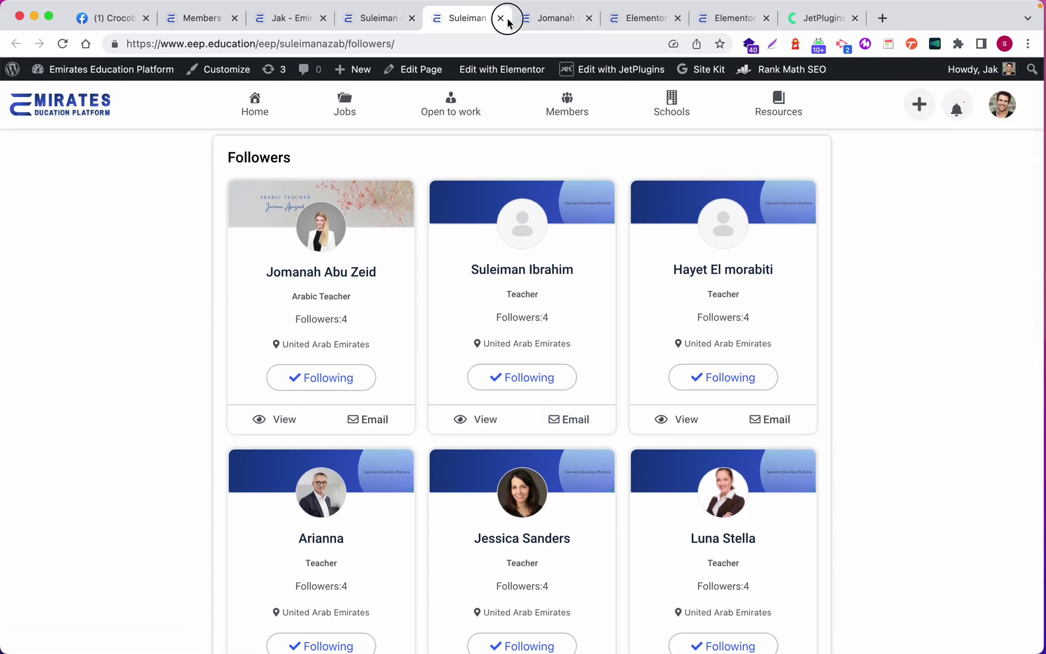
{"action": "left_click", "coordinate": [380, 23]}
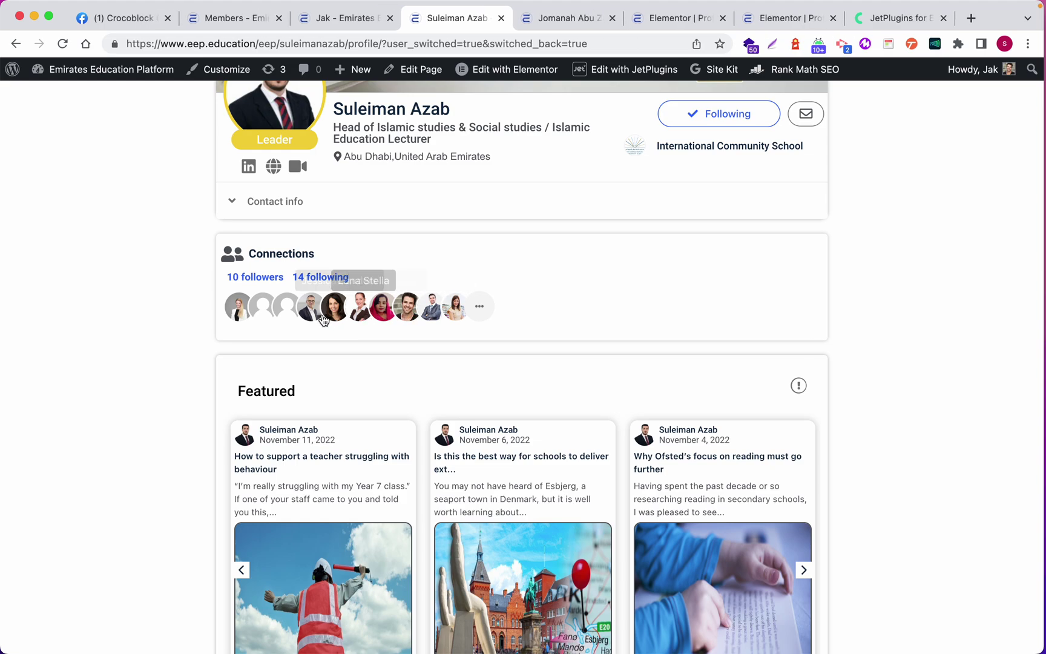
Step: Compare the follower avatars in the Connections sections of the Arabic Teacher's and the leader's profiles
{"action": "left_click", "coordinate": [531, 25]}
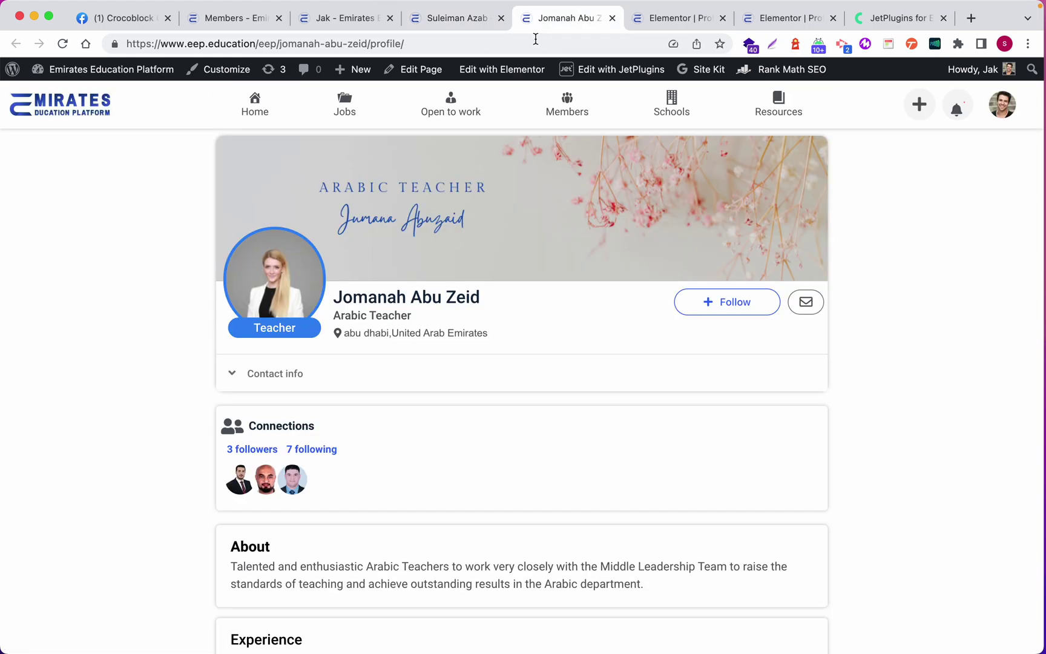
{"action": "scroll", "coordinate": [478, 292], "scroll_direction": "down", "scroll_amount": 5}
{"action": "scroll", "coordinate": [478, 293], "scroll_direction": "up", "scroll_amount": 5}
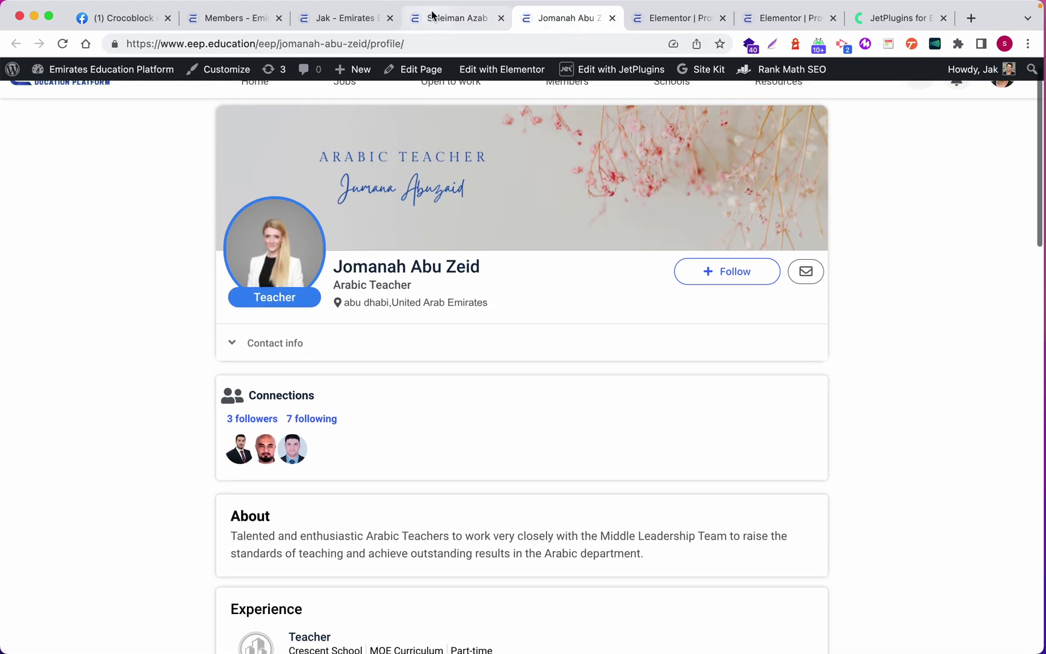
{"action": "left_click", "coordinate": [433, 19]}
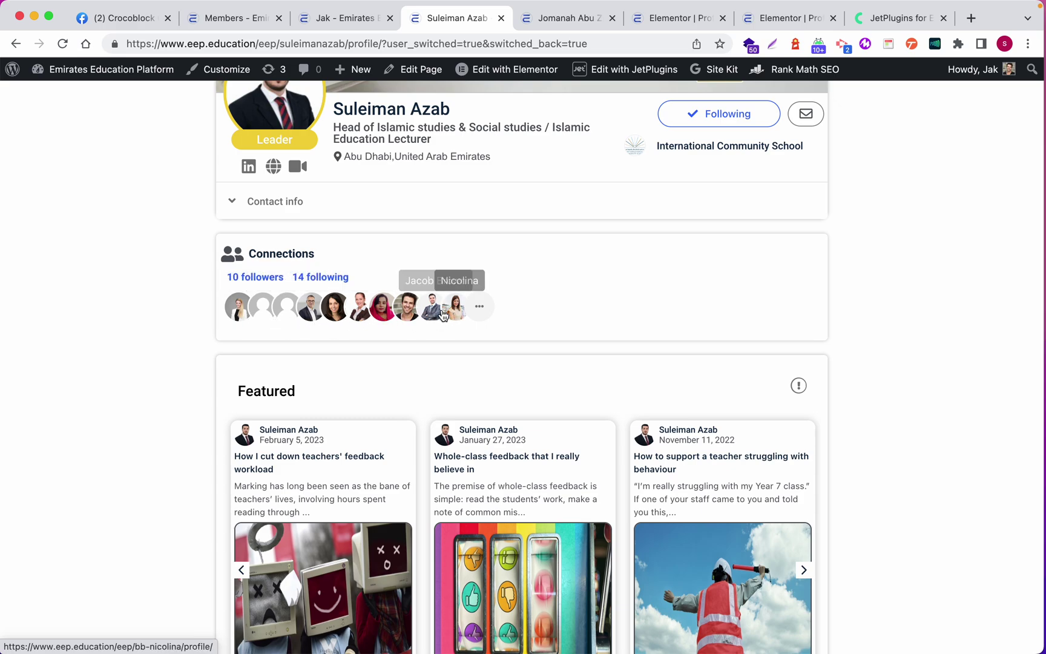
{"action": "key", "text": "ctrl+Tab"}
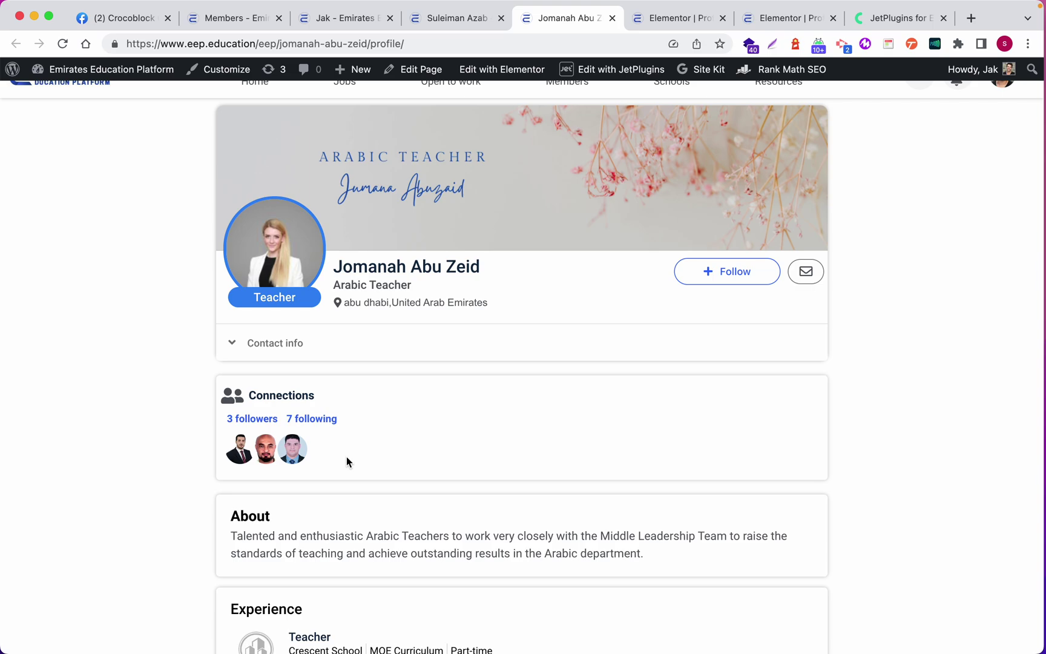
{"action": "left_click", "coordinate": [459, 22]}
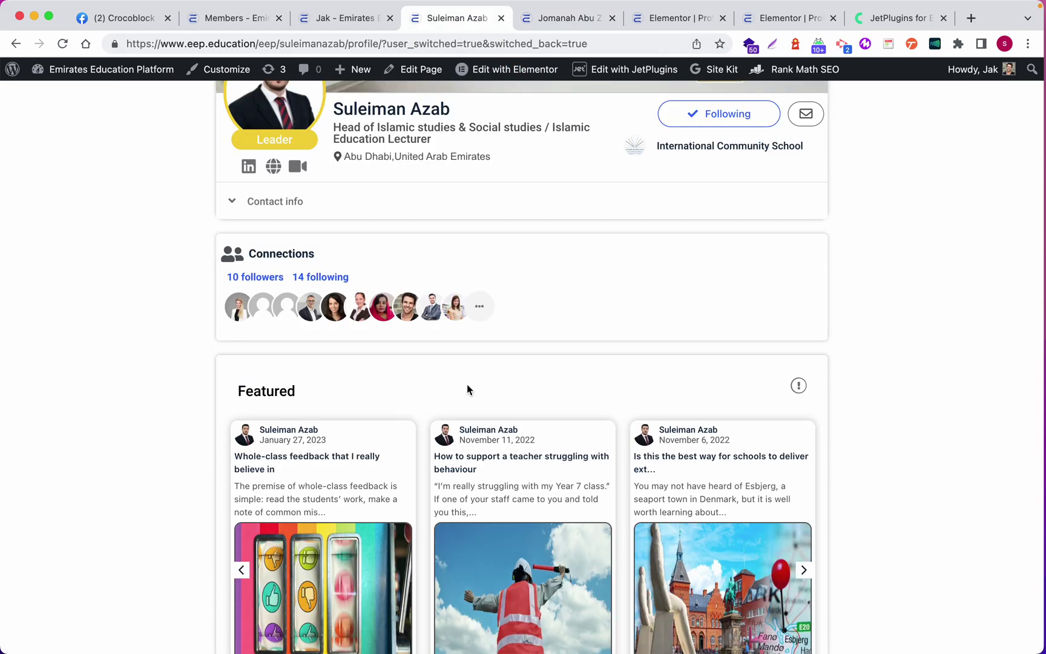
Step: Switch to the browser window with the Elementor editing tabs and view the leader's profile page there
{"action": "key", "text": "ctrl+Left"}
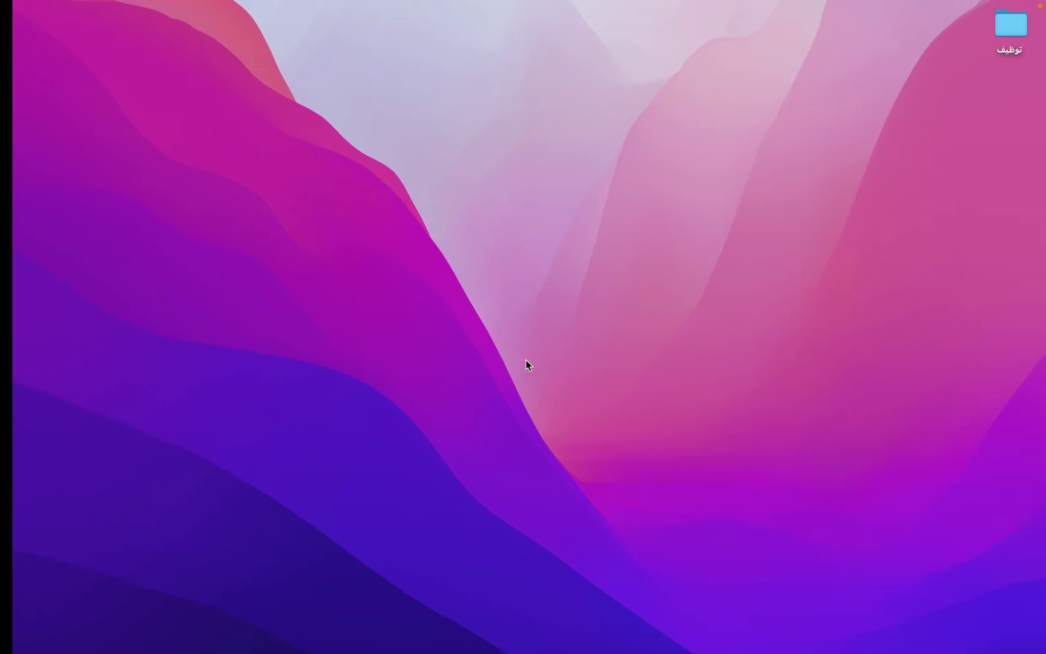
{"action": "key", "text": "ctrl+Left"}
{"action": "key", "text": "ctrl+Left"}
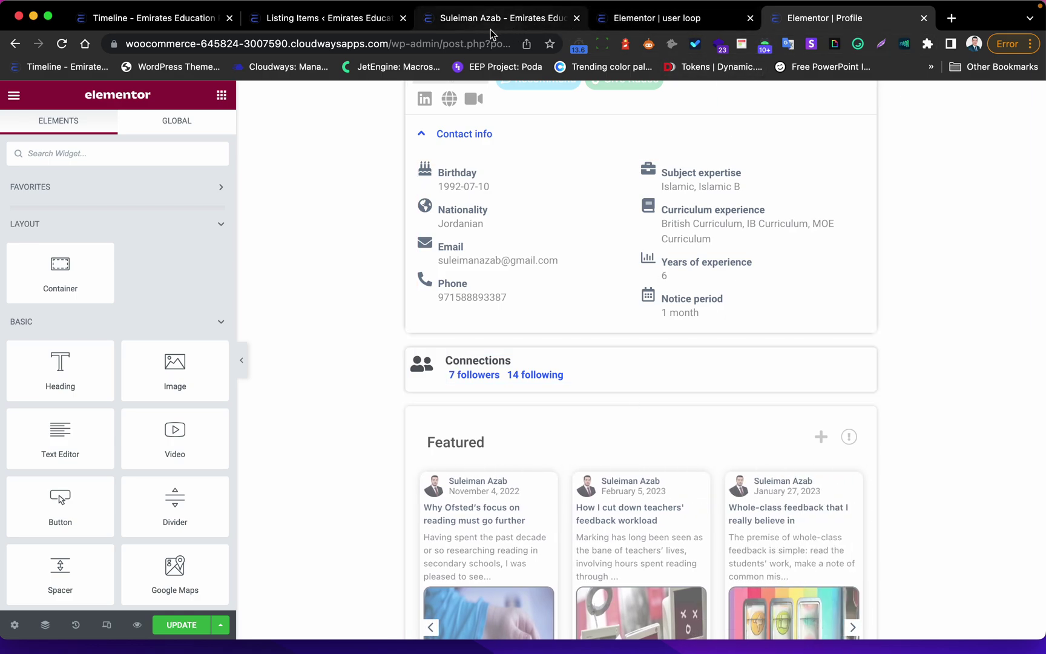
{"action": "key", "text": "super+bracketleft"}
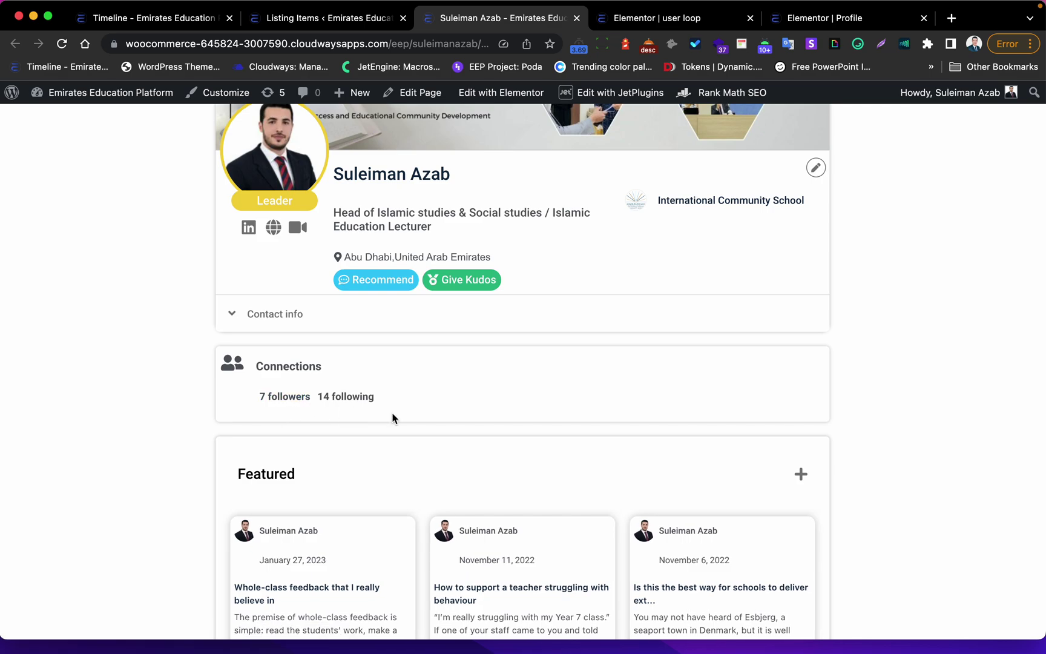
Step: Bring up the Listing Items admin page and locate the JetEngine Listings section
{"action": "left_click", "coordinate": [346, 23]}
{"action": "scroll", "coordinate": [254, 305], "scroll_direction": "down", "scroll_amount": 8}
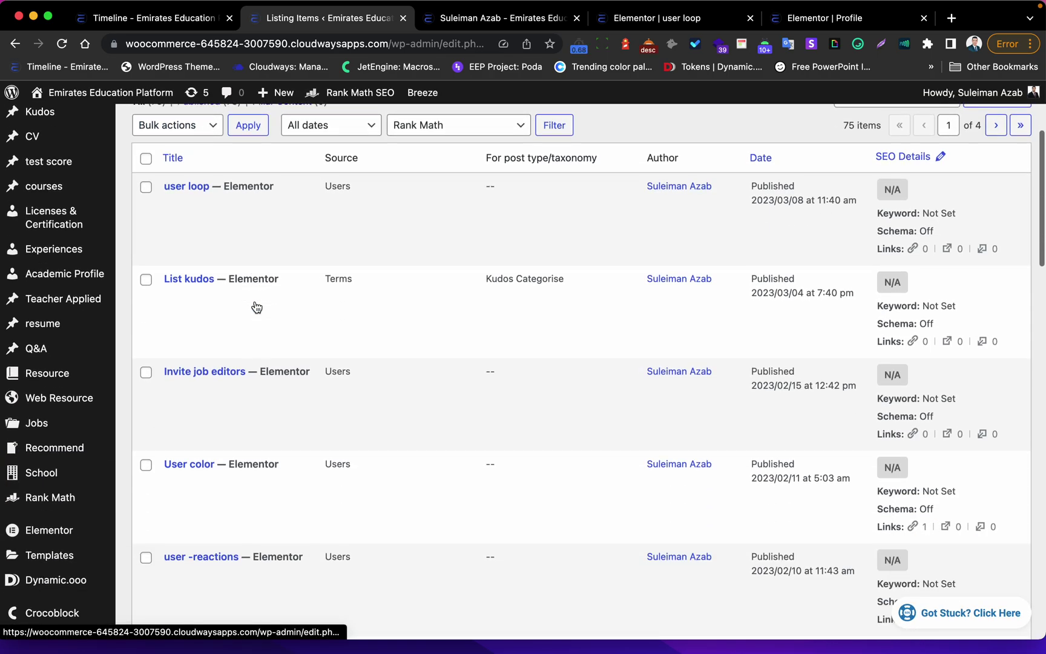
{"action": "scroll", "coordinate": [178, 451], "scroll_direction": "down", "scroll_amount": 7}
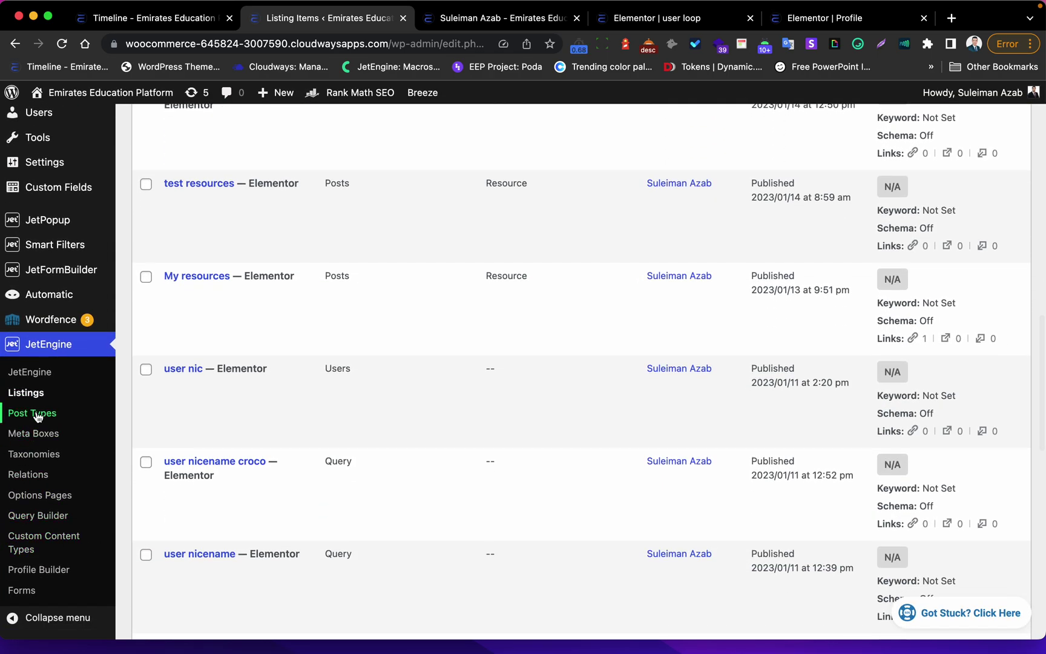
{"action": "scroll", "coordinate": [252, 323], "scroll_direction": "up", "scroll_amount": 15}
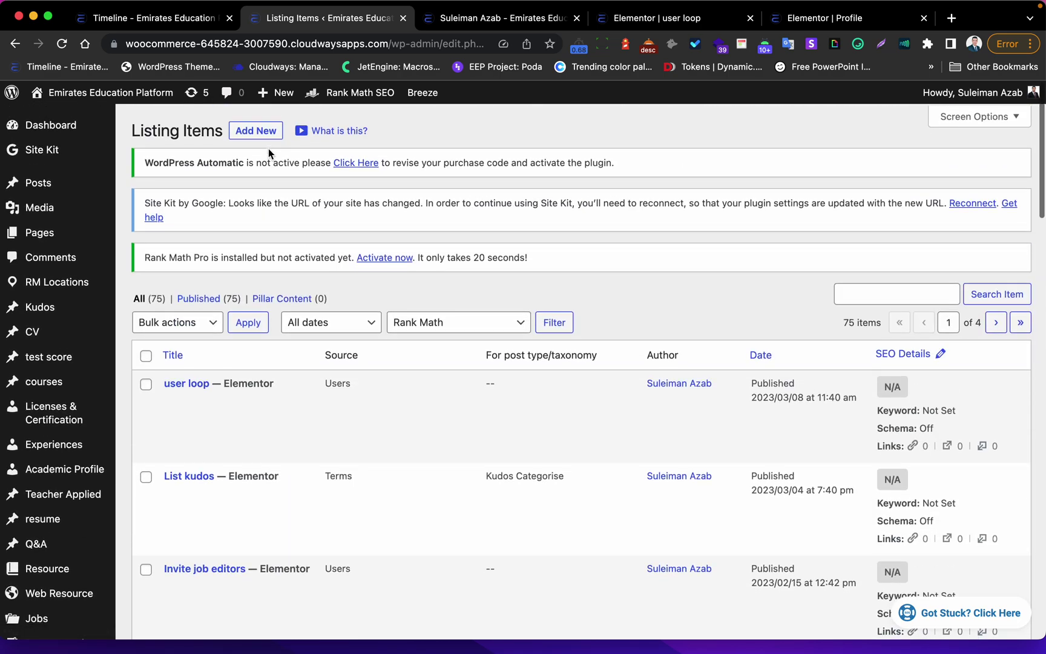
{"action": "left_click", "coordinate": [257, 130]}
{"action": "left_click", "coordinate": [391, 265]}
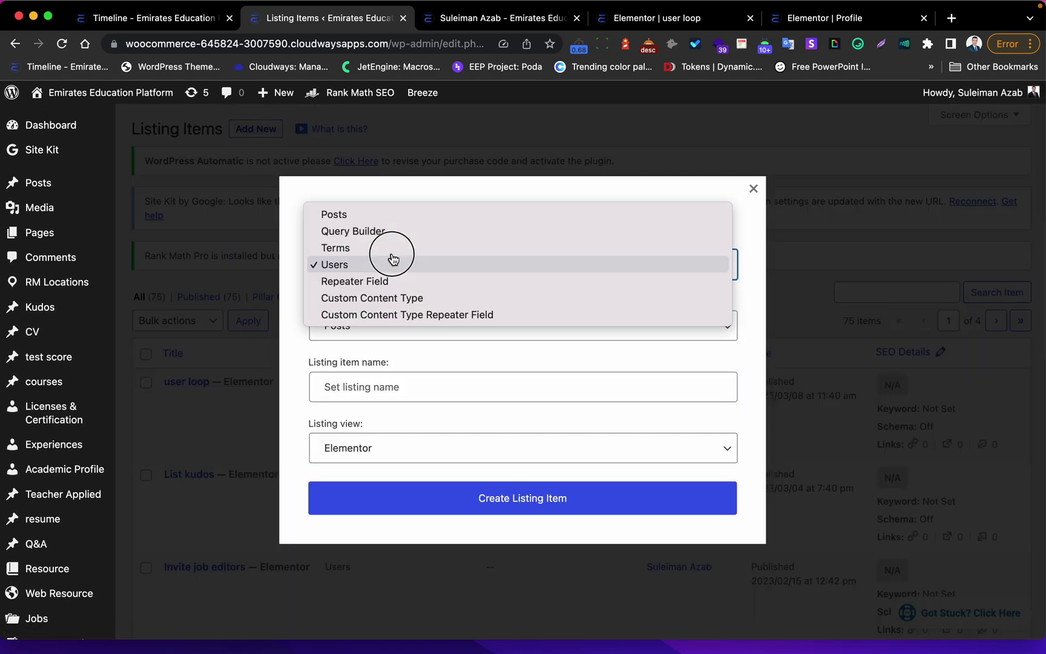
{"action": "left_click", "coordinate": [396, 264]}
{"action": "left_click", "coordinate": [380, 318]}
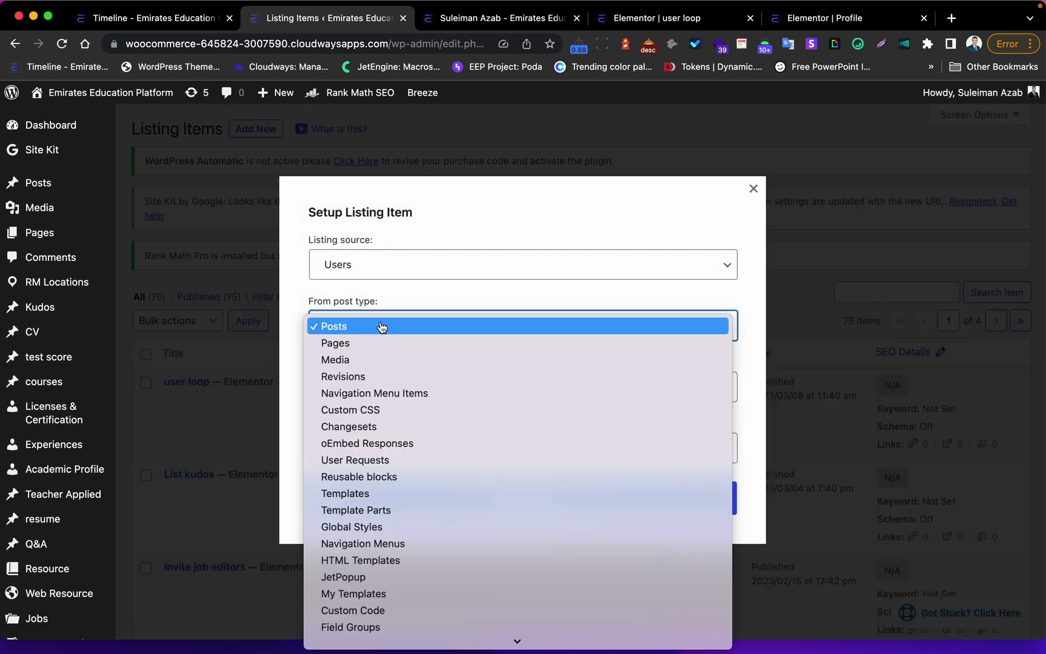
{"action": "left_click", "coordinate": [409, 262]}
{"action": "left_click", "coordinate": [409, 263]}
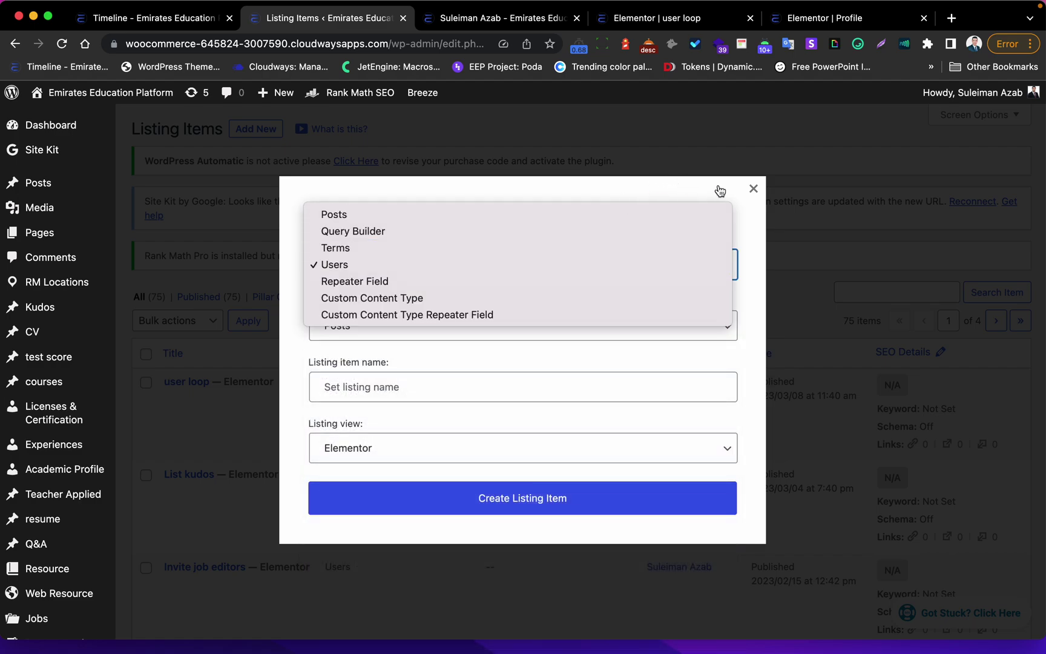
{"action": "left_click", "coordinate": [569, 345]}
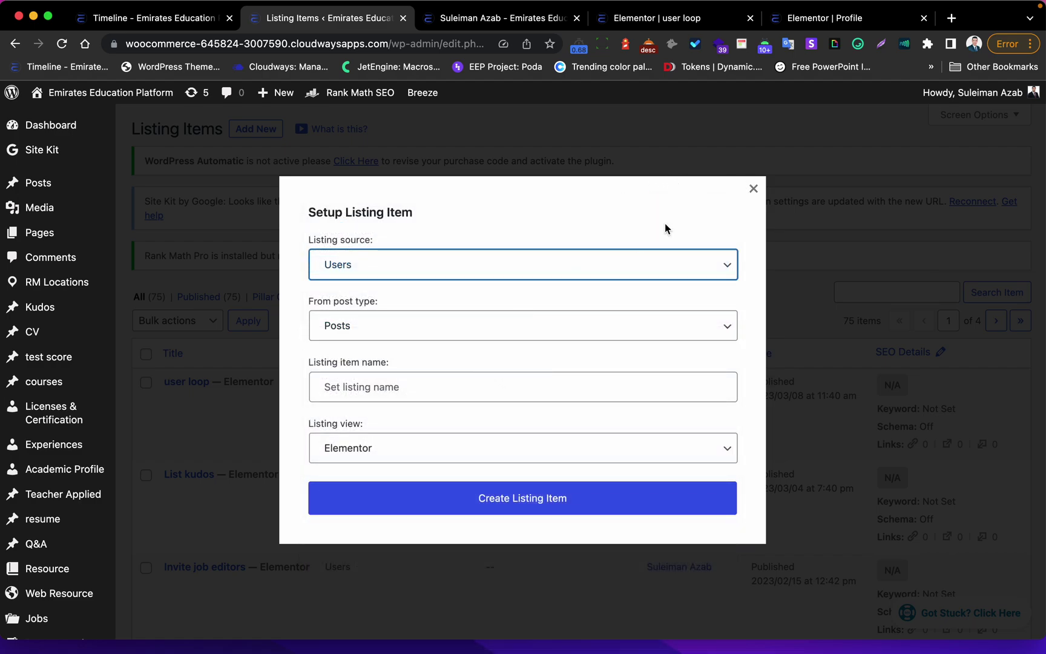
{"action": "left_click", "coordinate": [750, 190]}
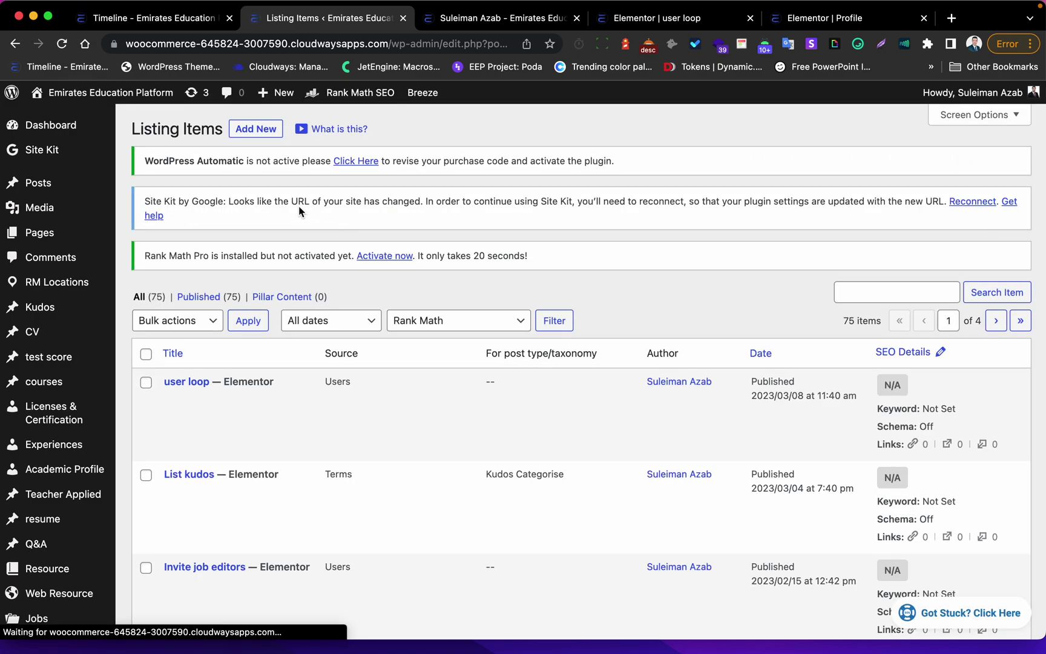
Step: Set up a new listing item with Users as the listing source and user loop as its name
{"action": "left_click", "coordinate": [255, 128]}
{"action": "left_click", "coordinate": [420, 269]}
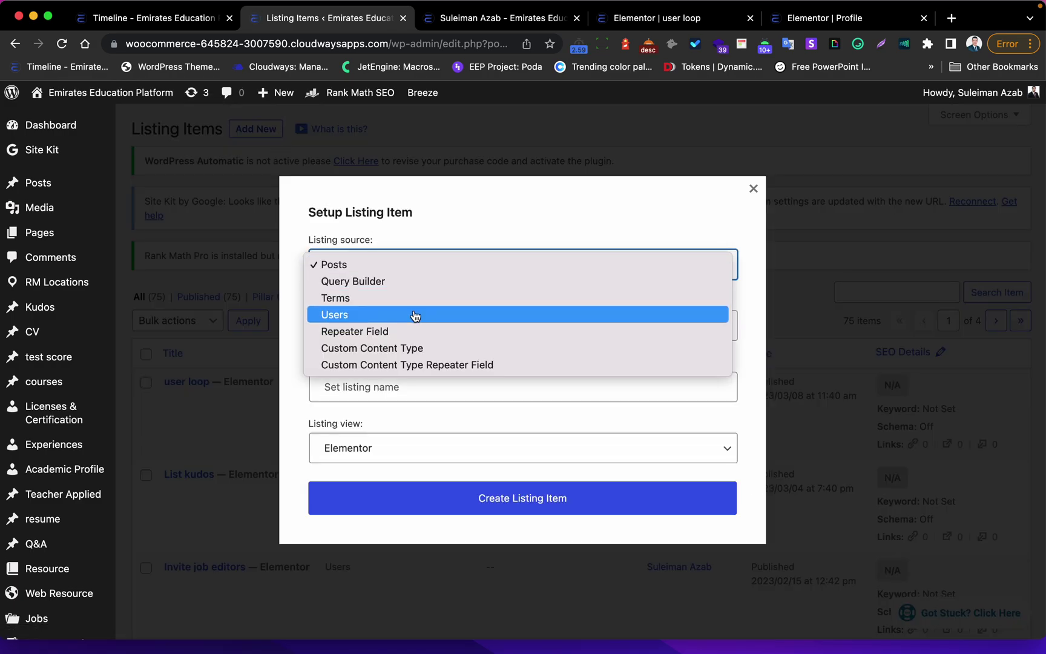
{"action": "left_click", "coordinate": [413, 313]}
{"action": "left_click", "coordinate": [416, 355]}
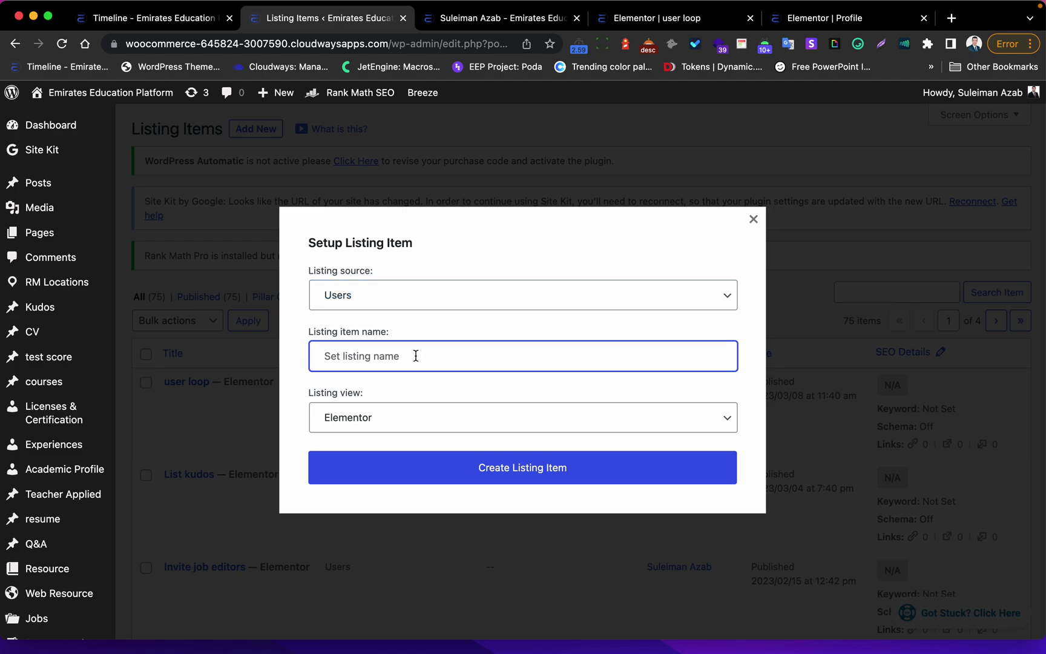
{"action": "type", "text": "user loop"}
Step: Add an Image widget to the user loop template in Elementor and use the JetEngine User Image dynamic tag as its image
{"action": "left_click", "coordinate": [652, 24]}
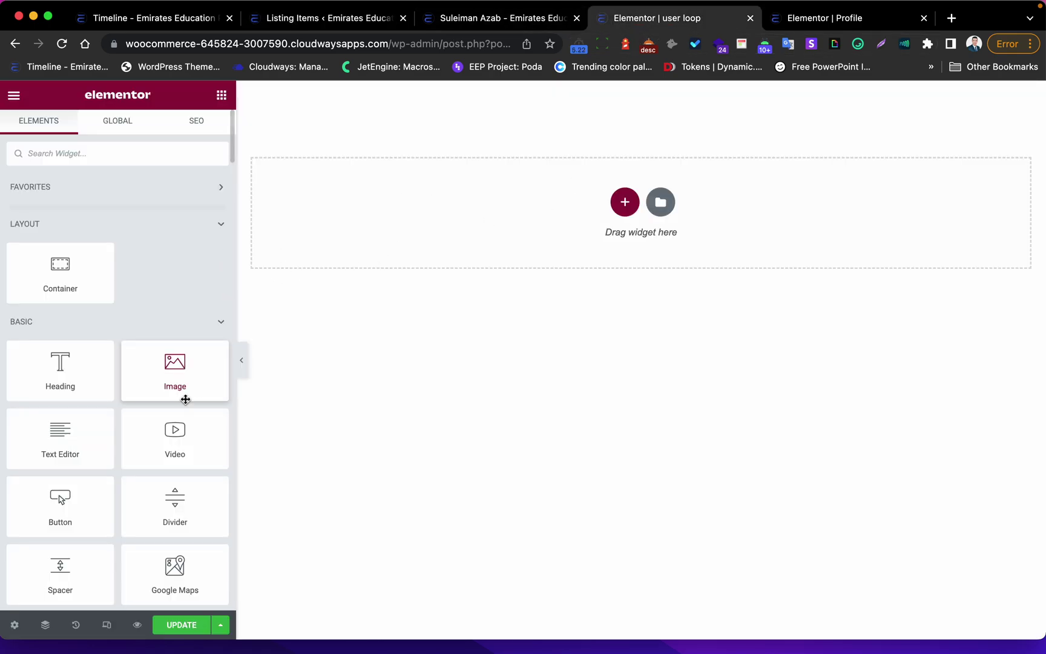
{"action": "left_click_drag", "start_coordinate": [178, 380], "coordinate": [475, 261]}
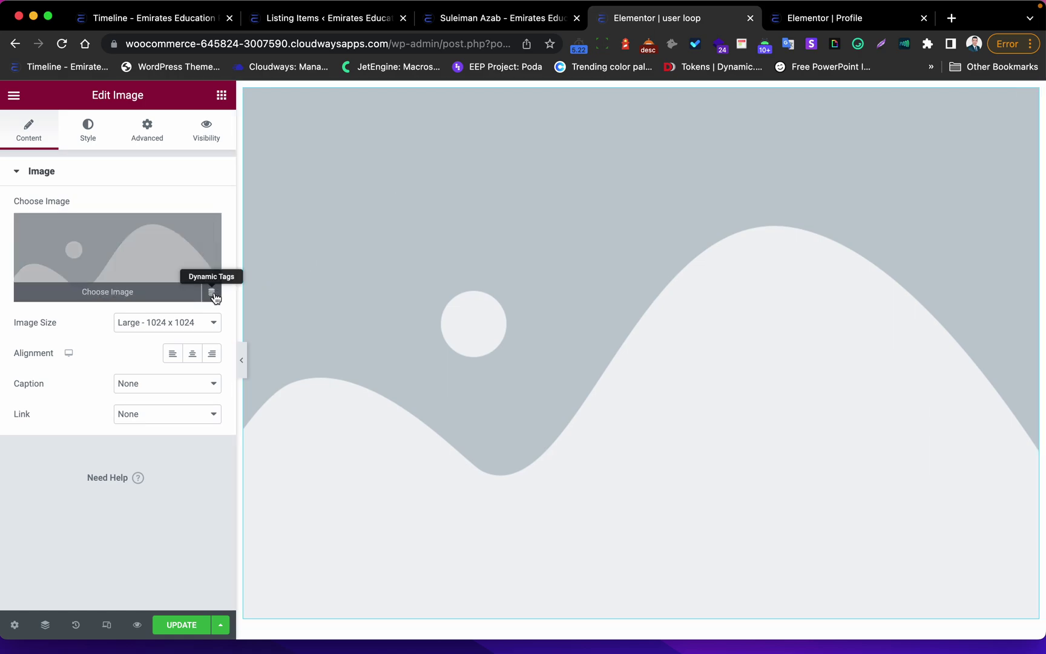
{"action": "left_click", "coordinate": [212, 295]}
{"action": "scroll", "coordinate": [156, 429], "scroll_direction": "down", "scroll_amount": 3}
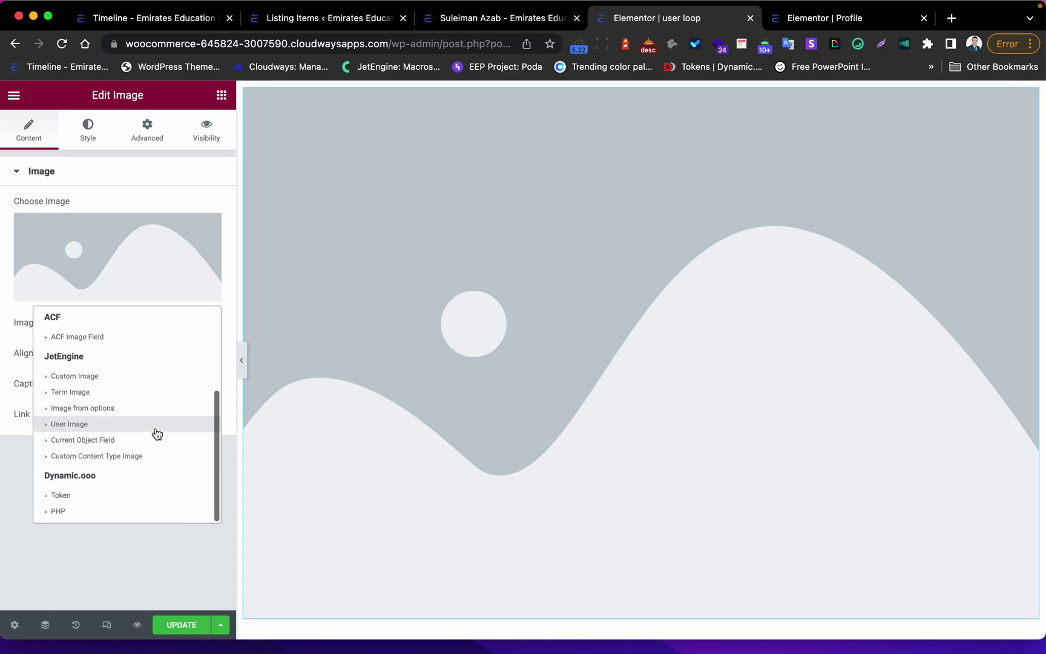
{"action": "left_click", "coordinate": [112, 424]}
Step: Set the User Image tag's field to Profile Picture and insert the grey avatar placeholder as its fallback image
{"action": "left_click", "coordinate": [31, 226]}
{"action": "left_click", "coordinate": [95, 286]}
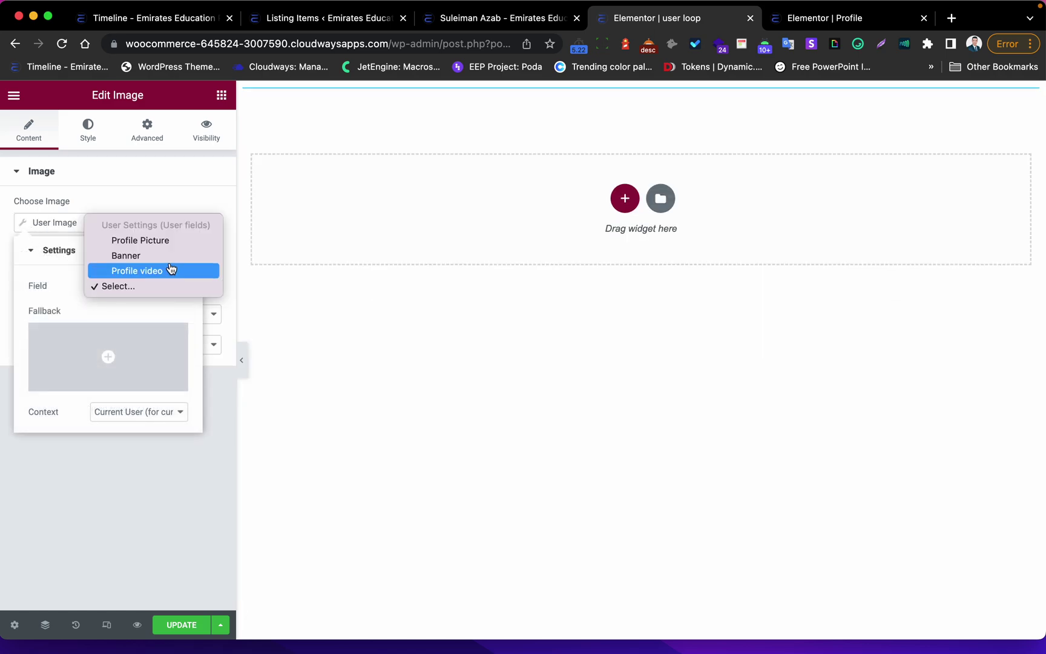
{"action": "left_click", "coordinate": [174, 239]}
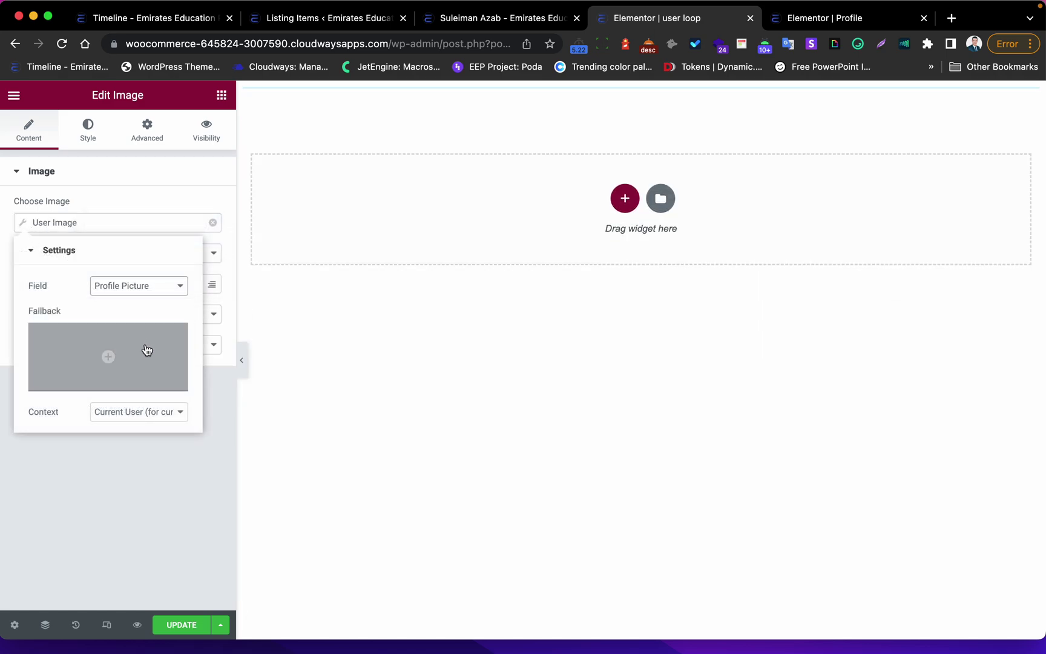
{"action": "left_click", "coordinate": [97, 350]}
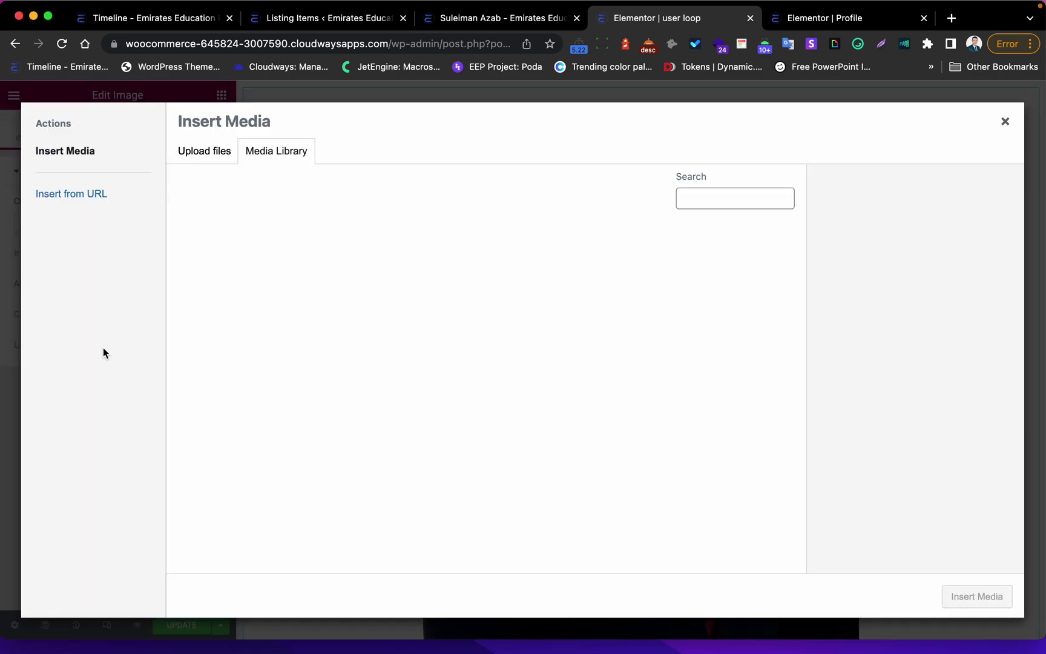
{"action": "left_click", "coordinate": [230, 284]}
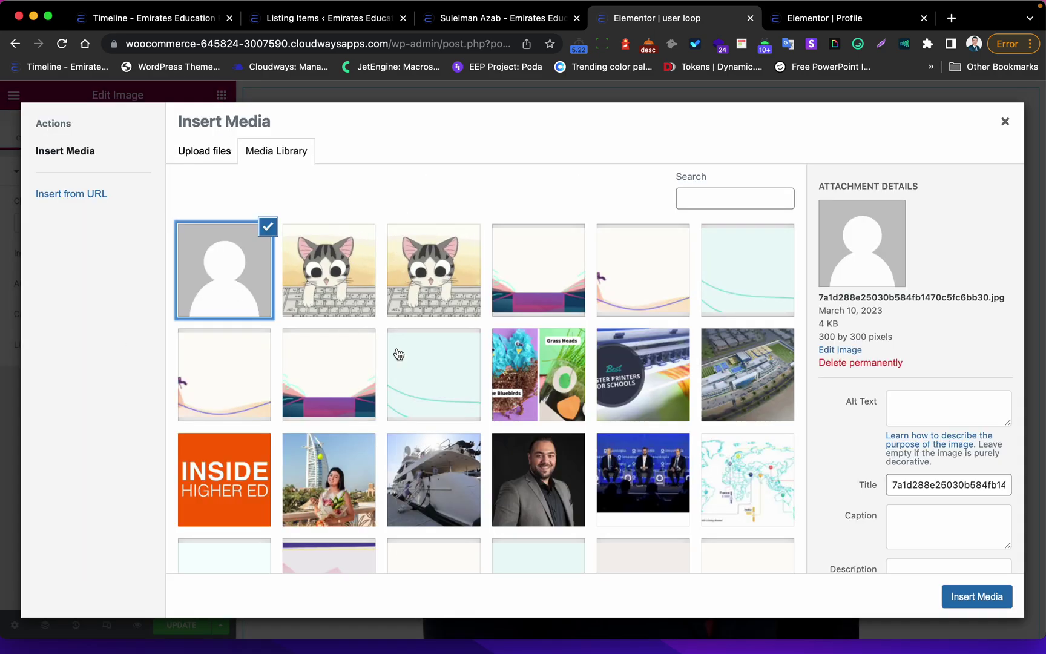
{"action": "left_click", "coordinate": [976, 596]}
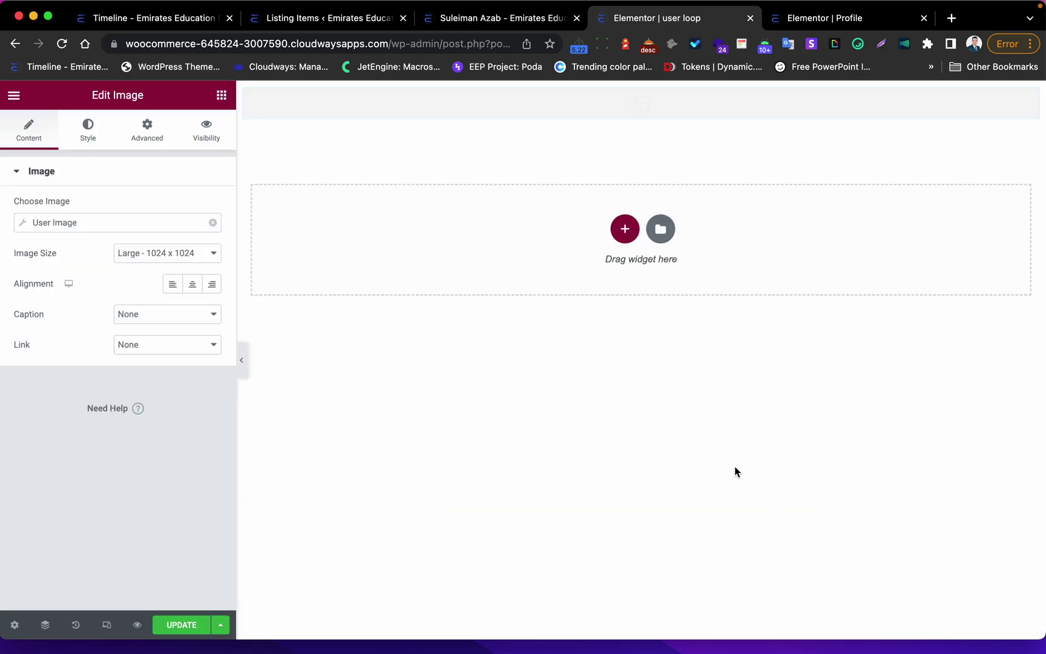
Step: Set the image size to Thumbnail - 150 x 150 and the link type to Custom URL
{"action": "left_click", "coordinate": [176, 267]}
{"action": "left_click", "coordinate": [185, 206]}
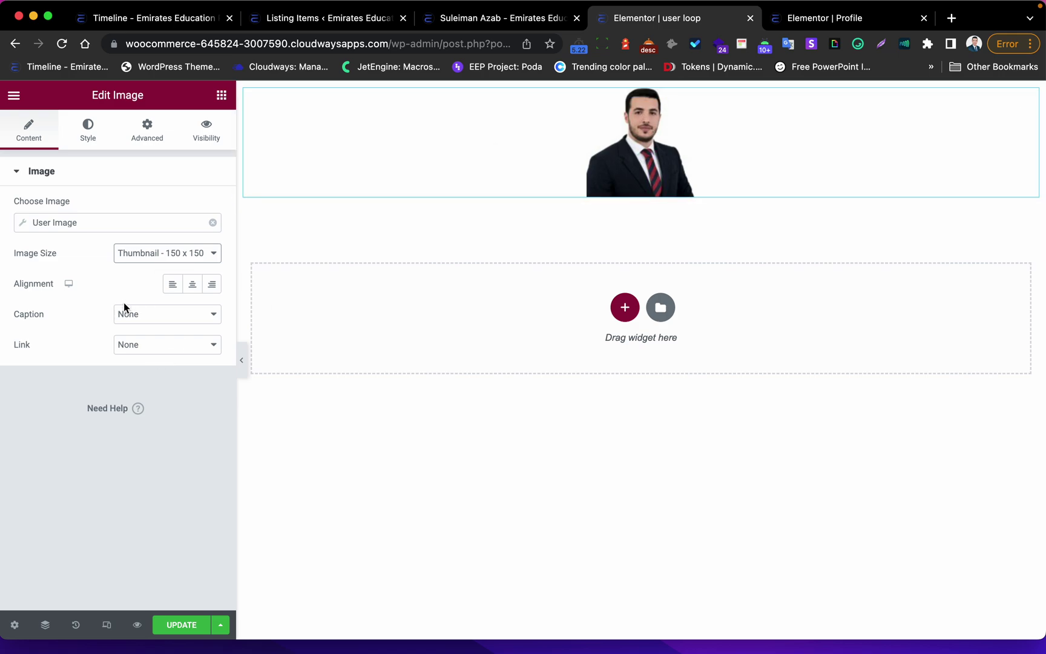
{"action": "left_click", "coordinate": [173, 354]}
{"action": "left_click", "coordinate": [186, 384]}
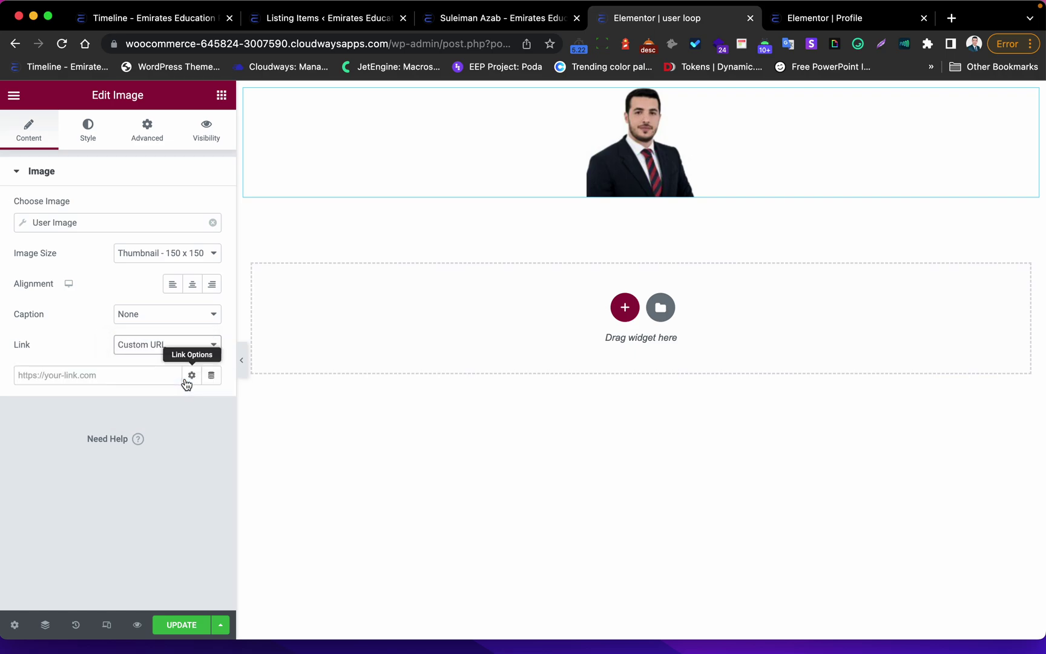
Step: Use the Profile Page URL dynamic tag for the image link, pointing to the Profile page under Single User Page
{"action": "left_click", "coordinate": [212, 377]}
{"action": "scroll", "coordinate": [164, 527], "scroll_direction": "down", "scroll_amount": 10}
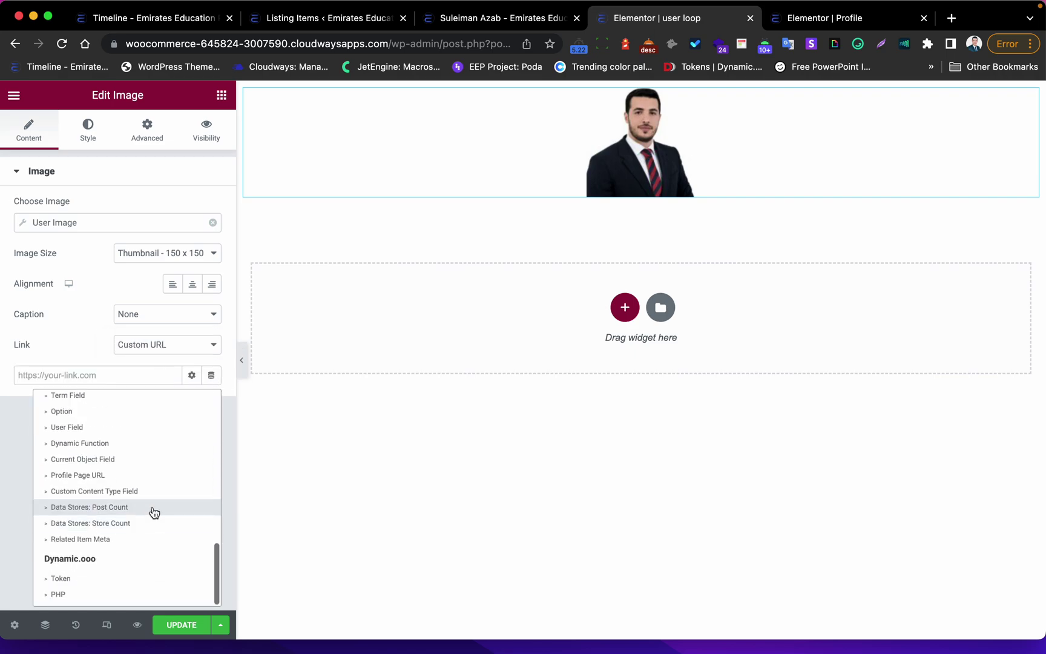
{"action": "left_click", "coordinate": [118, 476]}
{"action": "left_click", "coordinate": [52, 381]}
{"action": "left_click", "coordinate": [127, 437]}
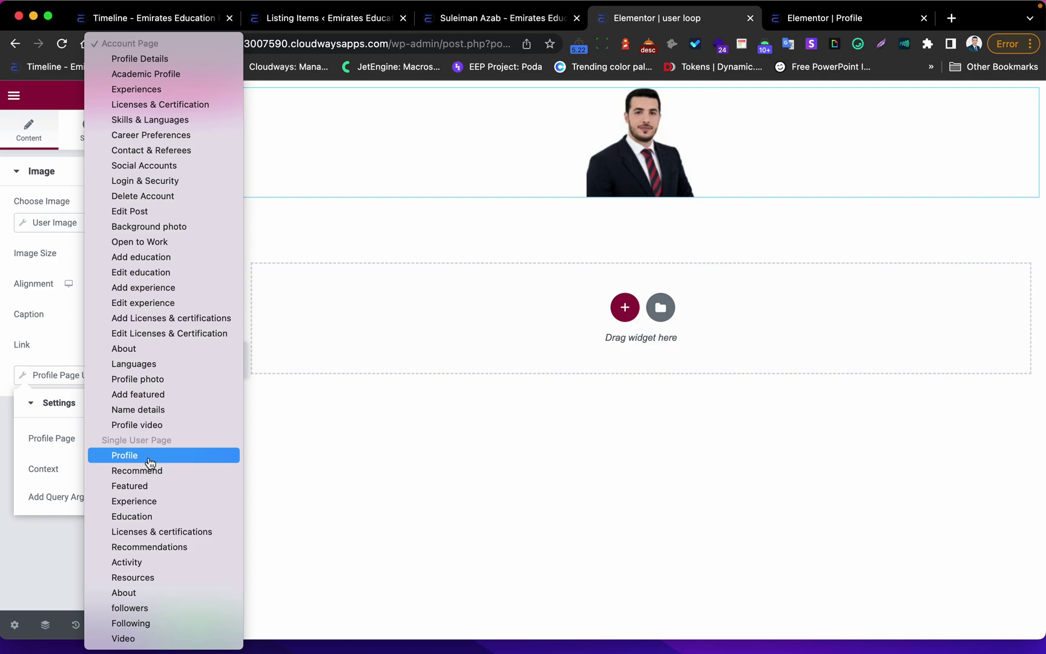
{"action": "left_click", "coordinate": [132, 458]}
{"action": "left_click", "coordinate": [156, 455]}
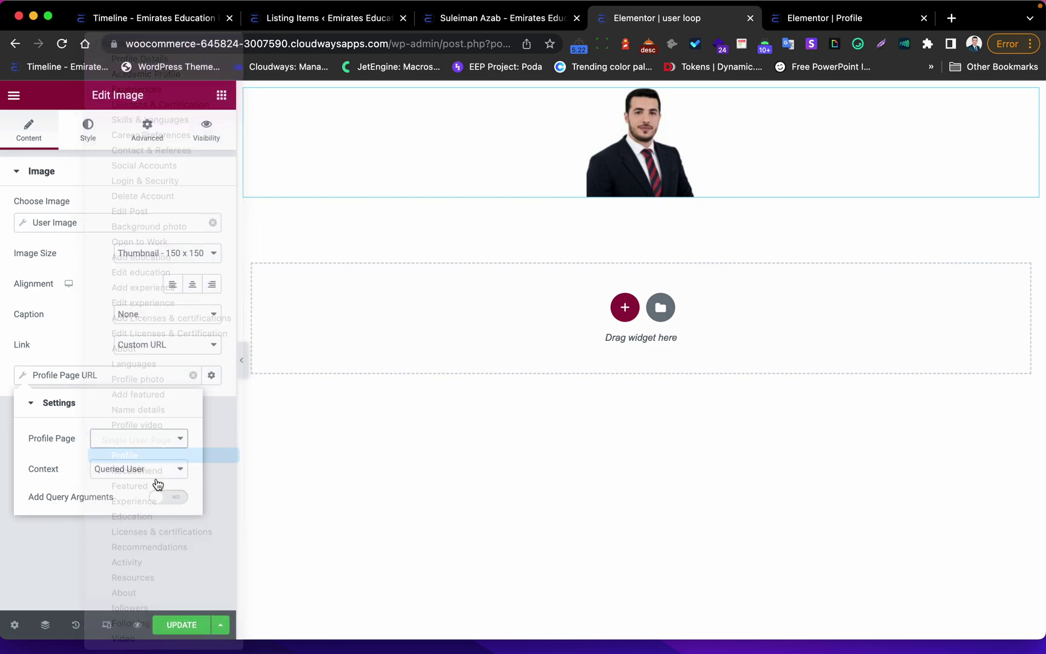
{"action": "left_click", "coordinate": [90, 373]}
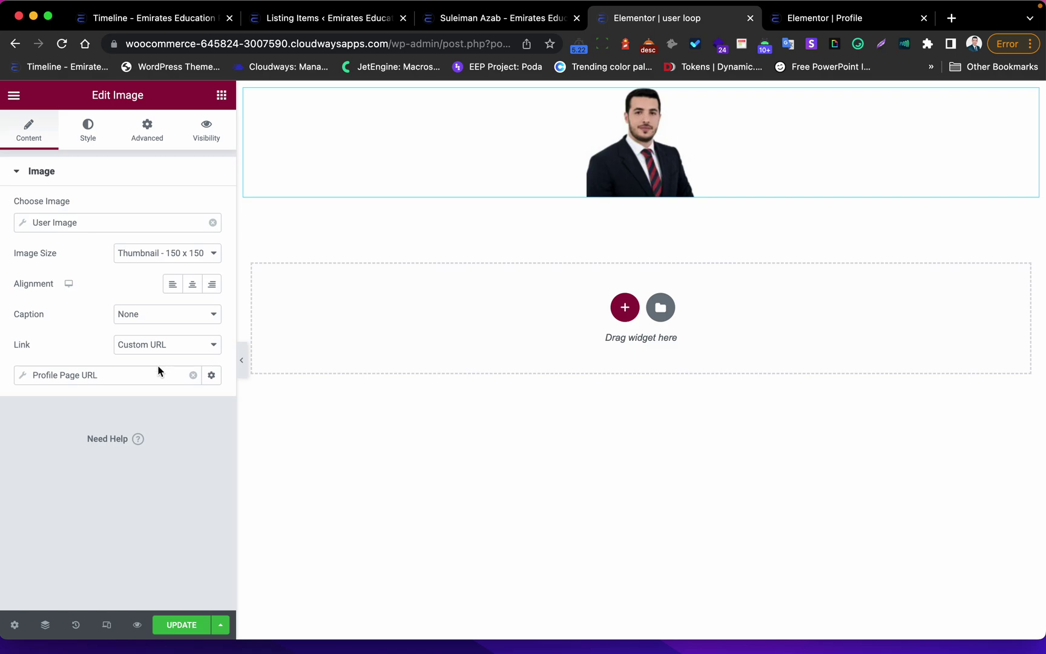
Step: Set the image width to 45 px in its style settings
{"action": "left_click", "coordinate": [94, 144]}
{"action": "left_click", "coordinate": [210, 202]}
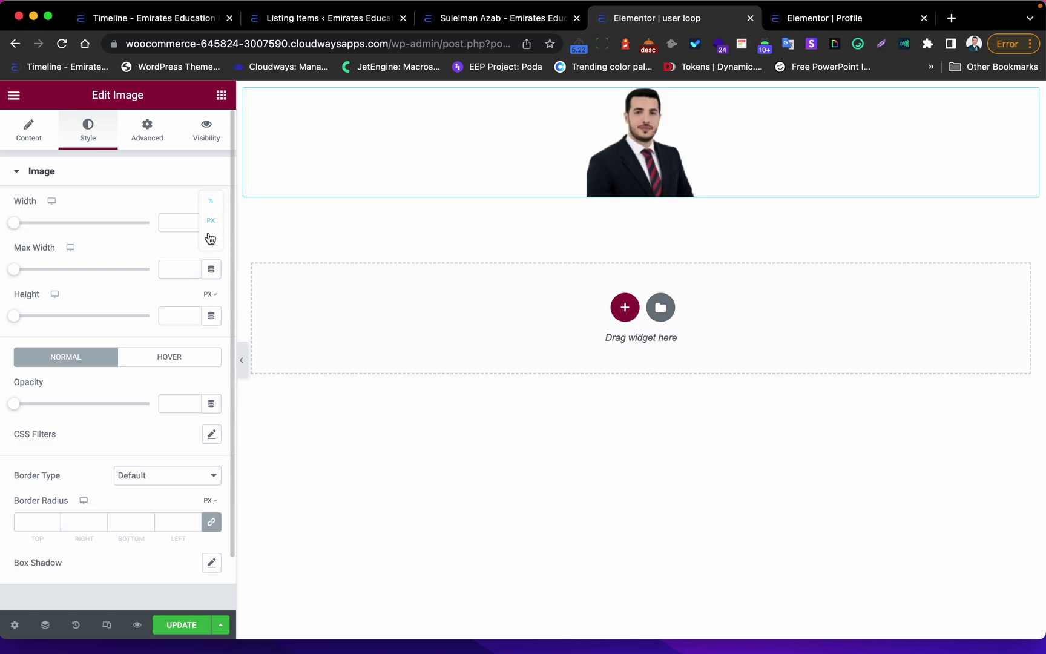
{"action": "left_click", "coordinate": [209, 226]}
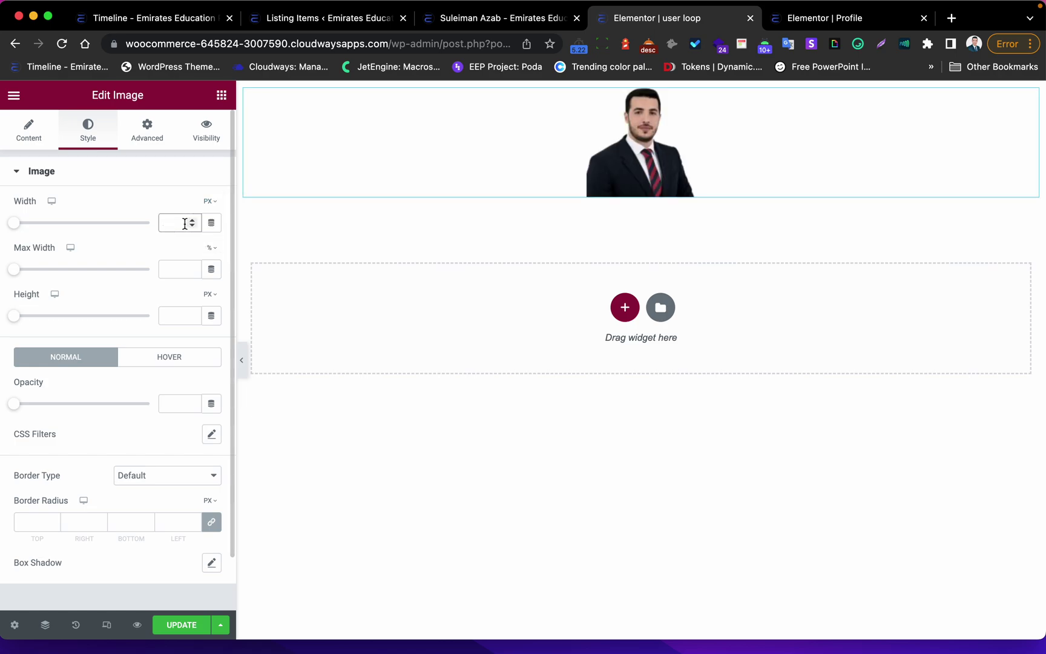
{"action": "type", "text": "35"}
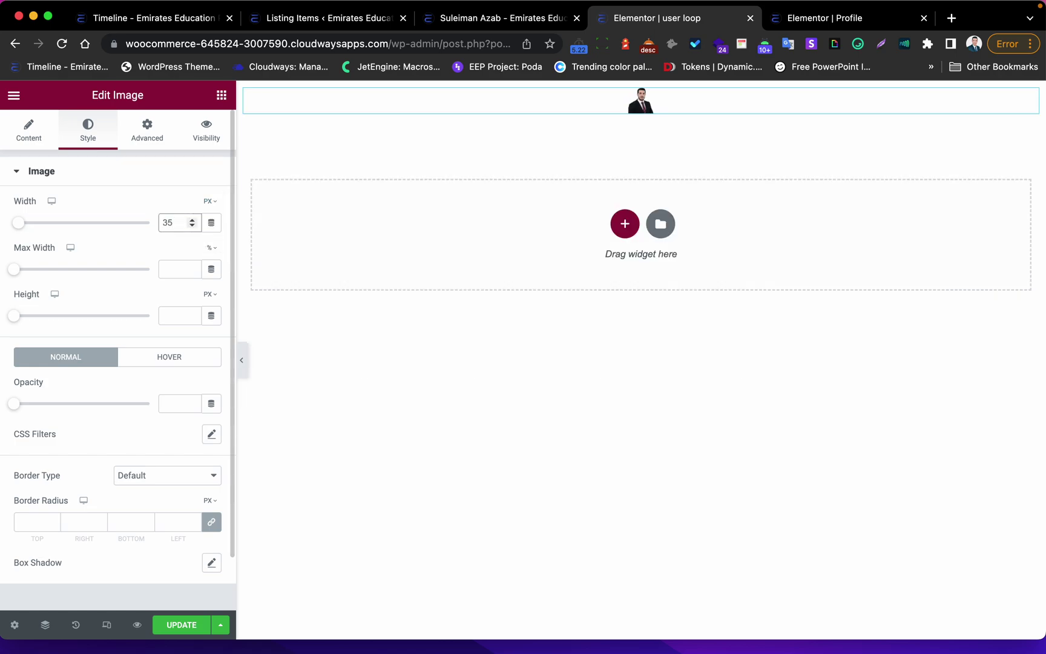
{"action": "type", "text": "45"}
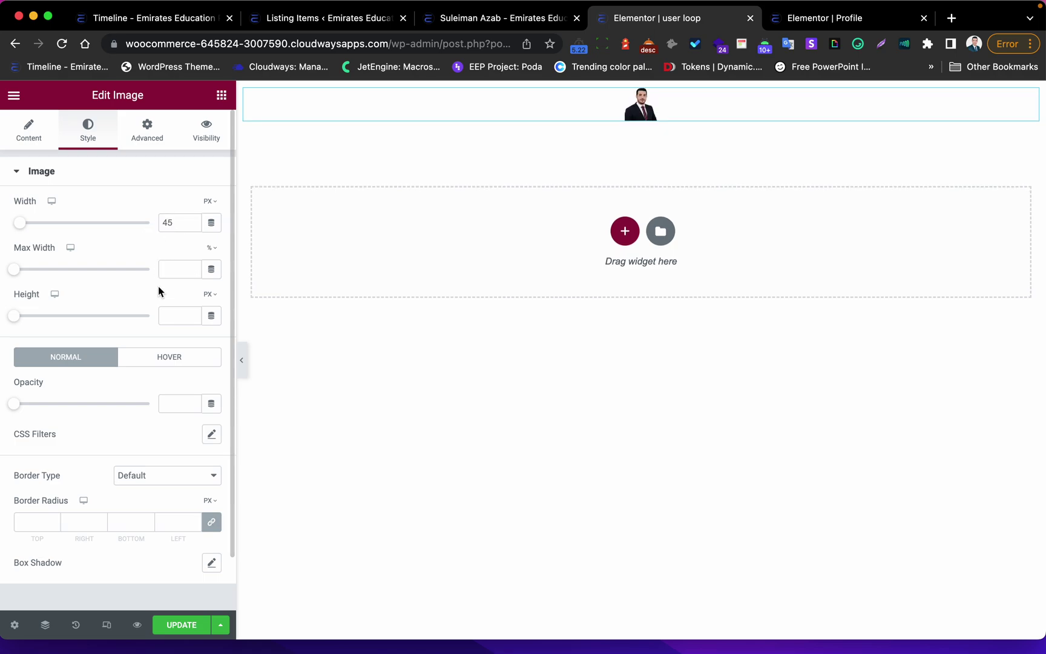
Step: Give the image a solid 2 px border on all sides in the white global color #FFFFFF
{"action": "left_click", "coordinate": [158, 475]}
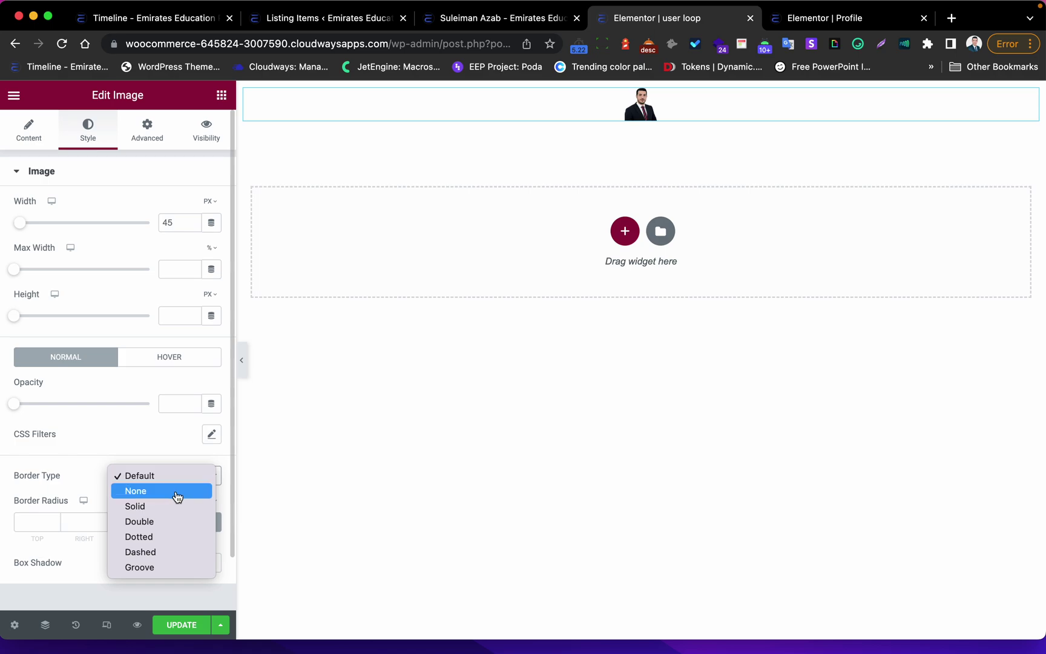
{"action": "left_click", "coordinate": [171, 504]}
{"action": "scroll", "coordinate": [156, 504], "scroll_direction": "down", "scroll_amount": 2}
{"action": "scroll", "coordinate": [156, 504], "scroll_direction": "down", "scroll_amount": 2}
{"action": "left_click", "coordinate": [128, 375]}
{"action": "left_click", "coordinate": [192, 417]}
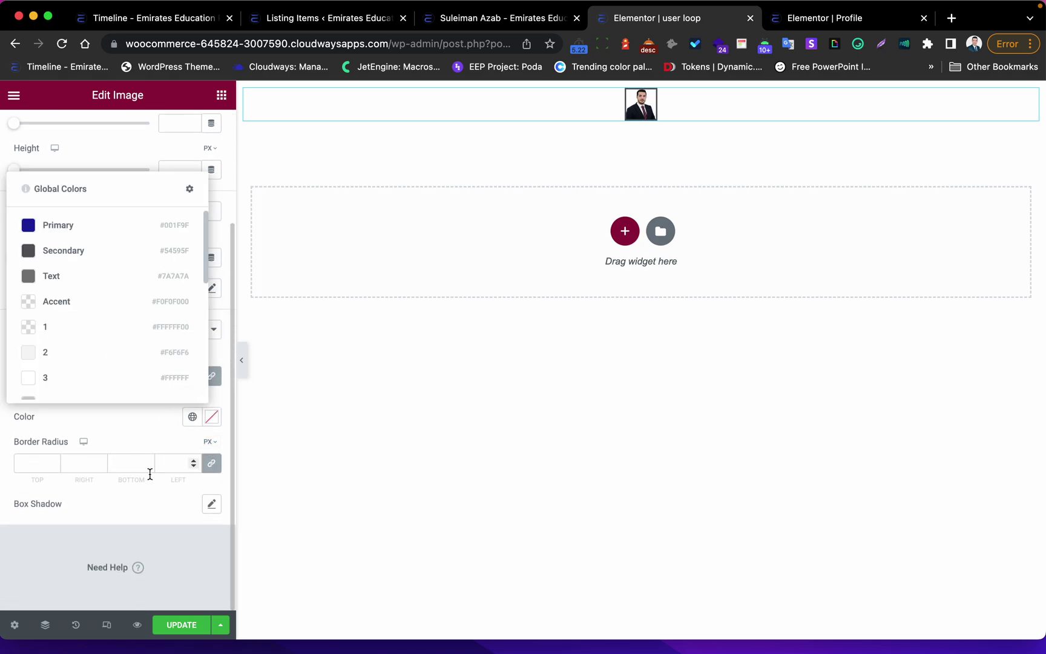
{"action": "left_click", "coordinate": [73, 376]}
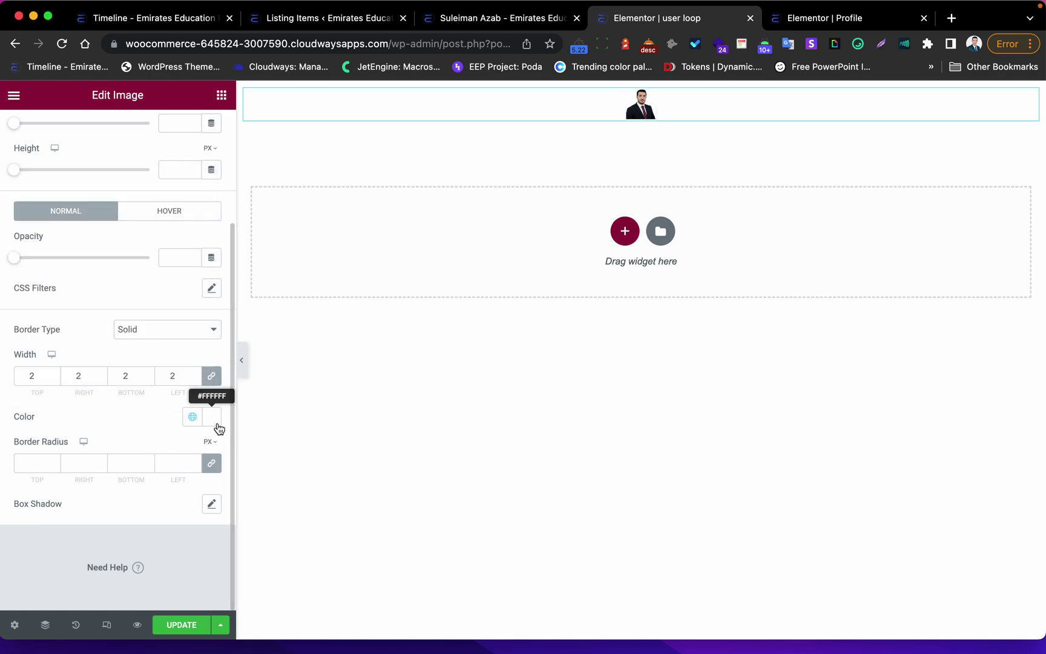
Step: Check the Connections avatar row on the reference profile page and set the image's border radius to 100 px on all corners
{"action": "key", "text": "ctrl+Right"}
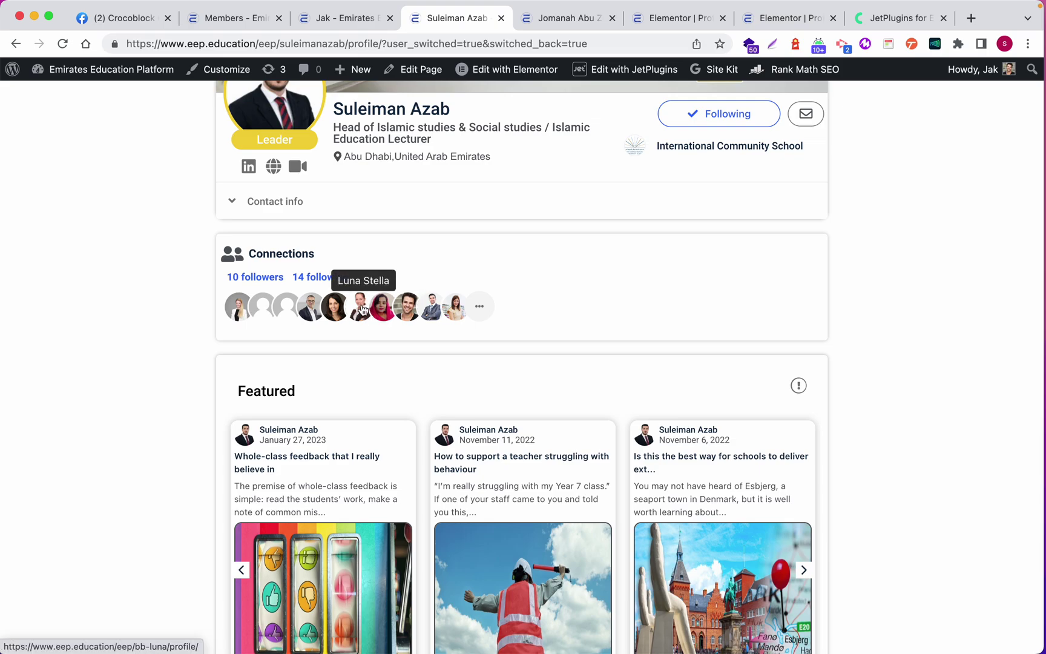
{"action": "key", "text": "ctrl+Left"}
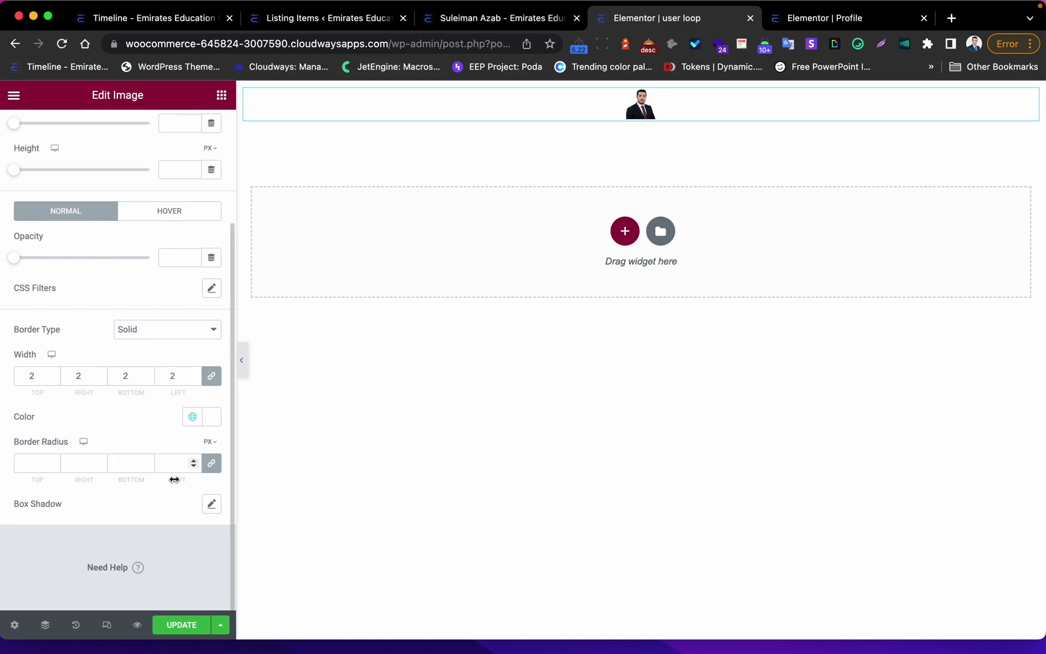
{"action": "left_click", "coordinate": [169, 467]}
{"action": "type", "text": "100"}
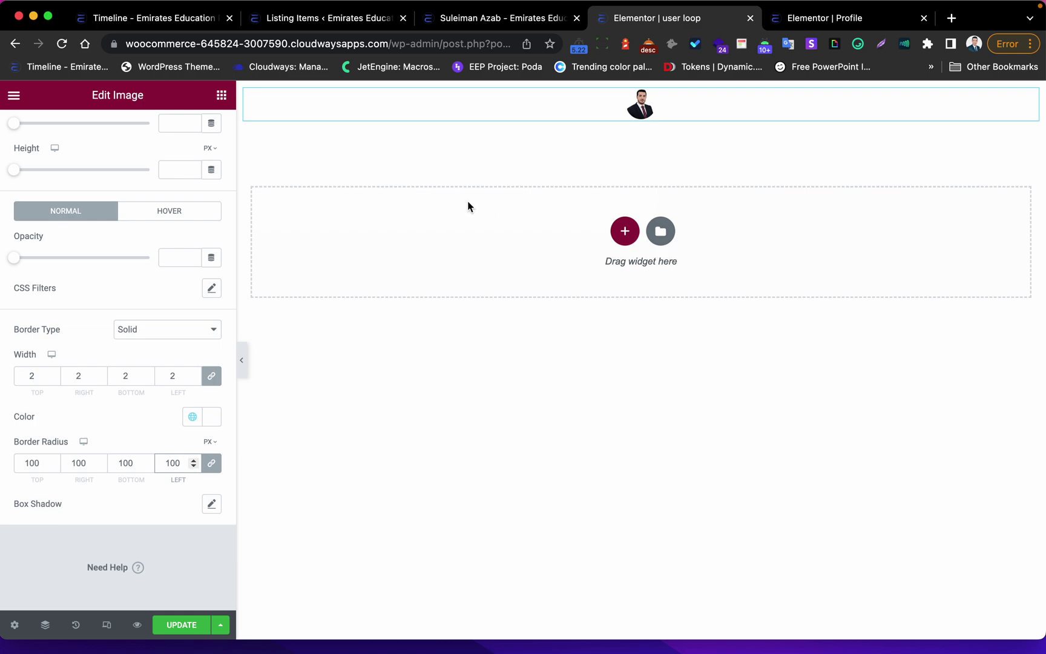
Step: Unlink the Image widget's margins and set the left margin to -10 px, with the other sides at 0
{"action": "scroll", "coordinate": [129, 282], "scroll_direction": "up", "scroll_amount": 5}
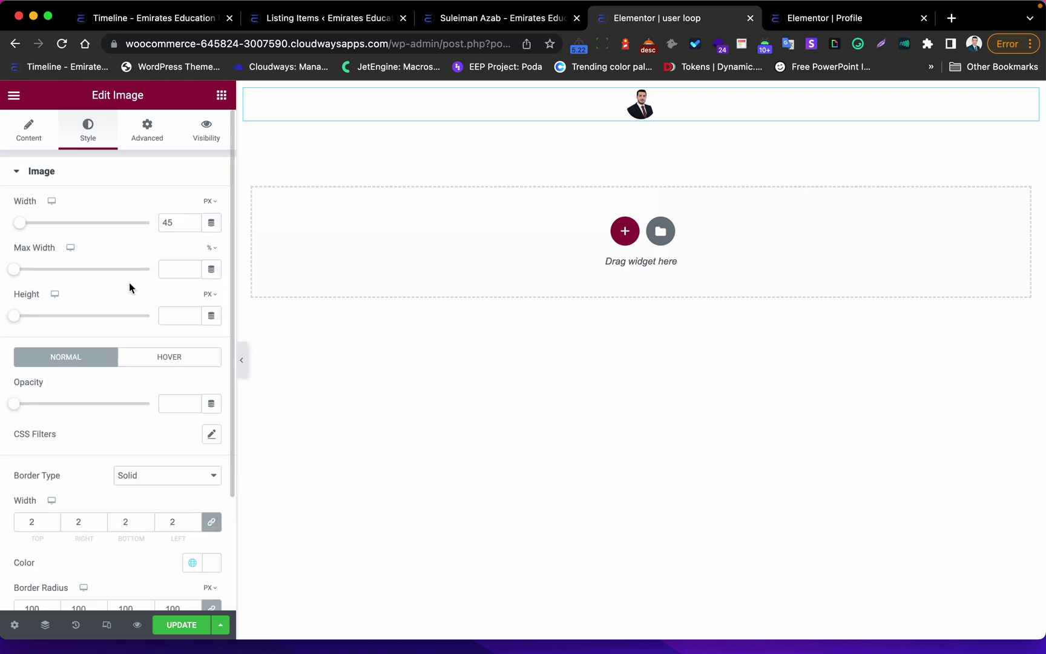
{"action": "left_click", "coordinate": [153, 143]}
{"action": "left_click", "coordinate": [213, 224]}
{"action": "double_click", "coordinate": [172, 224]}
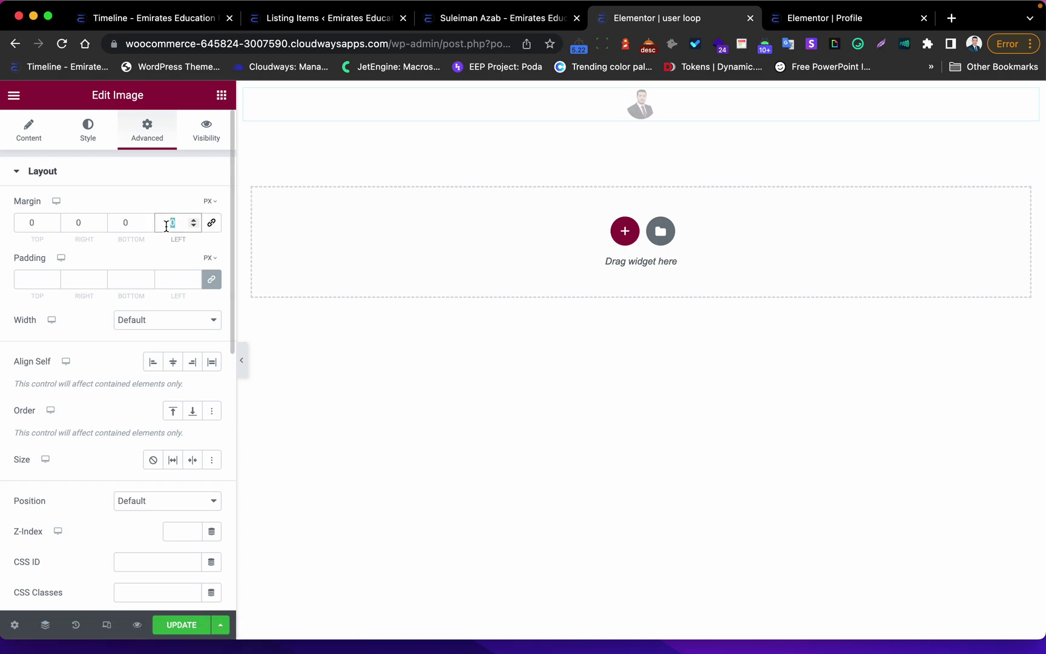
{"action": "type", "text": "-10"}
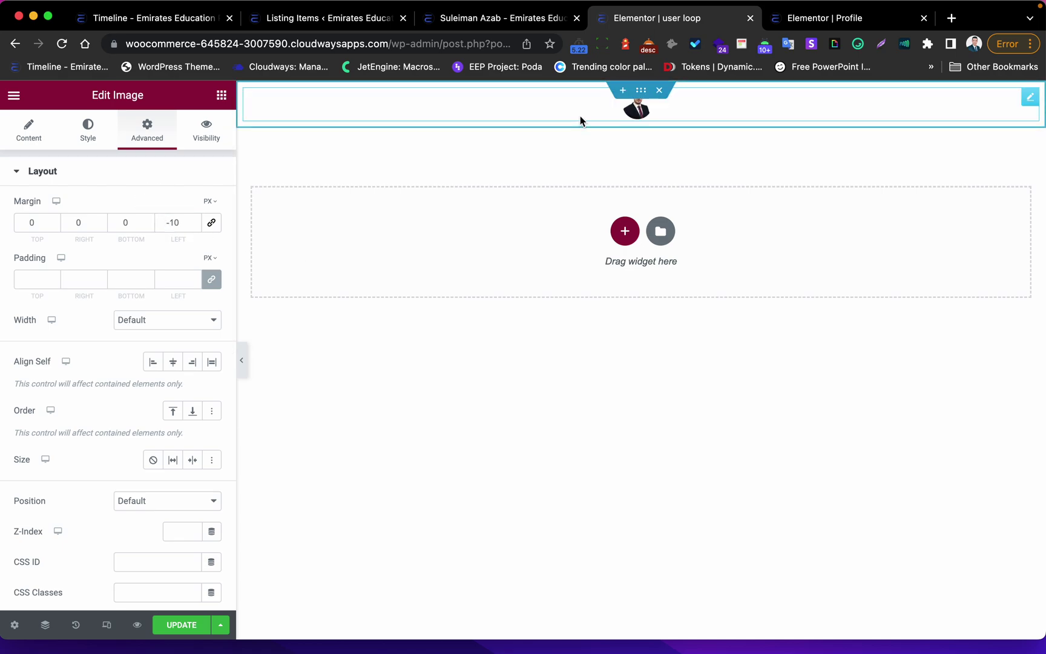
{"action": "double_click", "coordinate": [158, 223]}
{"action": "left_click", "coordinate": [192, 229]}
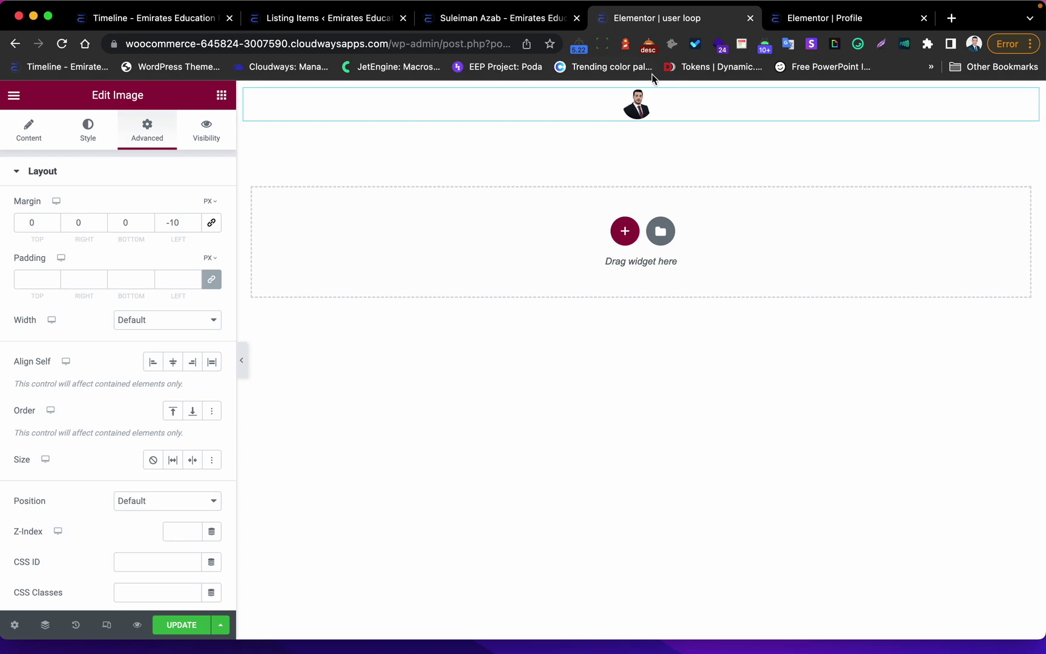
Step: Set the image's container to Full Width at 100% with a gap of 0 between elements
{"action": "left_click", "coordinate": [641, 91]}
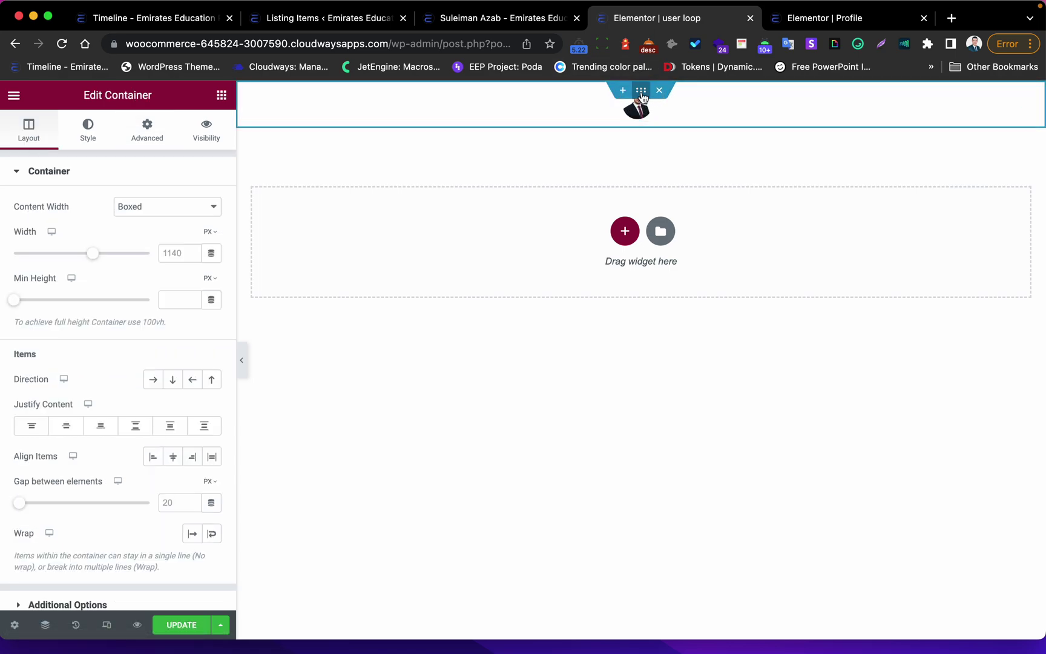
{"action": "left_click", "coordinate": [138, 205]}
{"action": "left_click", "coordinate": [154, 221]}
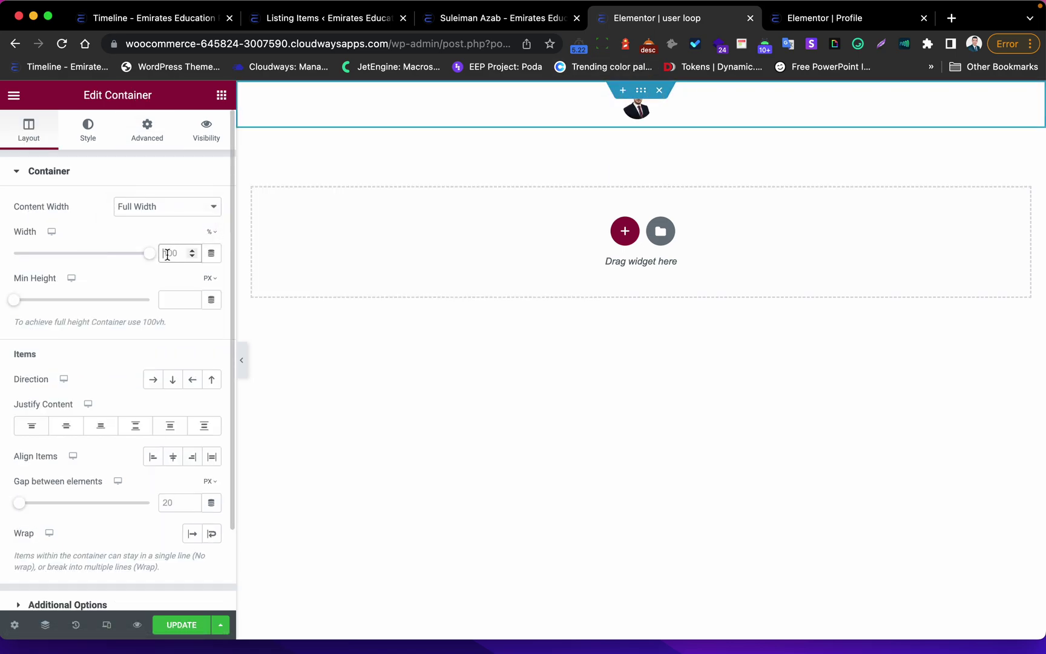
{"action": "left_click", "coordinate": [167, 254]}
{"action": "type", "text": "100"}
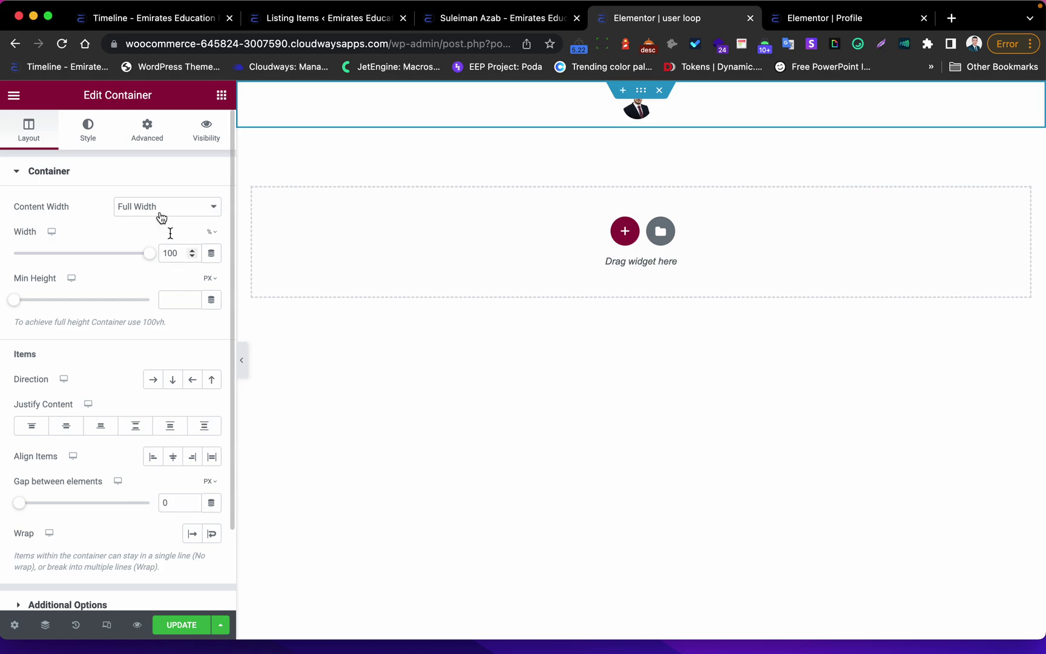
Step: Set the container's padding to 0 on all sides and update the user loop template
{"action": "left_click", "coordinate": [147, 144]}
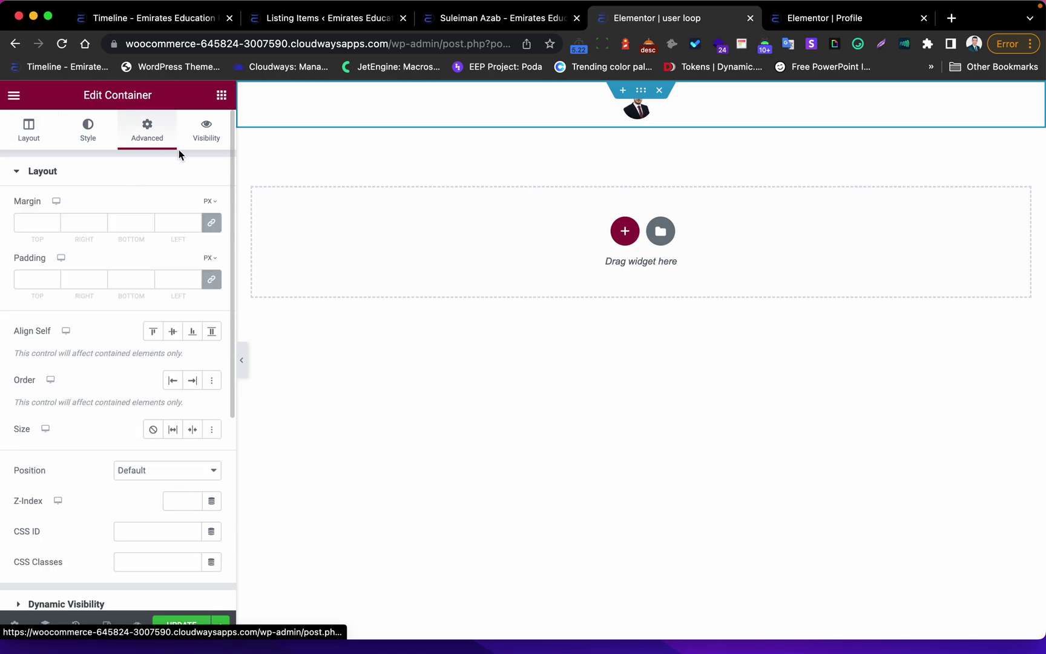
{"action": "left_click", "coordinate": [212, 280]}
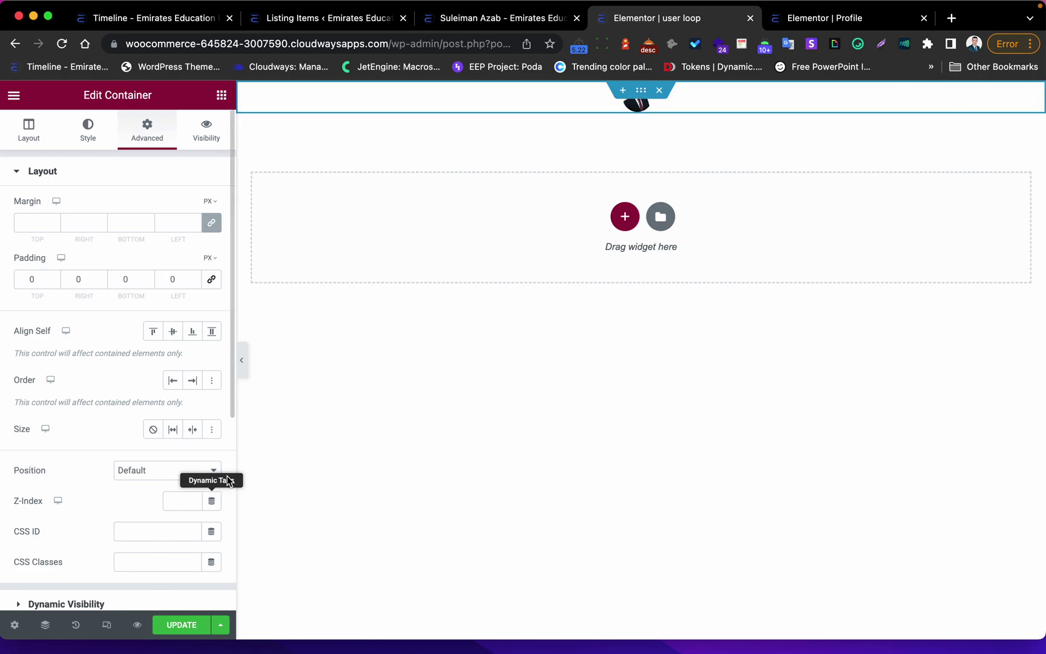
{"action": "left_click", "coordinate": [181, 629]}
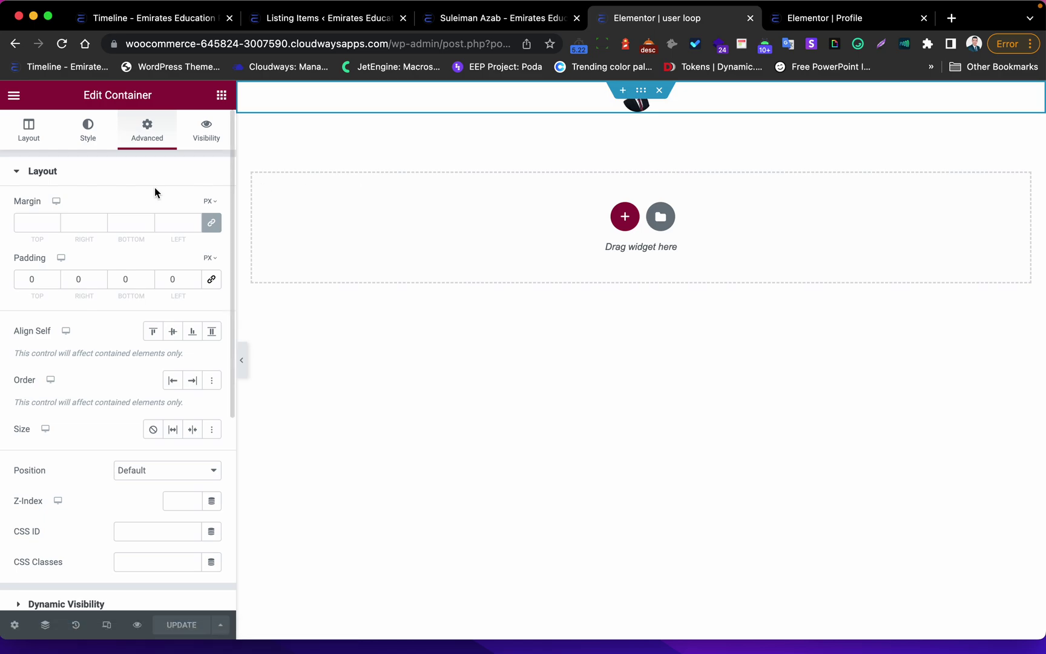
{"action": "scroll", "coordinate": [154, 189], "scroll_direction": "down", "scroll_amount": 4}
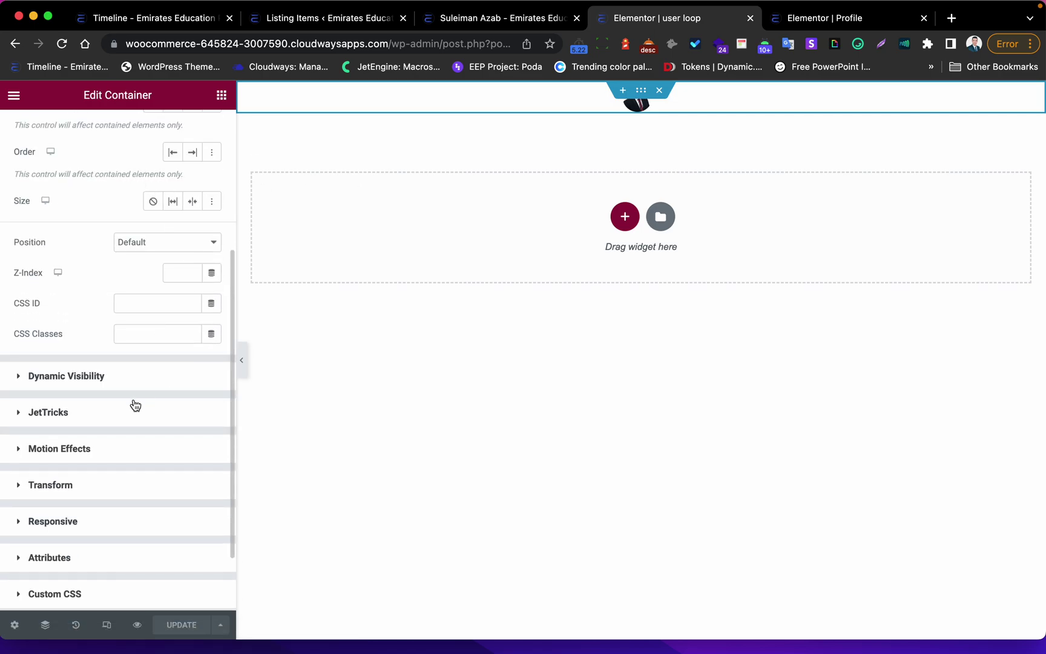
{"action": "left_click", "coordinate": [99, 420]}
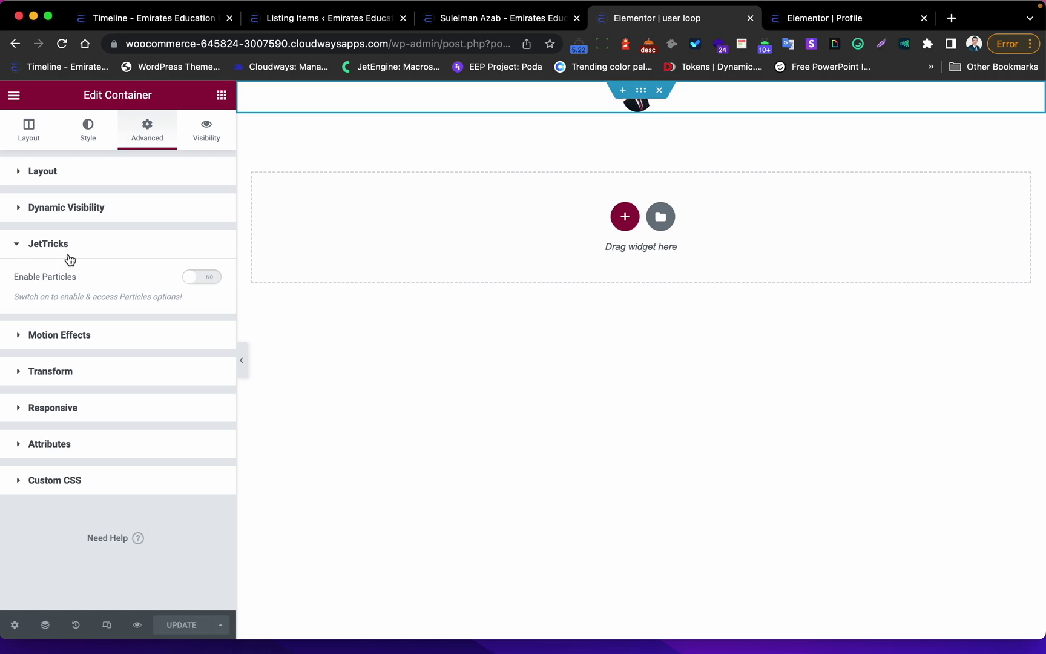
{"action": "left_click", "coordinate": [209, 282]}
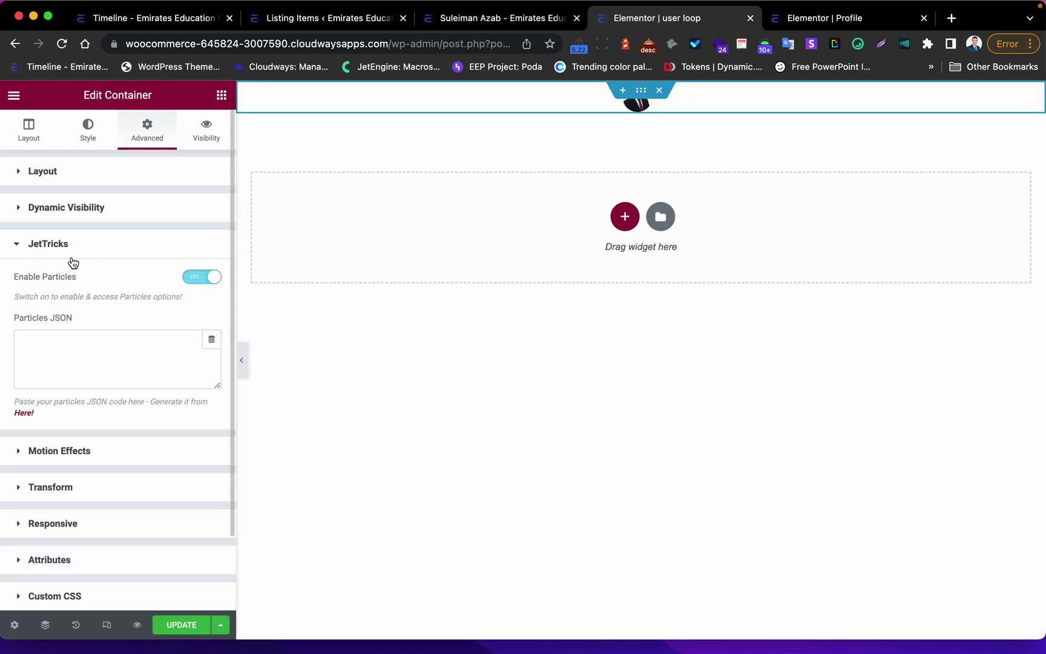
{"action": "left_click", "coordinate": [208, 282]}
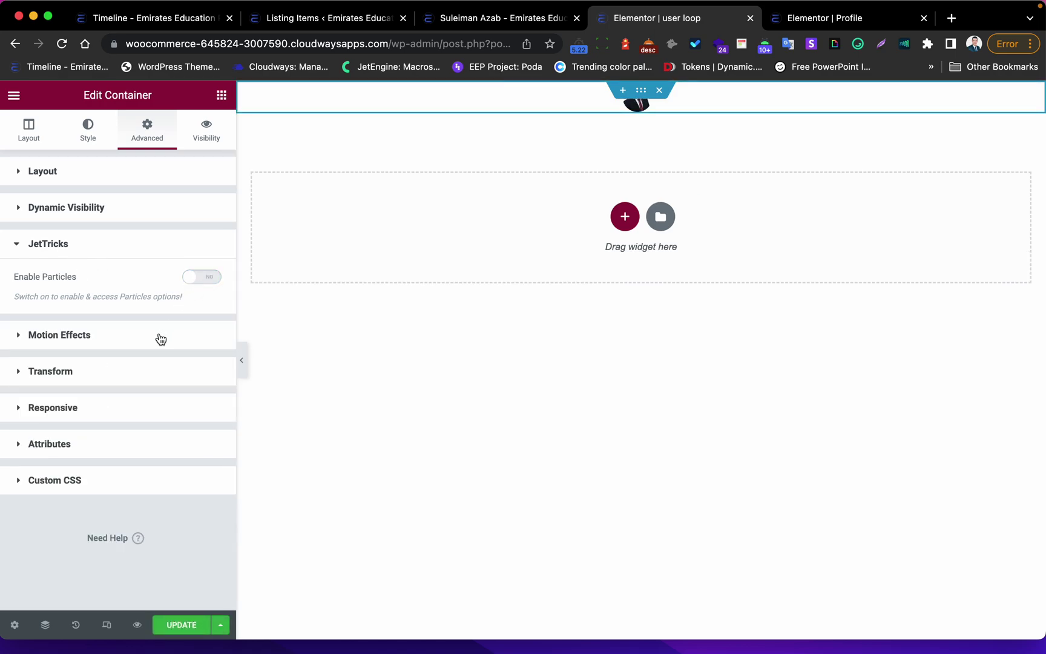
{"action": "left_click", "coordinate": [190, 283]}
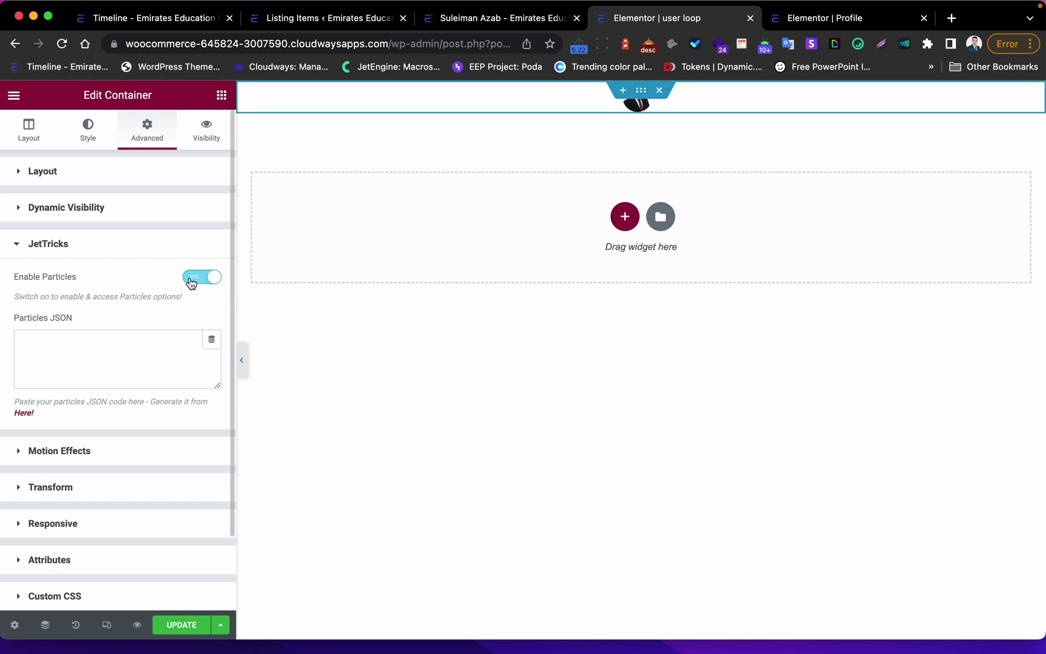
{"action": "left_click", "coordinate": [191, 282]}
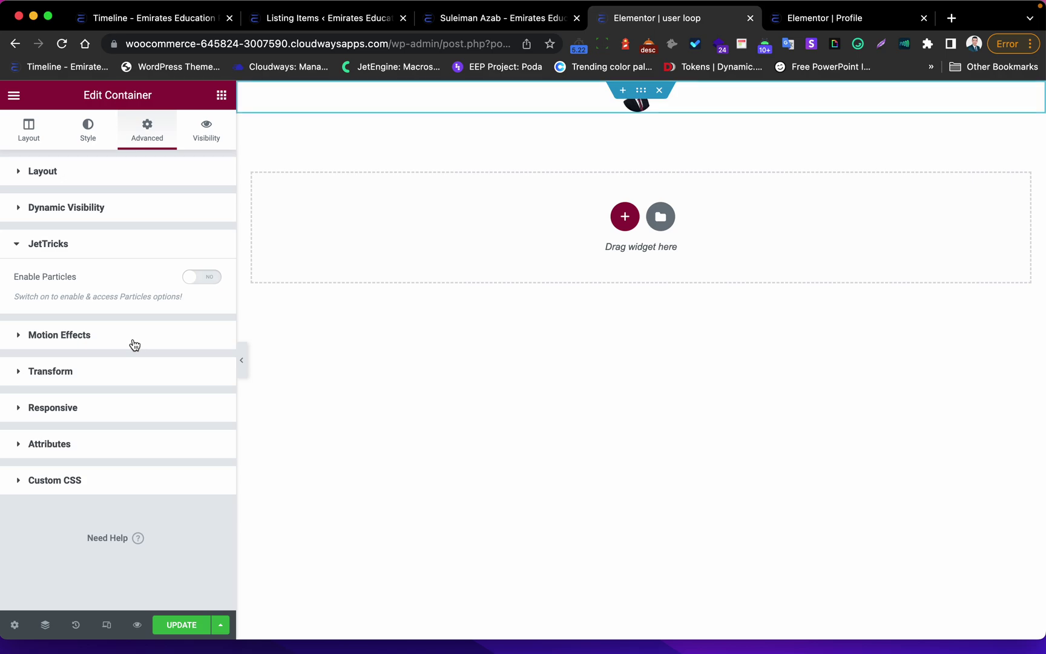
{"action": "left_click", "coordinate": [128, 334]}
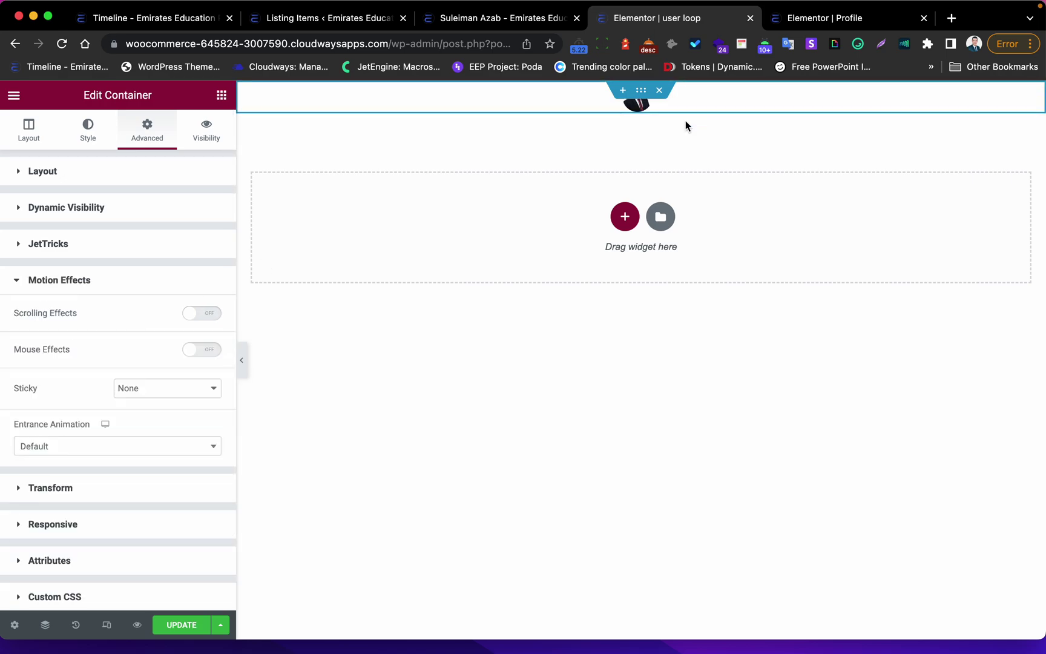
Step: Enable the JetTricks tooltip on the Image widget
{"action": "left_click", "coordinate": [705, 104]}
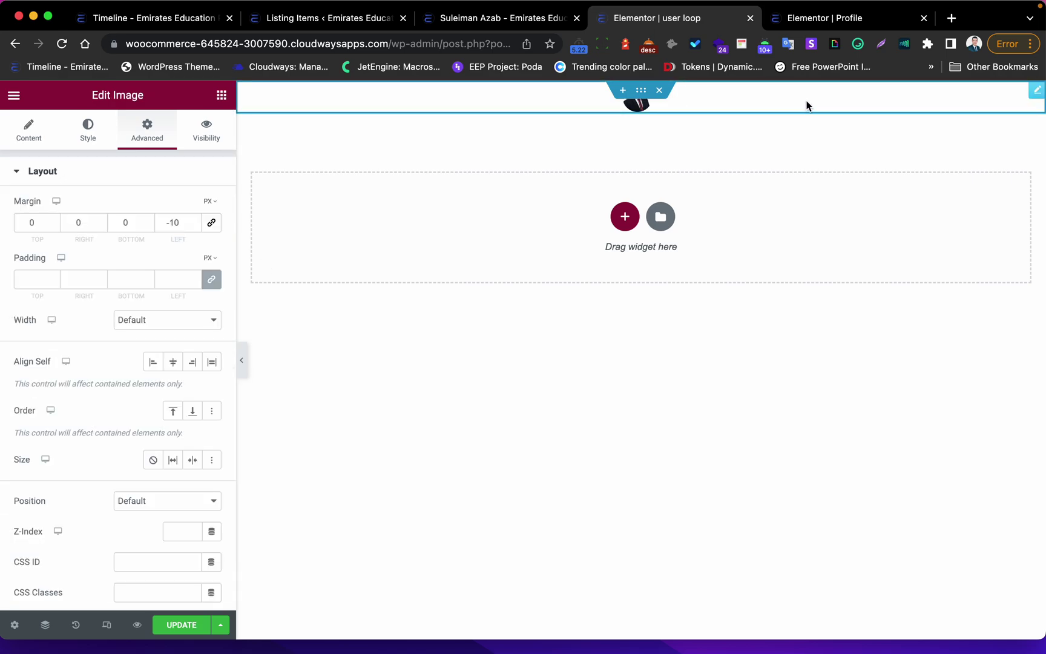
{"action": "scroll", "coordinate": [135, 266], "scroll_direction": "down", "scroll_amount": 10}
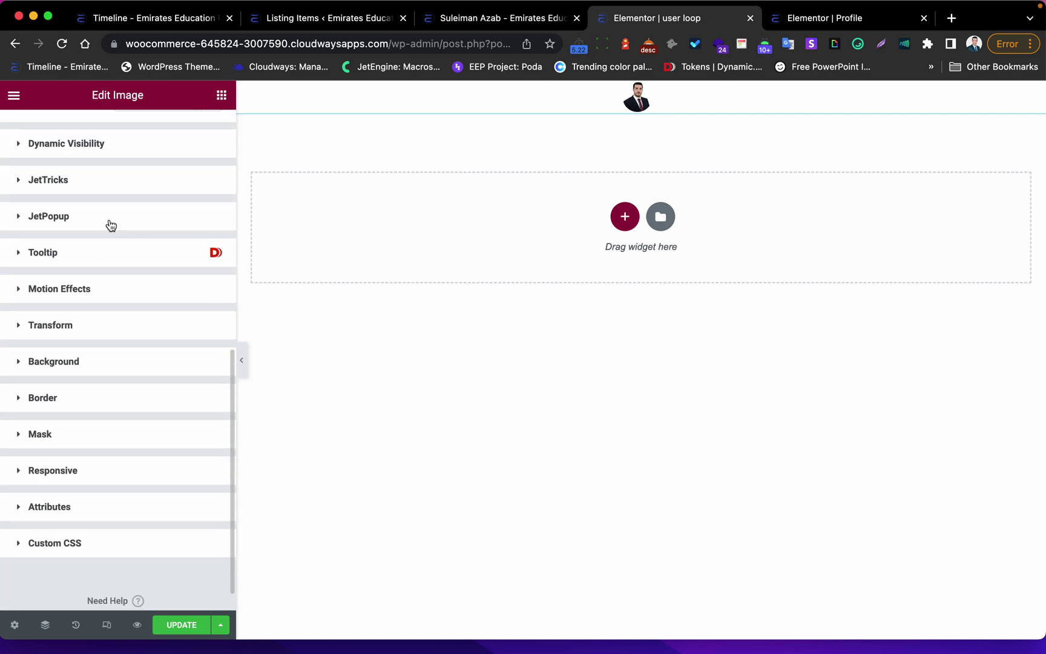
{"action": "left_click", "coordinate": [95, 192]}
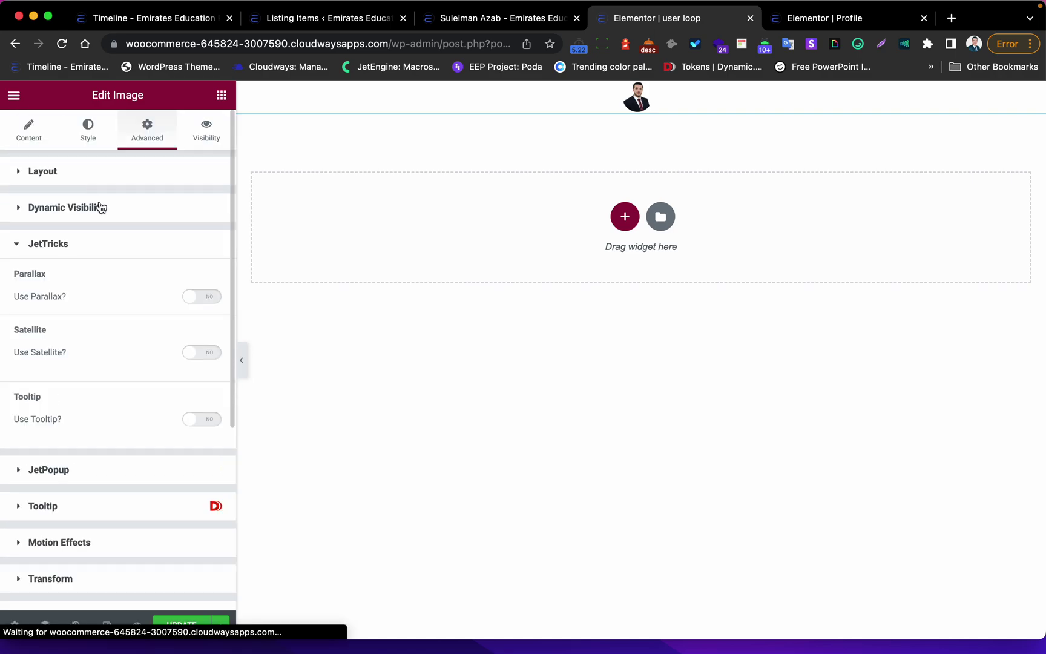
{"action": "scroll", "coordinate": [184, 397], "scroll_direction": "down", "scroll_amount": 3}
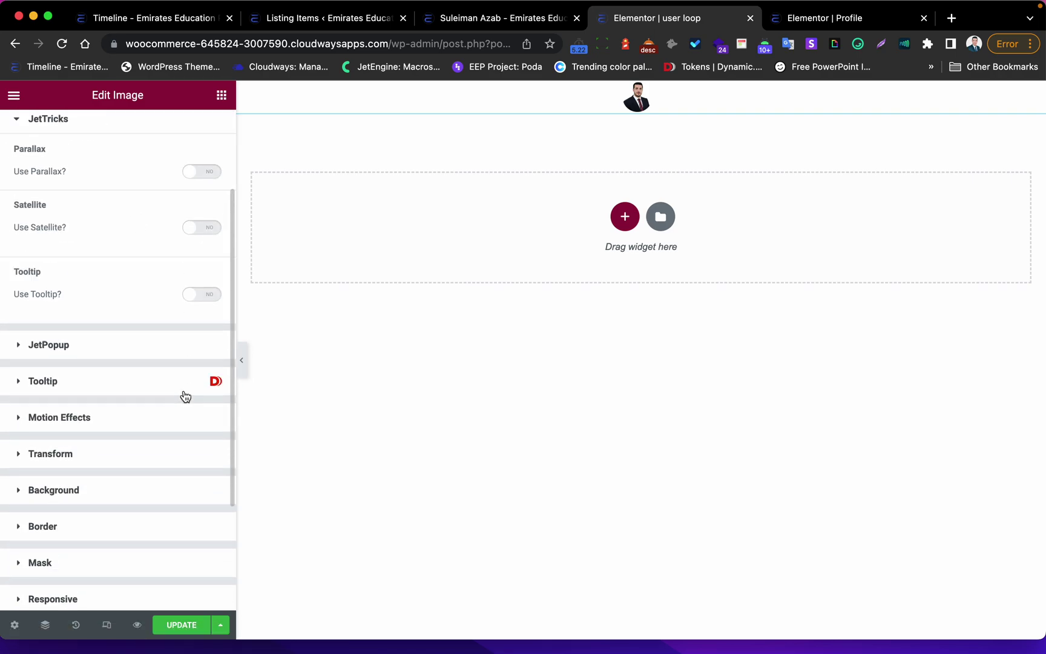
{"action": "left_click", "coordinate": [213, 291]}
Step: Make the tooltip description dynamic with the JetEngine User Field tag, using the Display Name field
{"action": "scroll", "coordinate": [208, 281], "scroll_direction": "down", "scroll_amount": 2}
{"action": "left_click", "coordinate": [210, 257]}
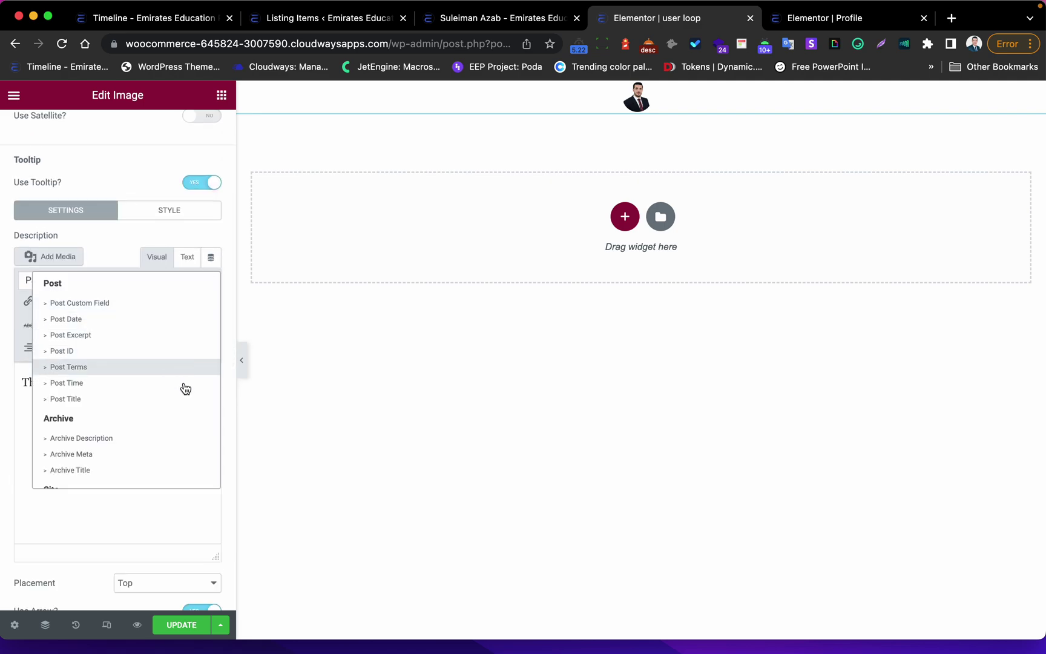
{"action": "scroll", "coordinate": [182, 442], "scroll_direction": "down", "scroll_amount": 5}
{"action": "scroll", "coordinate": [161, 431], "scroll_direction": "down", "scroll_amount": 6}
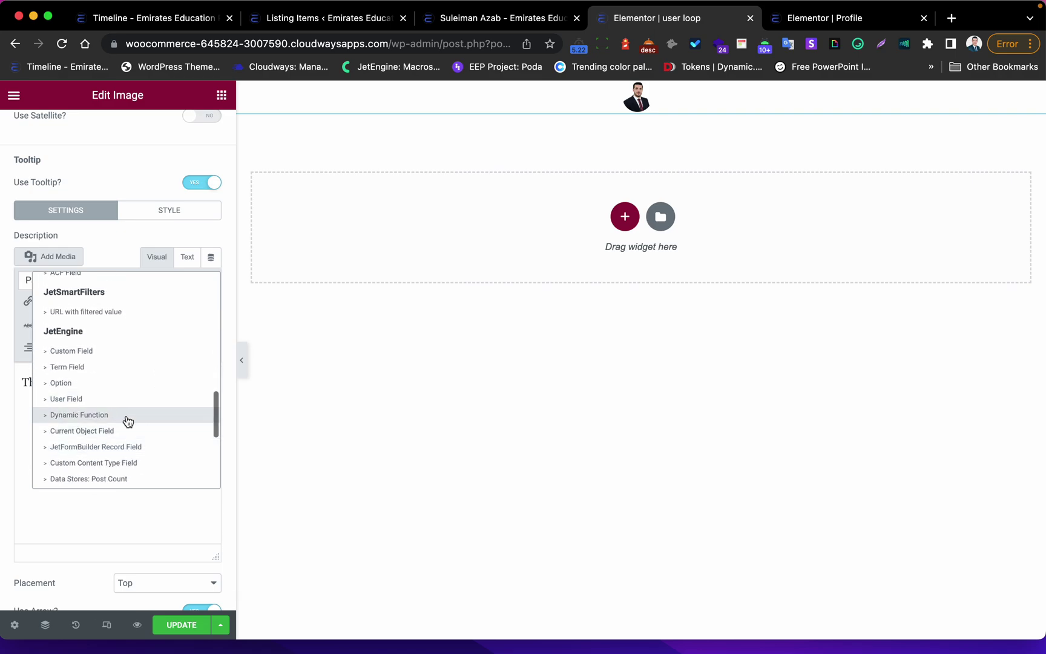
{"action": "left_click", "coordinate": [66, 399]}
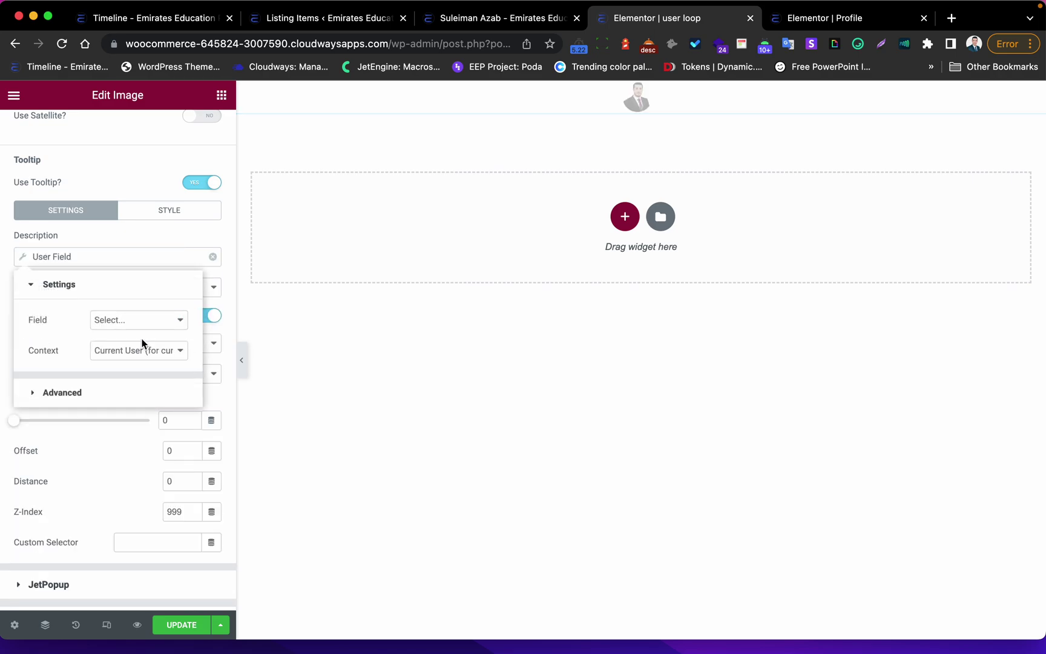
{"action": "left_click", "coordinate": [140, 319]}
{"action": "scroll", "coordinate": [169, 302], "scroll_direction": "up", "scroll_amount": 6}
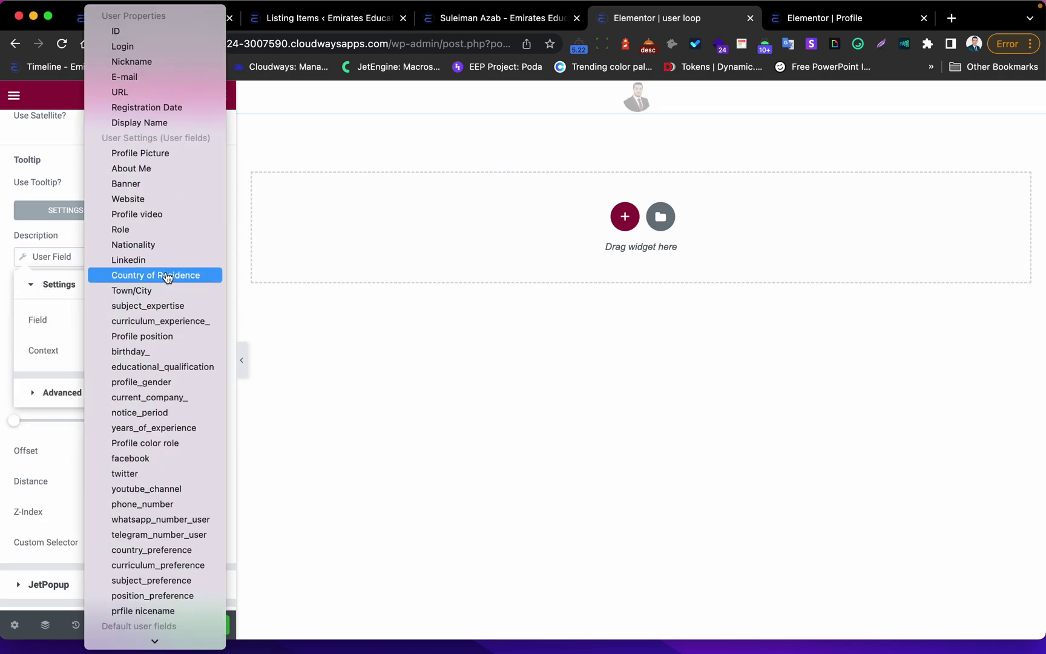
{"action": "left_click", "coordinate": [151, 125]}
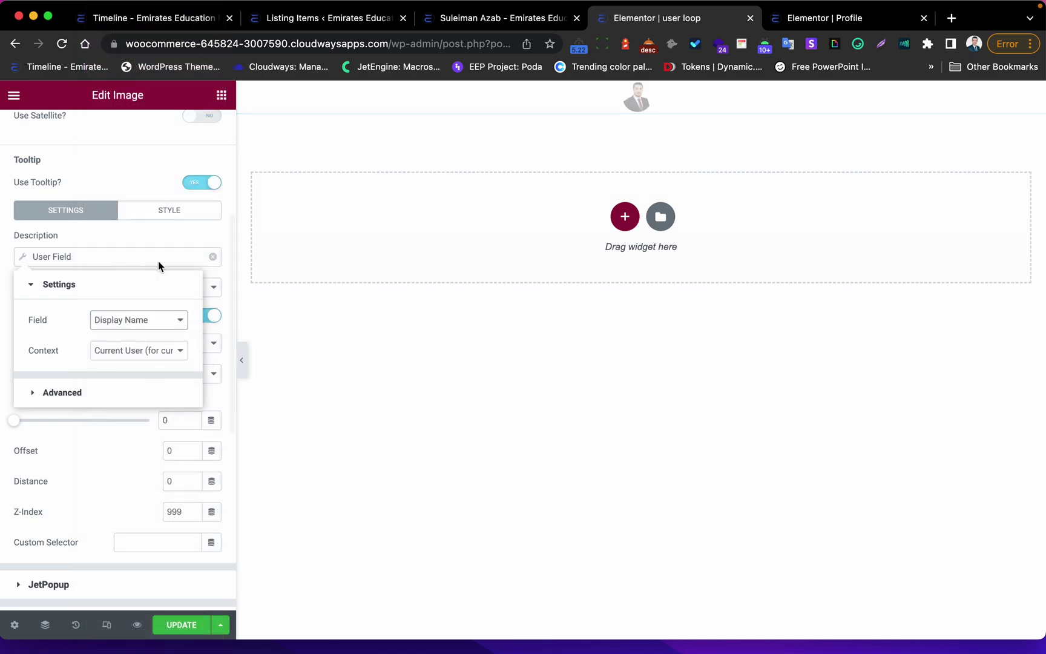
{"action": "left_click", "coordinate": [165, 242]}
Step: Check the avatar name tooltip on the reference profile page and update the user loop template
{"action": "scroll", "coordinate": [182, 254], "scroll_direction": "up", "scroll_amount": 4}
{"action": "double_click", "coordinate": [23, 367]}
{"action": "key", "text": "ctrl+Right"}
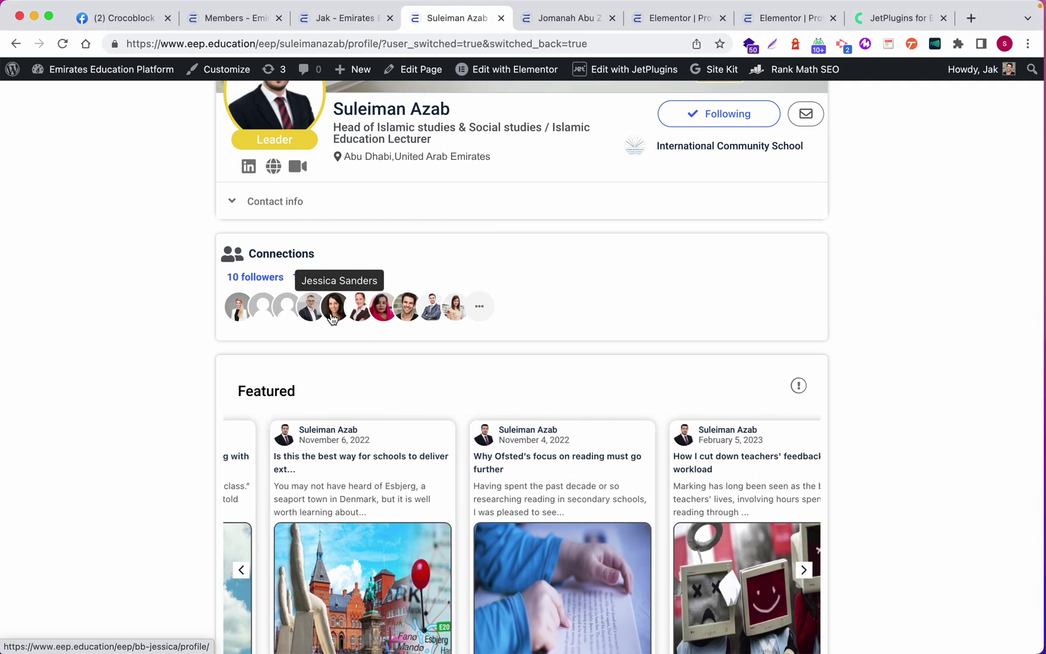
{"action": "key", "text": "ctrl+Left"}
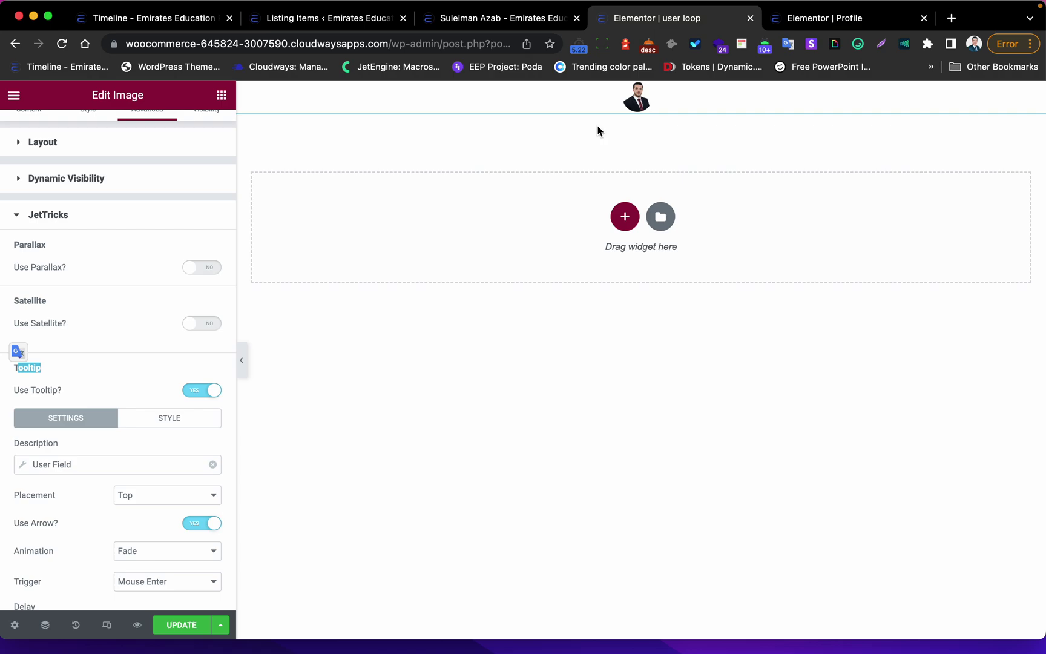
{"action": "left_click", "coordinate": [116, 217]}
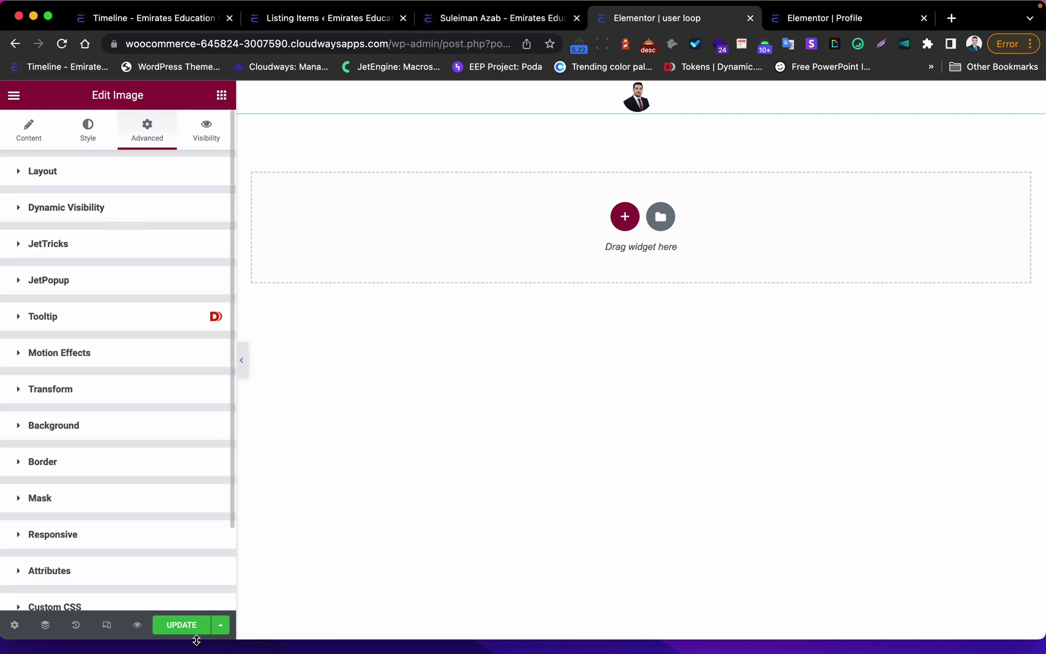
{"action": "left_click", "coordinate": [177, 632]}
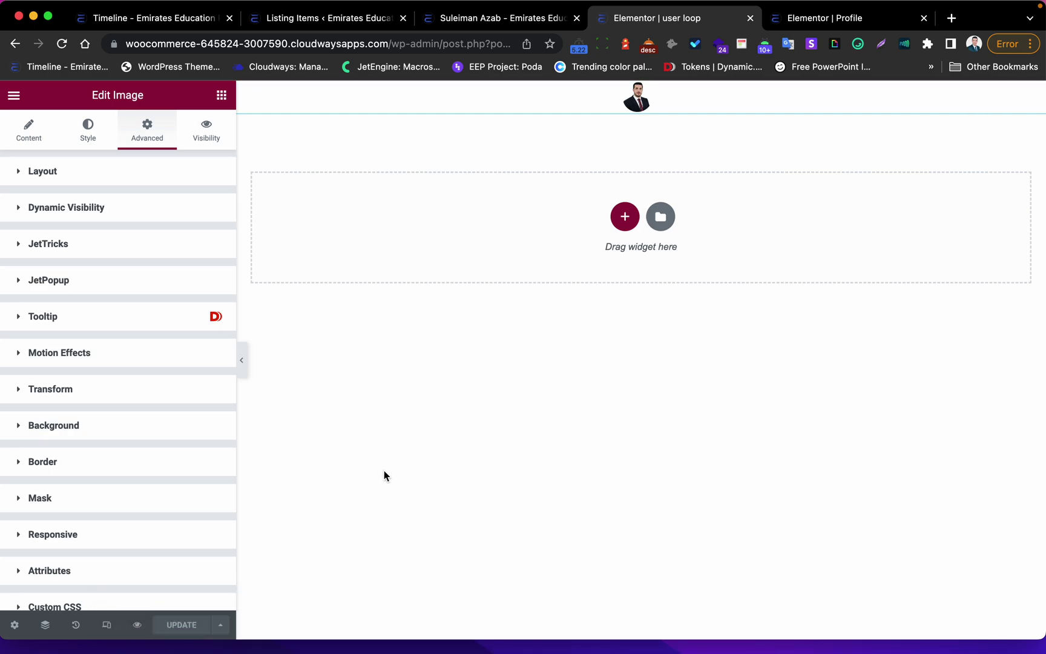
Step: Switch to the Profile template and add a container below the followers and following counts in the Connections section
{"action": "left_click", "coordinate": [801, 22]}
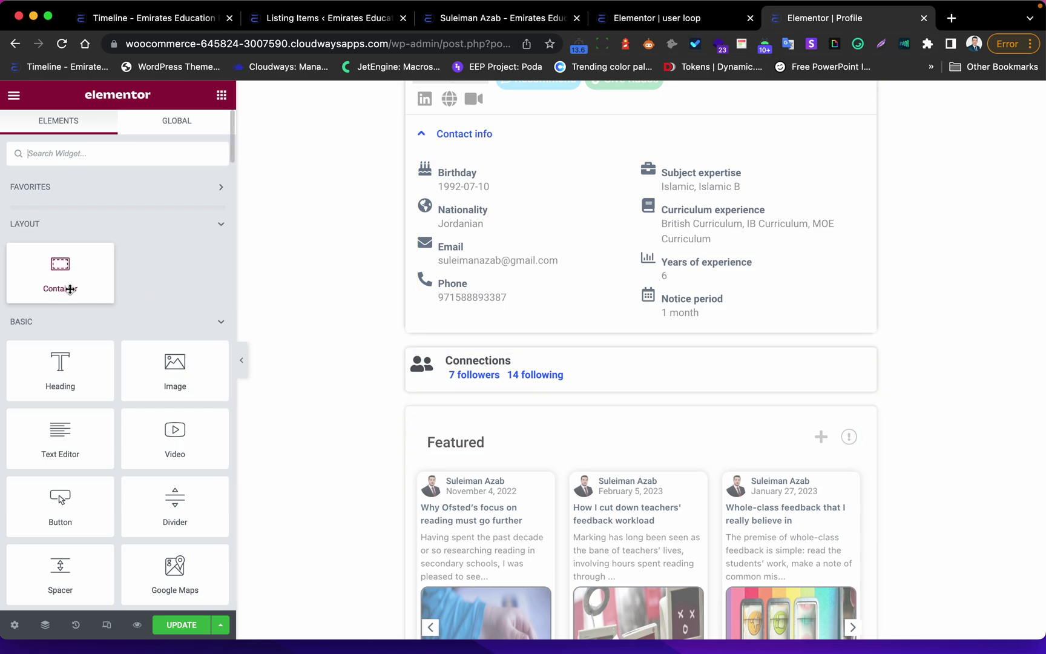
{"action": "scroll", "coordinate": [605, 363], "scroll_direction": "down", "scroll_amount": 2}
{"action": "left_click_drag", "start_coordinate": [75, 285], "coordinate": [539, 306]}
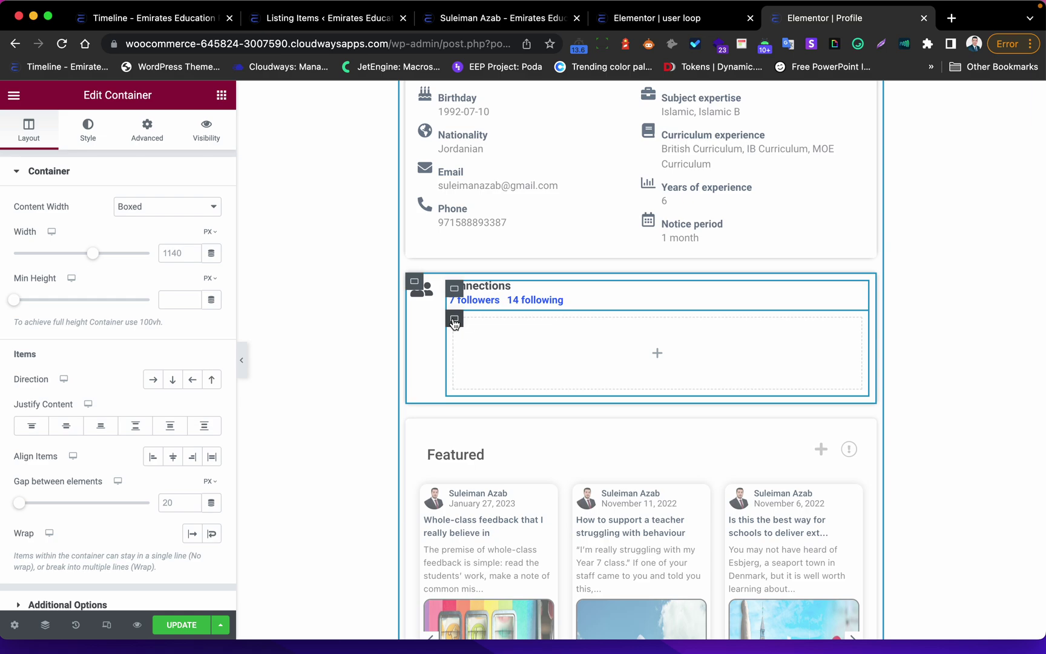
Step: Set the new container to row direction with a gap of 0 between elements and padding of 0 on all sides
{"action": "scroll", "coordinate": [159, 413], "scroll_direction": "down", "scroll_amount": 3}
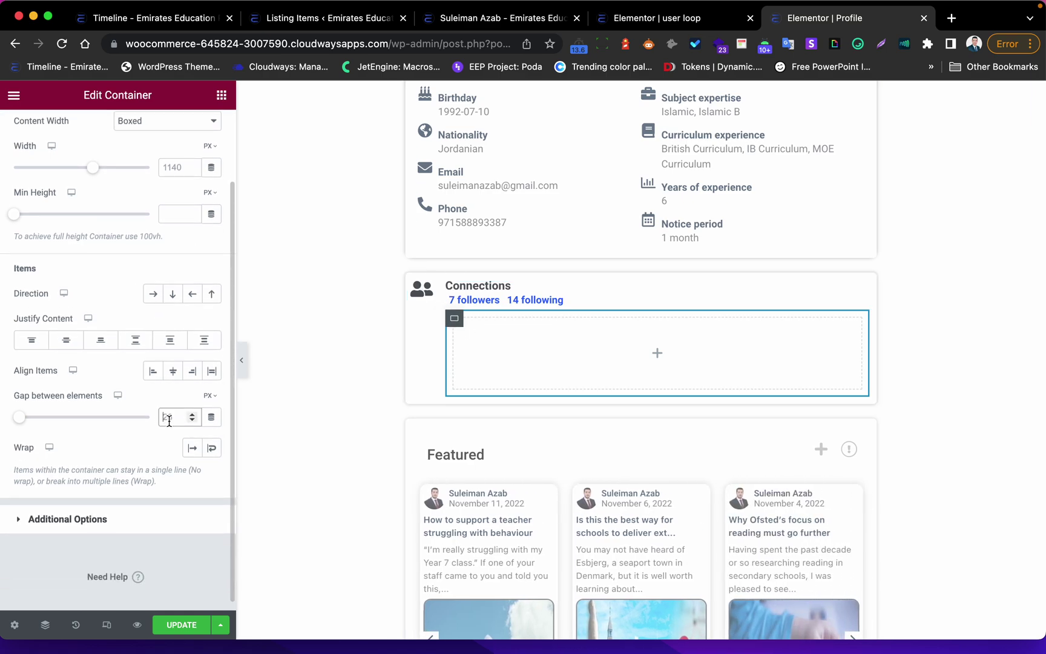
{"action": "left_click", "coordinate": [155, 300]}
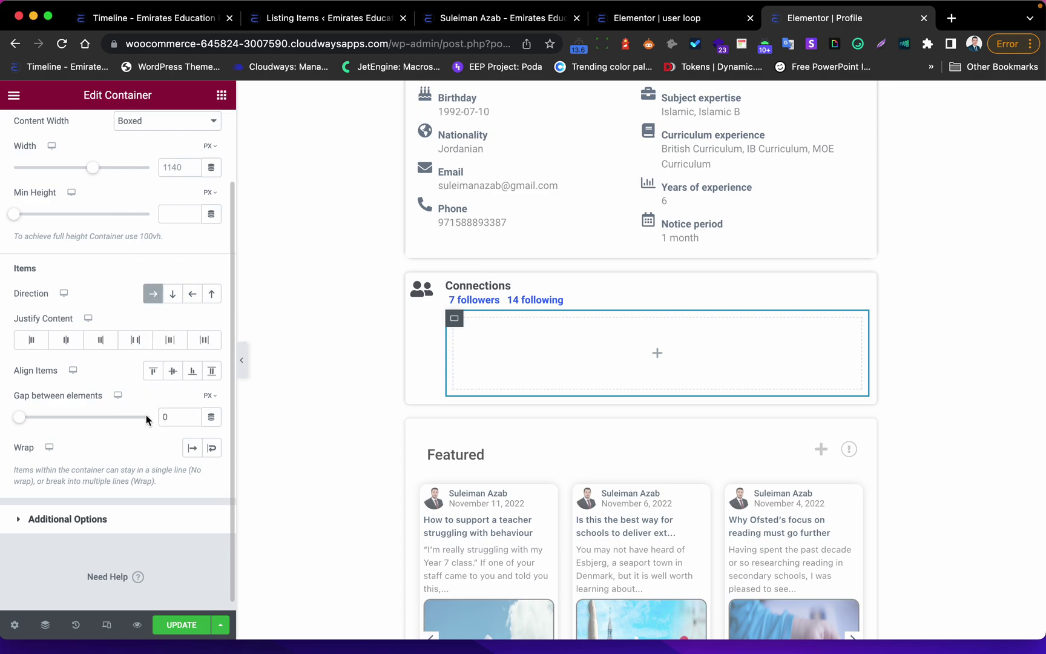
{"action": "scroll", "coordinate": [148, 418], "scroll_direction": "up", "scroll_amount": 3}
{"action": "left_click", "coordinate": [147, 128]}
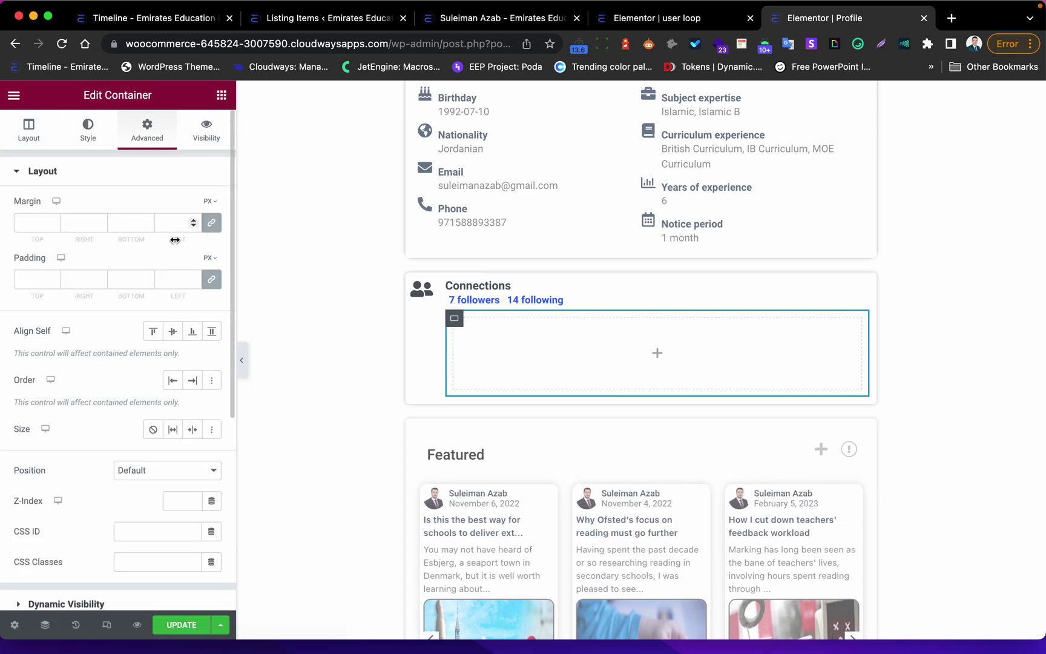
{"action": "left_click", "coordinate": [210, 280]}
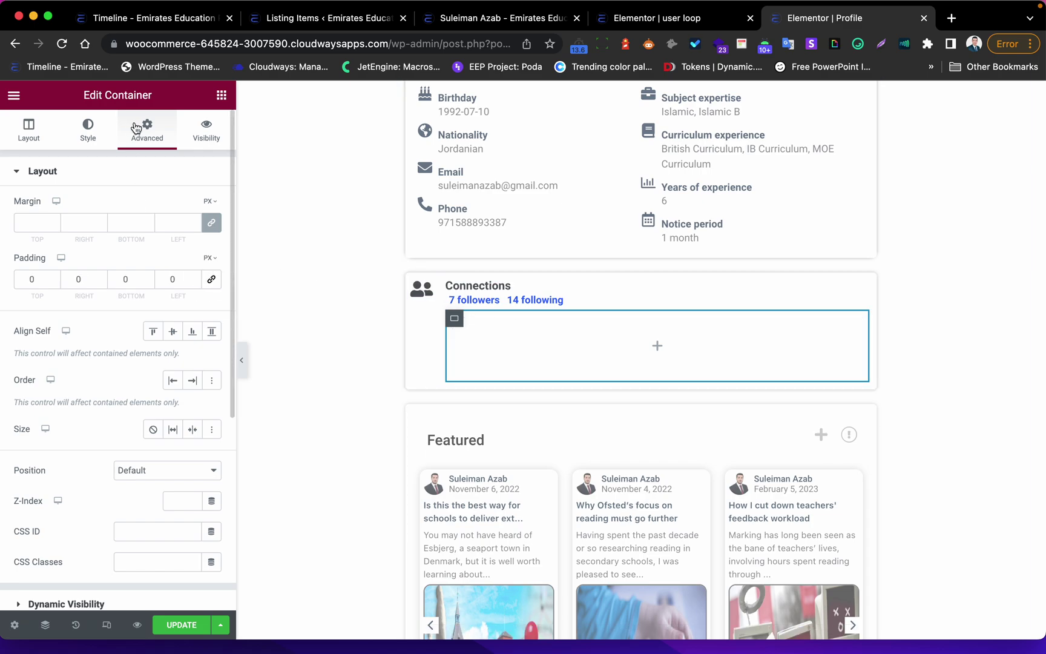
Step: Nest a second container inside the new Connections container
{"action": "left_click", "coordinate": [45, 140]}
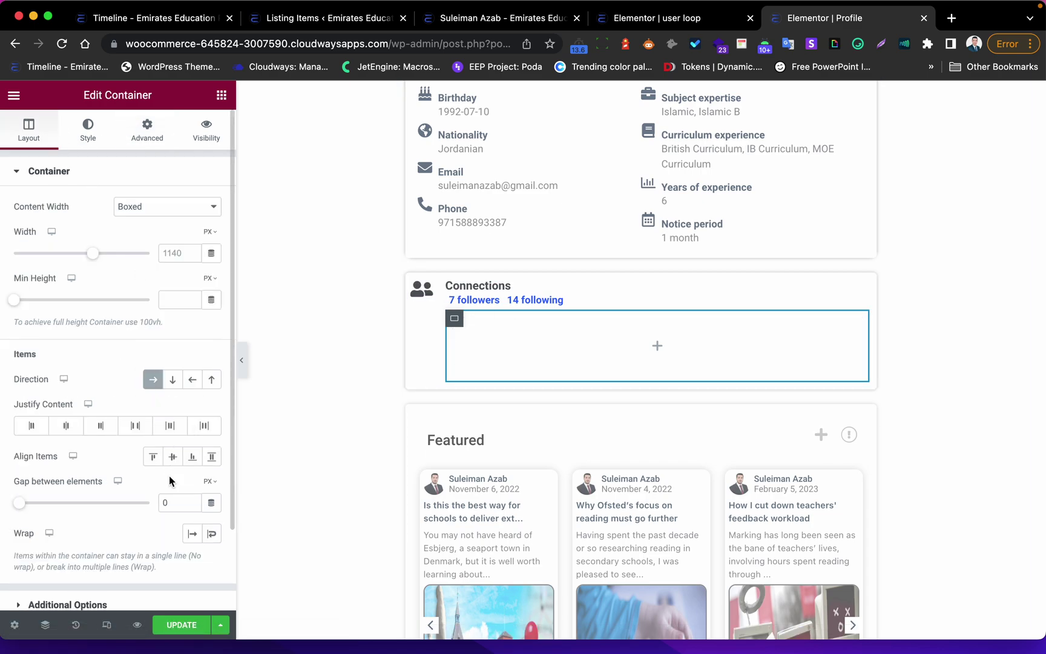
{"action": "scroll", "coordinate": [169, 474], "scroll_direction": "down", "scroll_amount": 3}
{"action": "scroll", "coordinate": [135, 347], "scroll_direction": "up", "scroll_amount": 3}
{"action": "scroll", "coordinate": [135, 349], "scroll_direction": "down", "scroll_amount": 3}
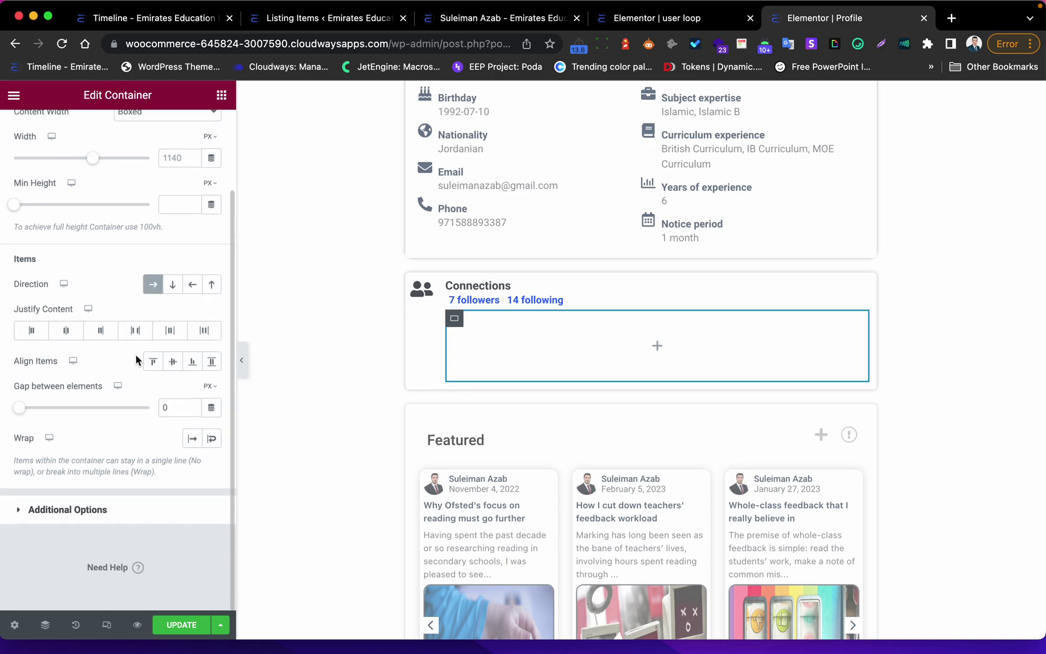
{"action": "scroll", "coordinate": [187, 458], "scroll_direction": "up", "scroll_amount": 3}
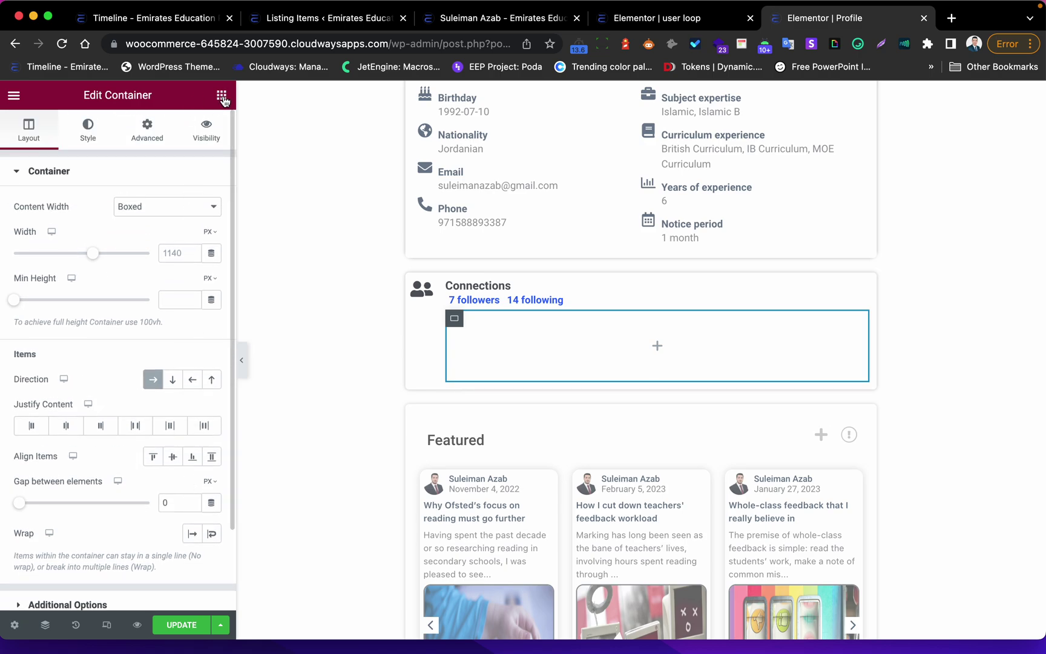
{"action": "left_click", "coordinate": [221, 95]}
{"action": "left_click_drag", "start_coordinate": [86, 285], "coordinate": [565, 342]}
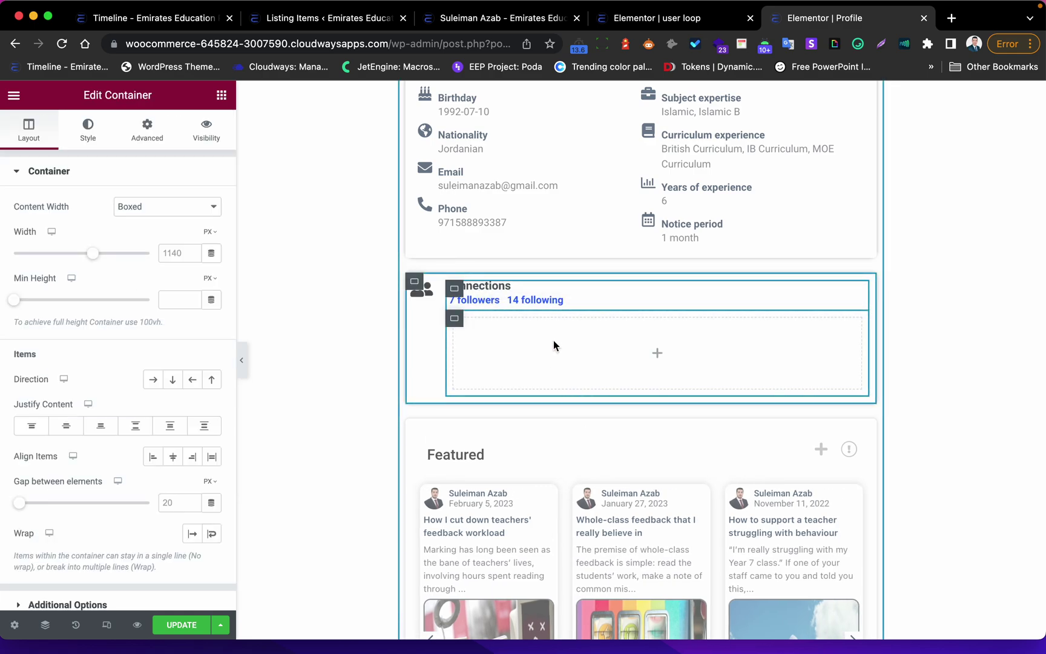
Step: Set the nested container to Full Width at 45%, with row direction and a gap of 0 between elements
{"action": "left_click", "coordinate": [192, 209]}
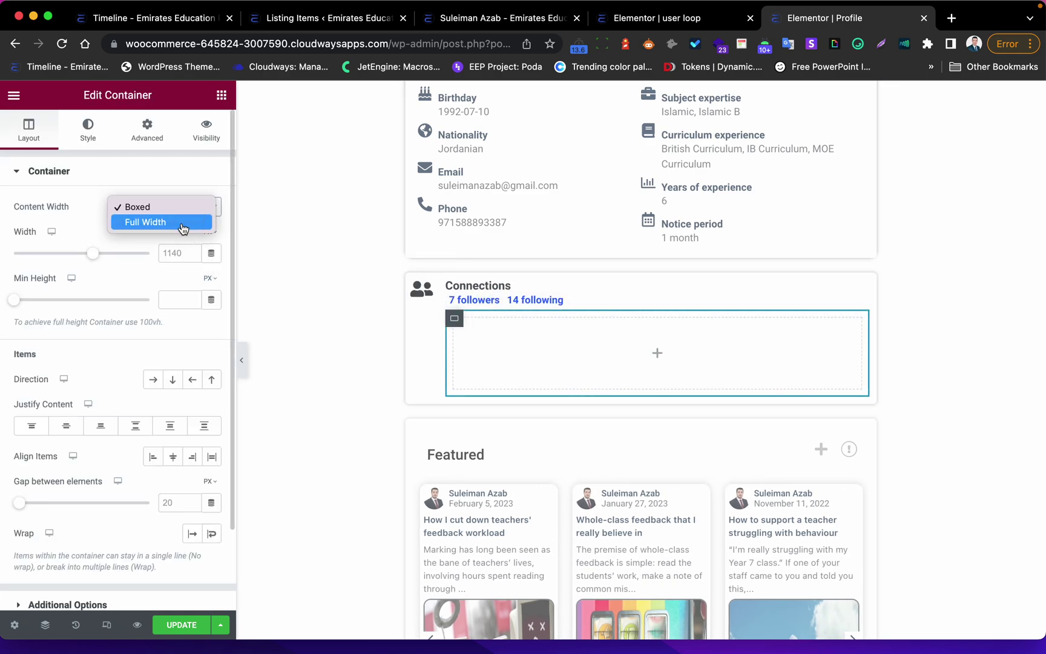
{"action": "left_click", "coordinate": [182, 223]}
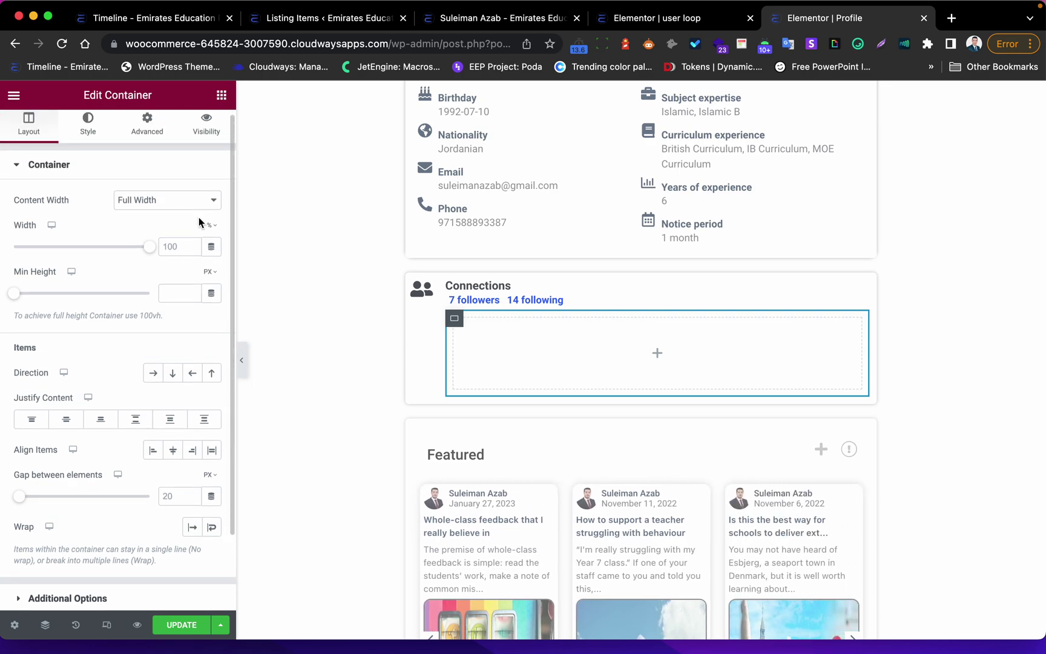
{"action": "left_click", "coordinate": [182, 247]}
{"action": "type", "text": "45"}
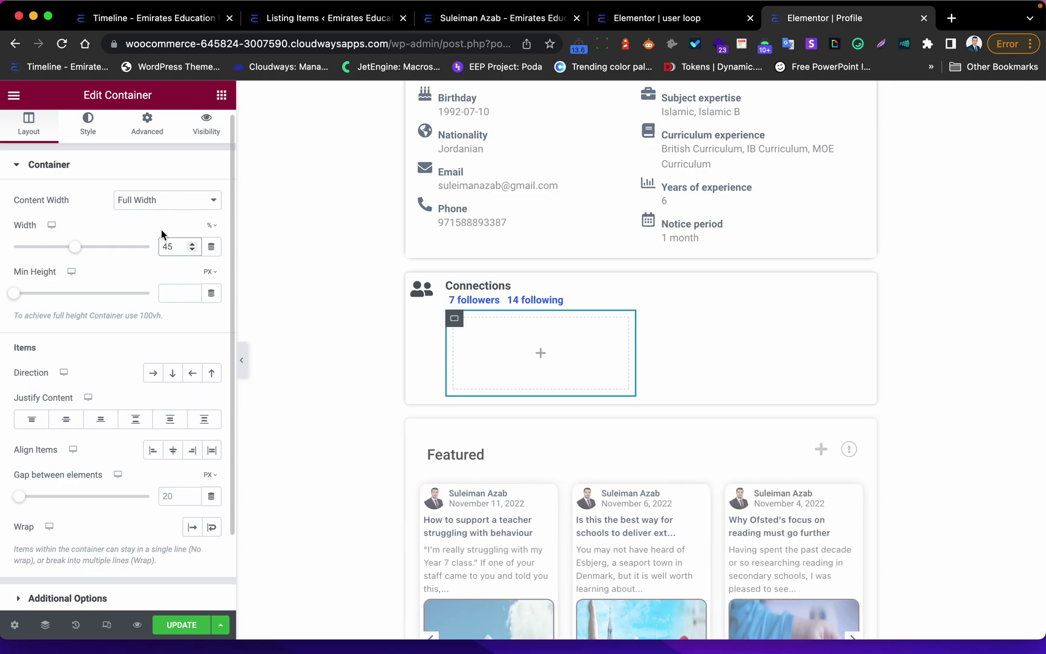
{"action": "left_click", "coordinate": [153, 373]}
{"action": "left_click", "coordinate": [171, 496]}
{"action": "type", "text": "0"}
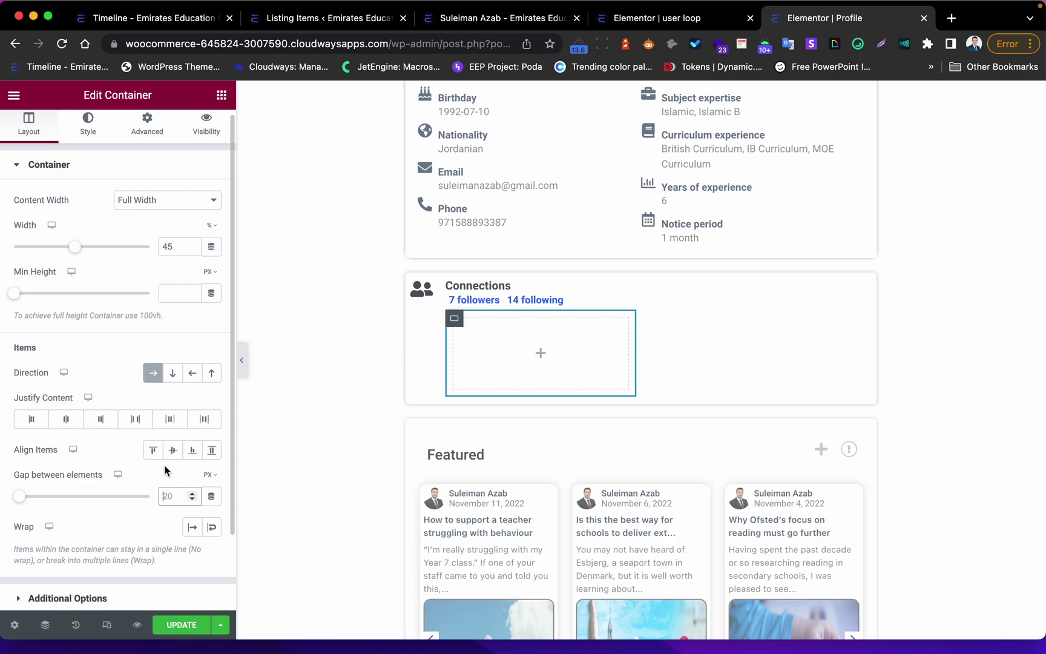
{"action": "left_click", "coordinate": [107, 359]}
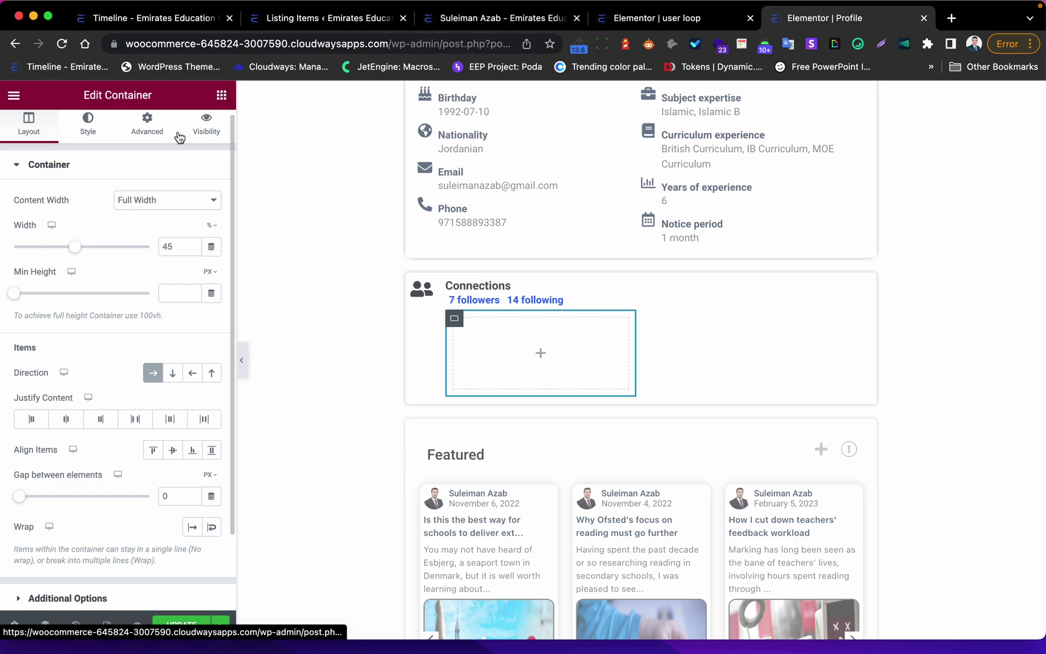
{"action": "scroll", "coordinate": [162, 261], "scroll_direction": "down", "scroll_amount": 2}
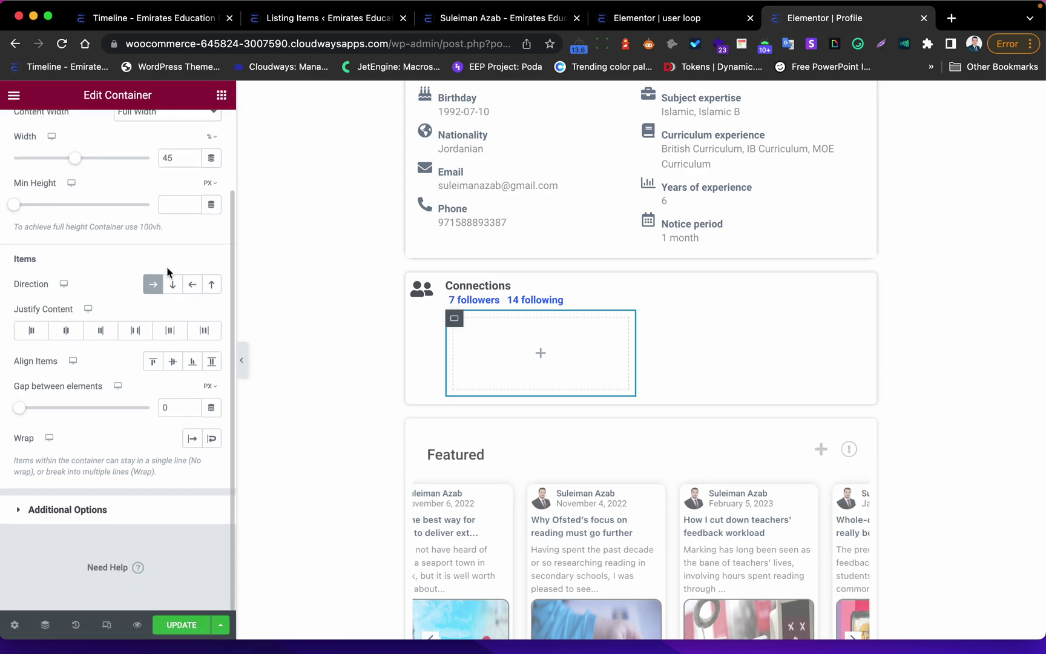
{"action": "scroll", "coordinate": [205, 229], "scroll_direction": "left", "scroll_amount": 5}
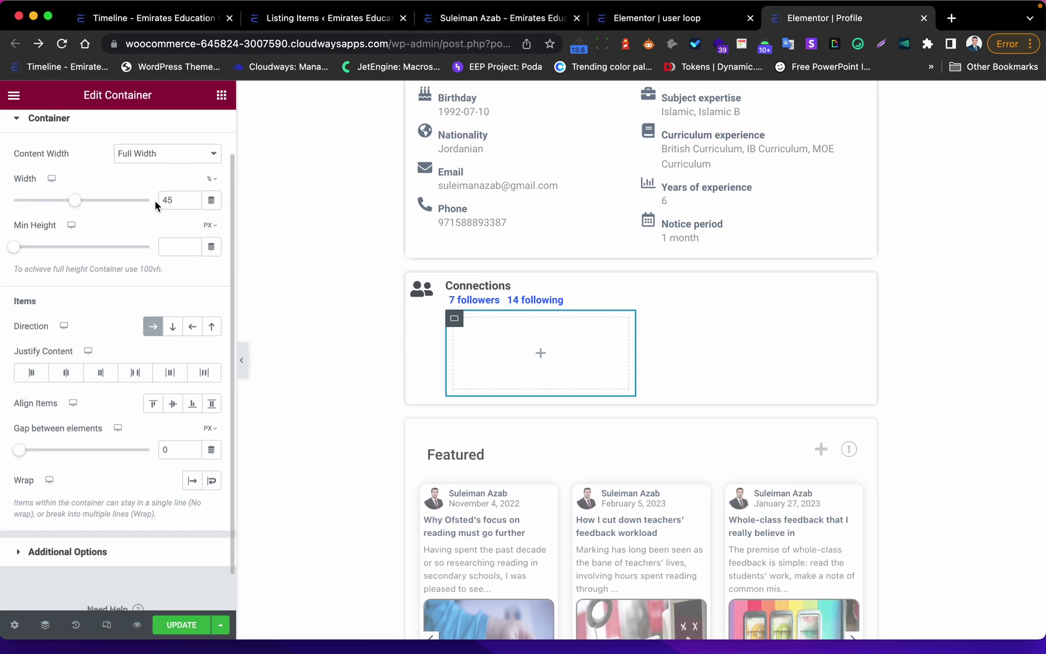
{"action": "scroll", "coordinate": [158, 202], "scroll_direction": "up", "scroll_amount": 2}
{"action": "left_click", "coordinate": [147, 129]}
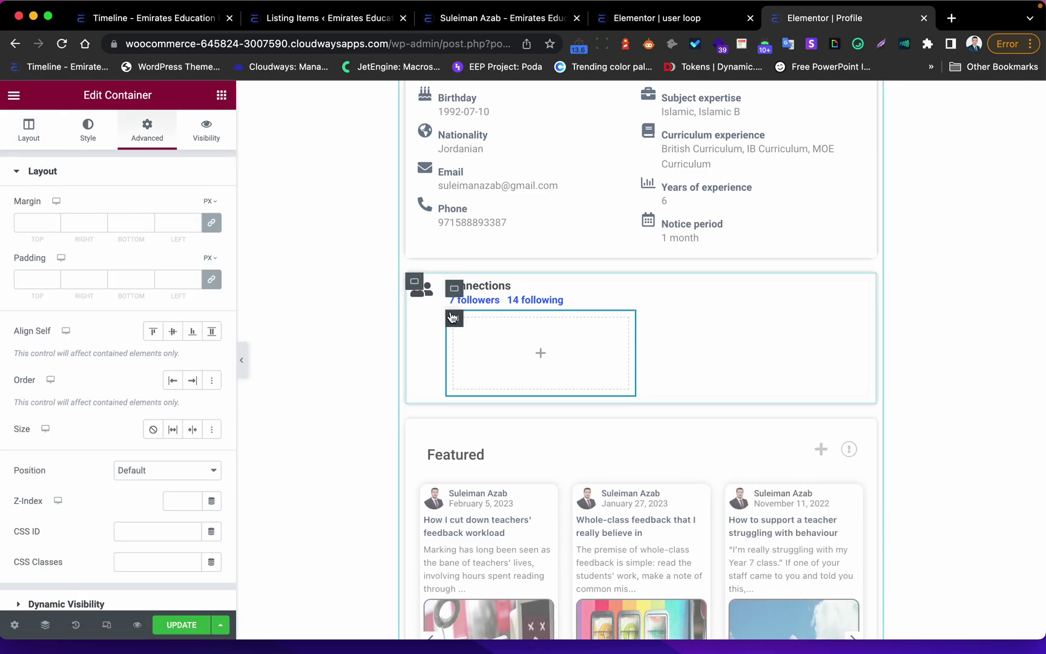
Step: Add a Listing Grid widget to the nested Connections container and assign it the user loop listing
{"action": "left_click", "coordinate": [220, 96]}
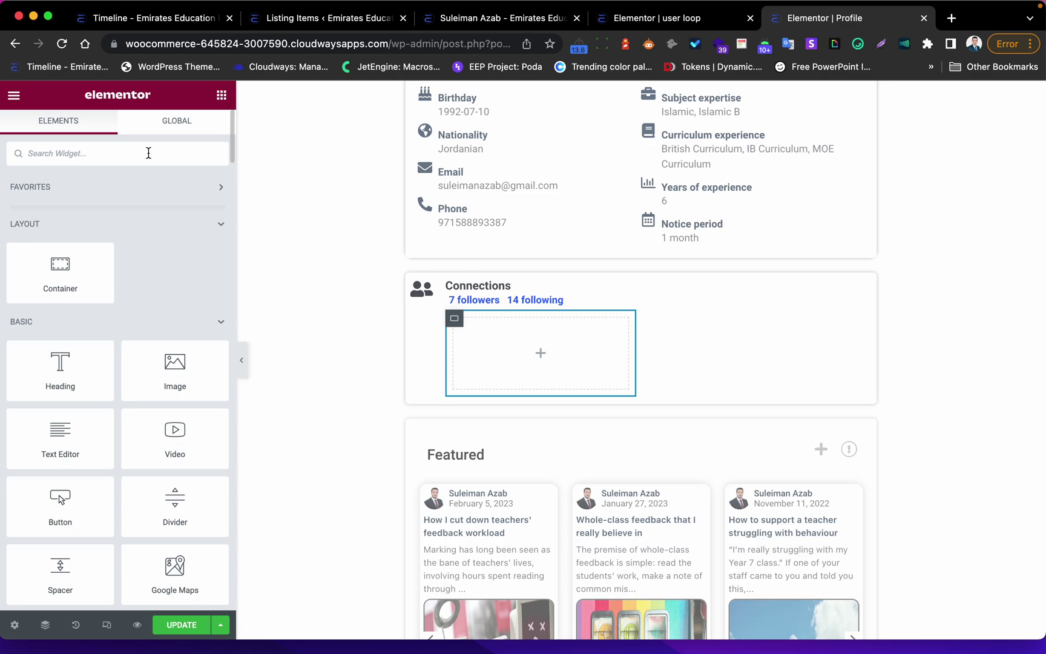
{"action": "left_click", "coordinate": [148, 152]}
{"action": "type", "text": "list"}
{"action": "left_click_drag", "start_coordinate": [175, 206], "coordinate": [533, 362]}
{"action": "left_click", "coordinate": [155, 207]}
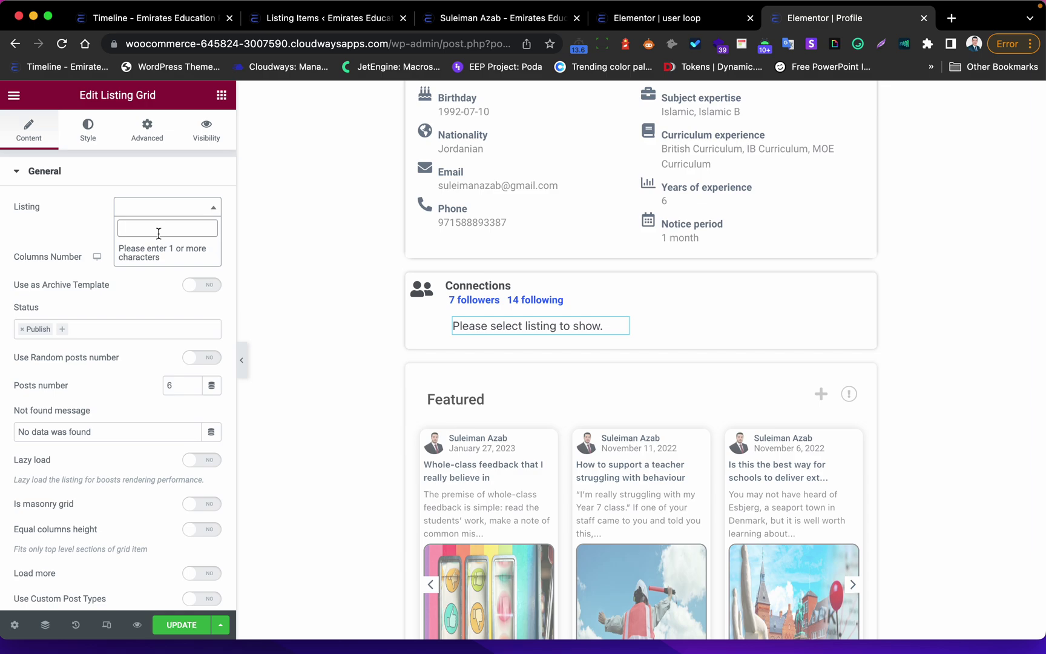
{"action": "type", "text": "user"}
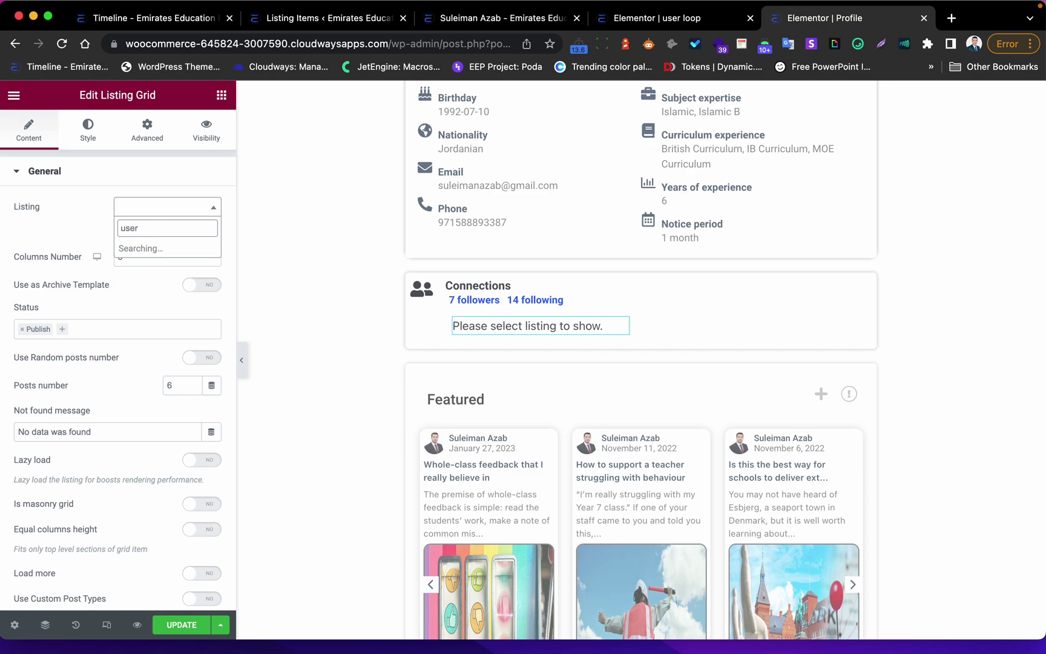
{"action": "left_click", "coordinate": [186, 352]}
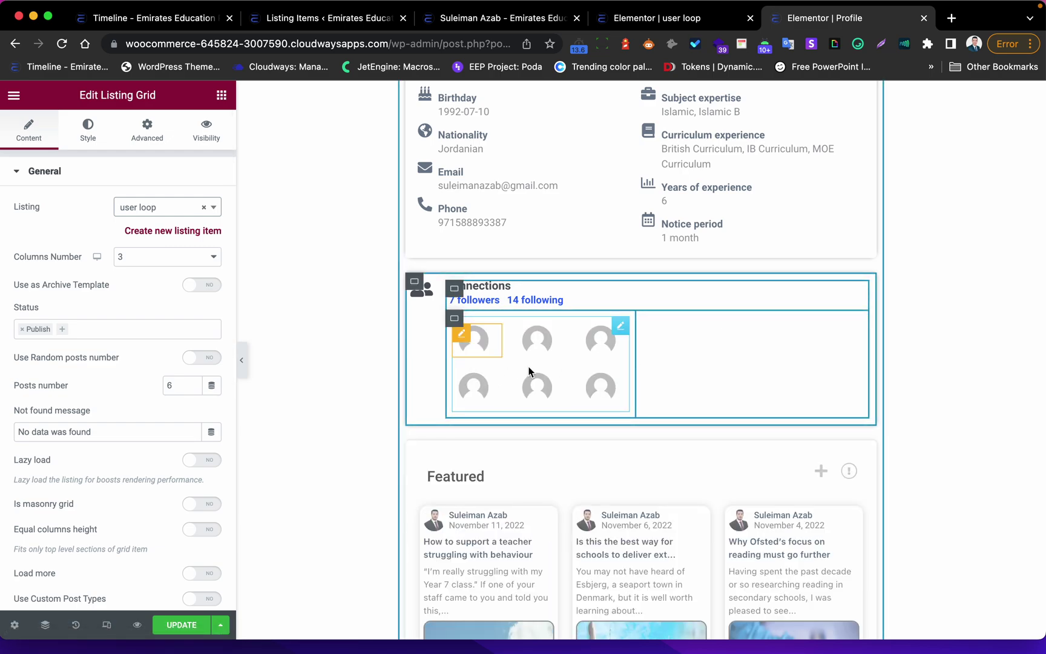
Step: Set the listing grid to 10 columns and a posts number of 10
{"action": "left_click", "coordinate": [200, 257]}
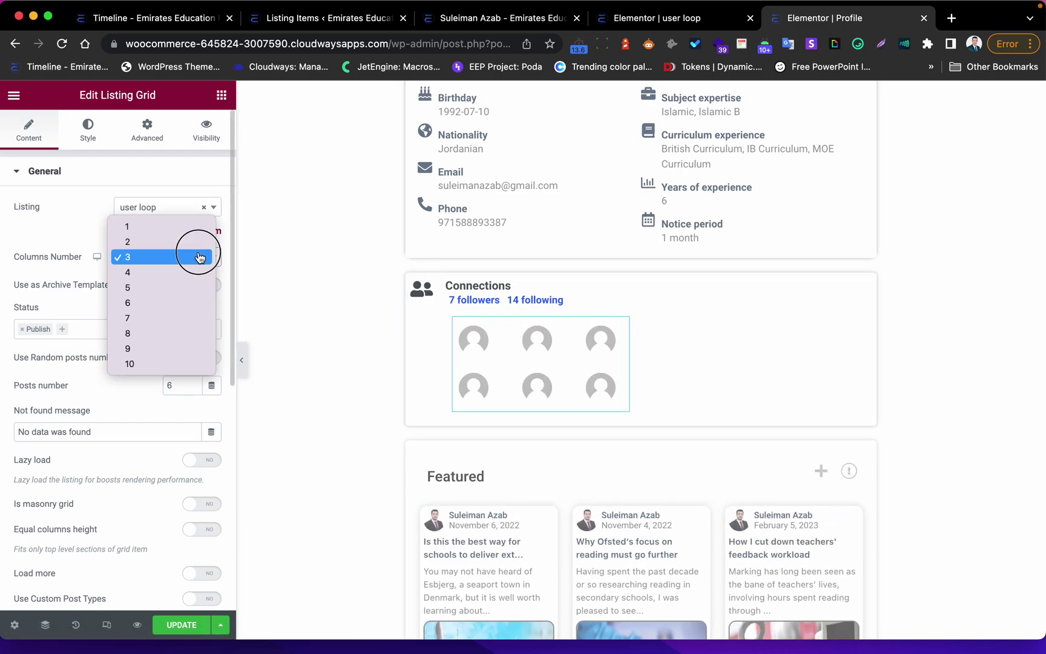
{"action": "left_click", "coordinate": [153, 365]}
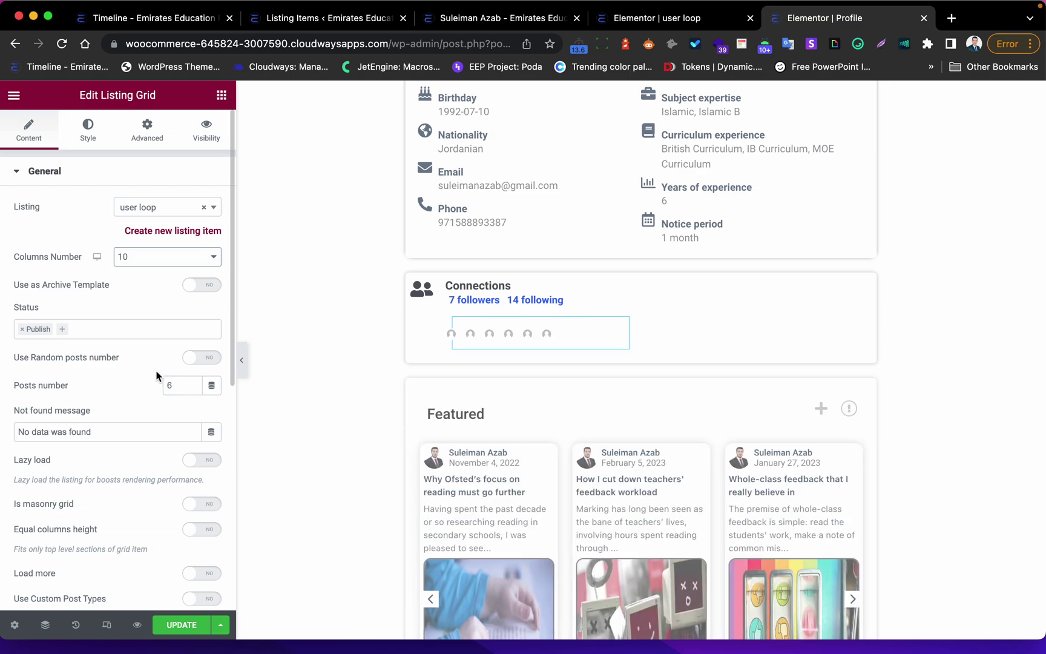
{"action": "double_click", "coordinate": [173, 384]}
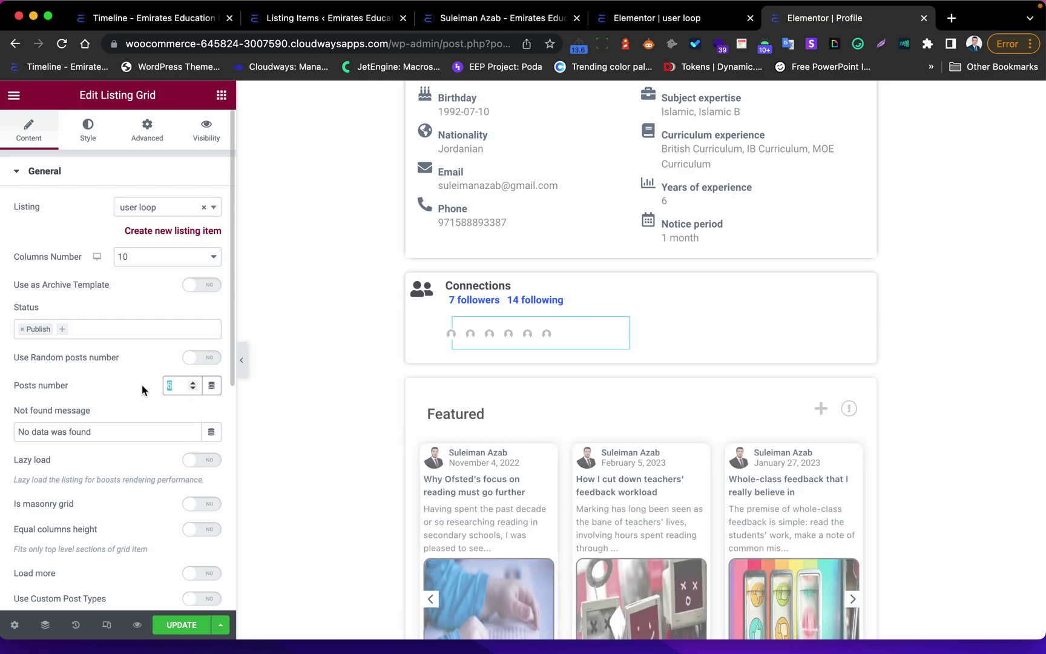
{"action": "type", "text": "100"}
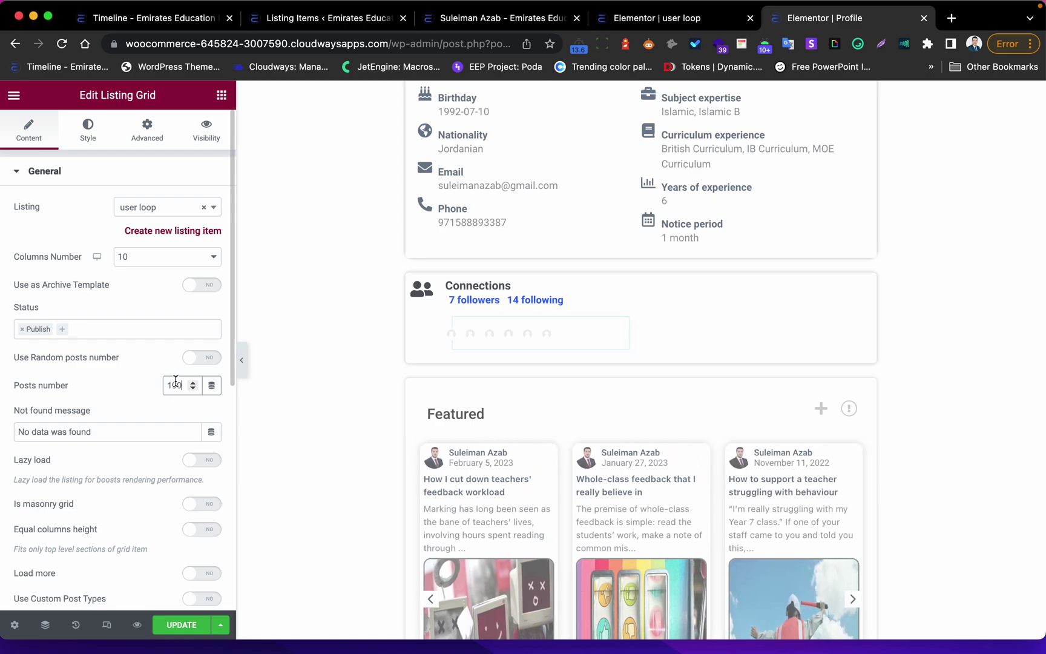
{"action": "type", "text": "10"}
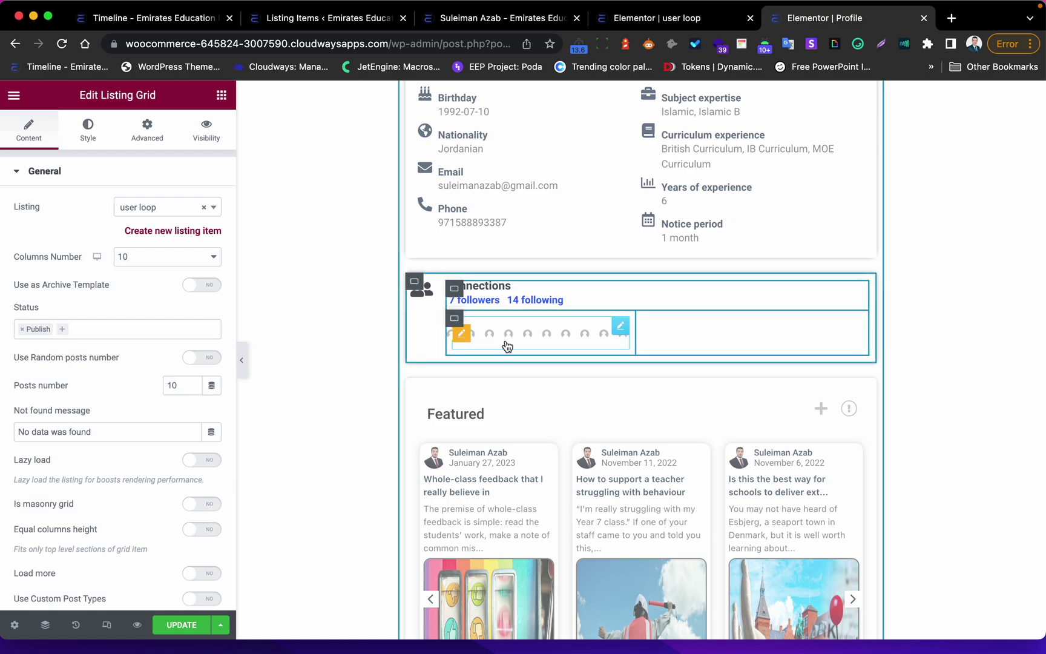
Step: Set the width of the nested container holding the listing grid to 100%
{"action": "left_click", "coordinate": [459, 322]}
{"action": "left_click", "coordinate": [29, 129]}
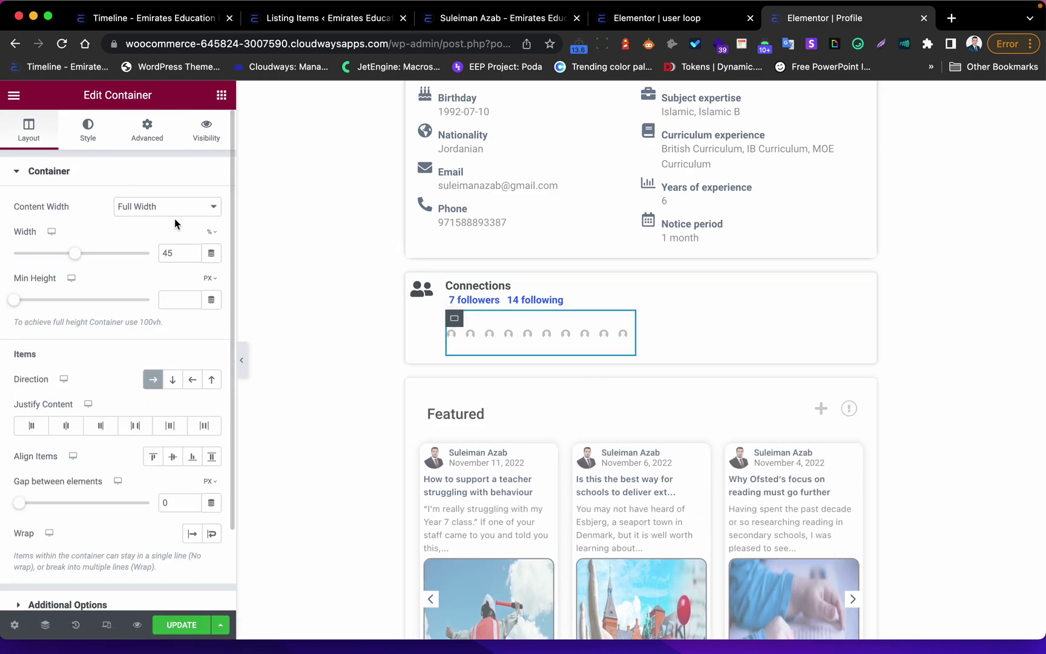
{"action": "type", "text": "100"}
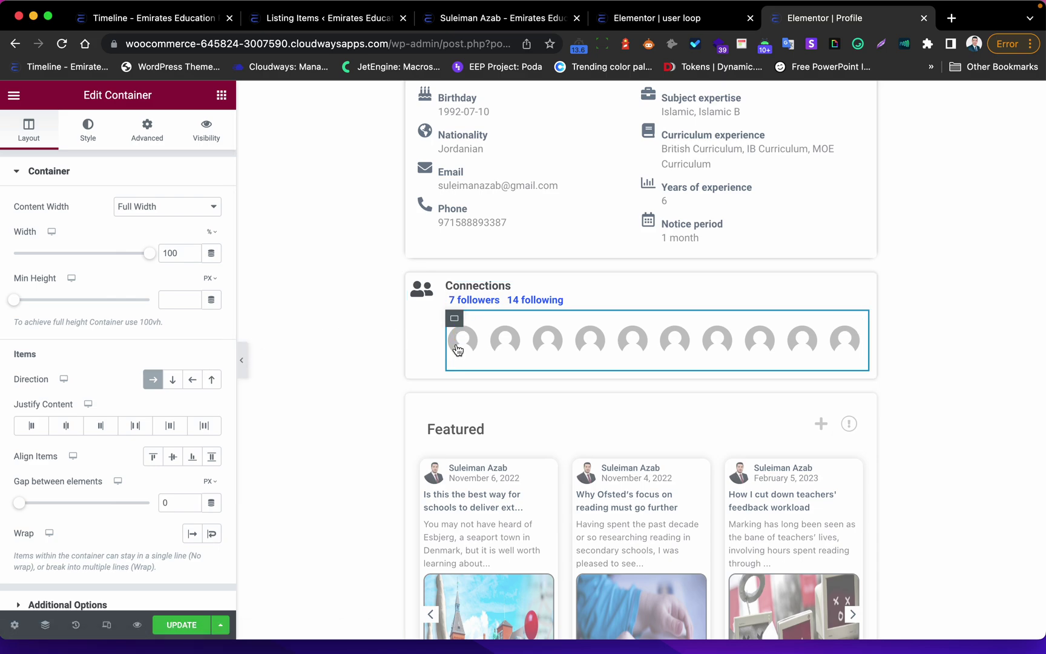
Step: Set the listing grid's horizontal and vertical gaps to 0 and preview the avatar row at full width
{"action": "left_click", "coordinate": [558, 324]}
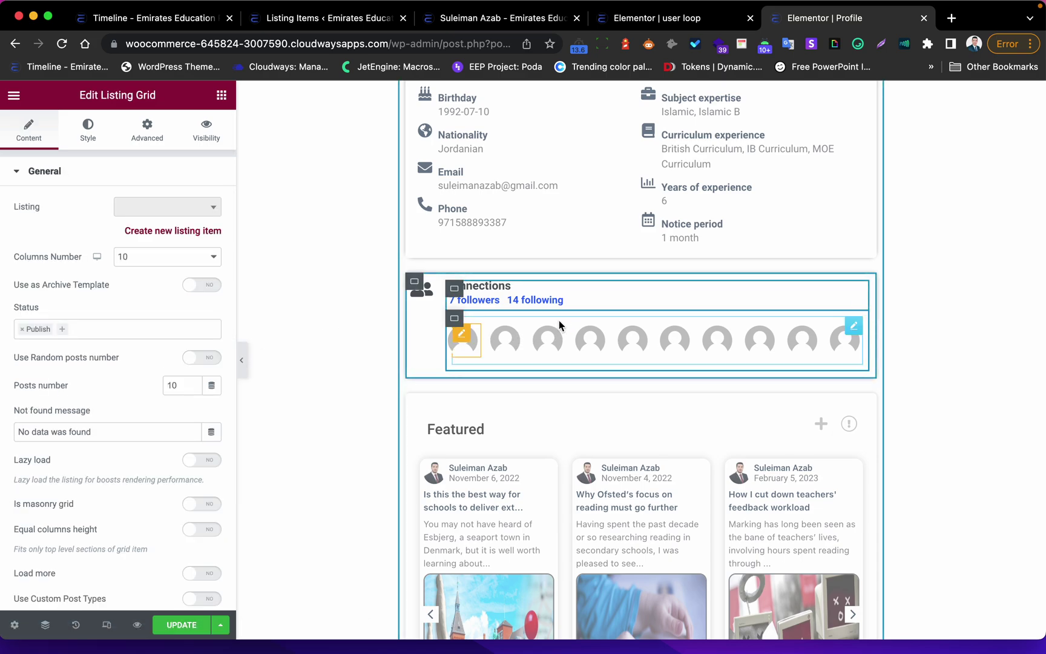
{"action": "scroll", "coordinate": [157, 391], "scroll_direction": "down", "scroll_amount": 3}
{"action": "scroll", "coordinate": [157, 394], "scroll_direction": "up", "scroll_amount": 3}
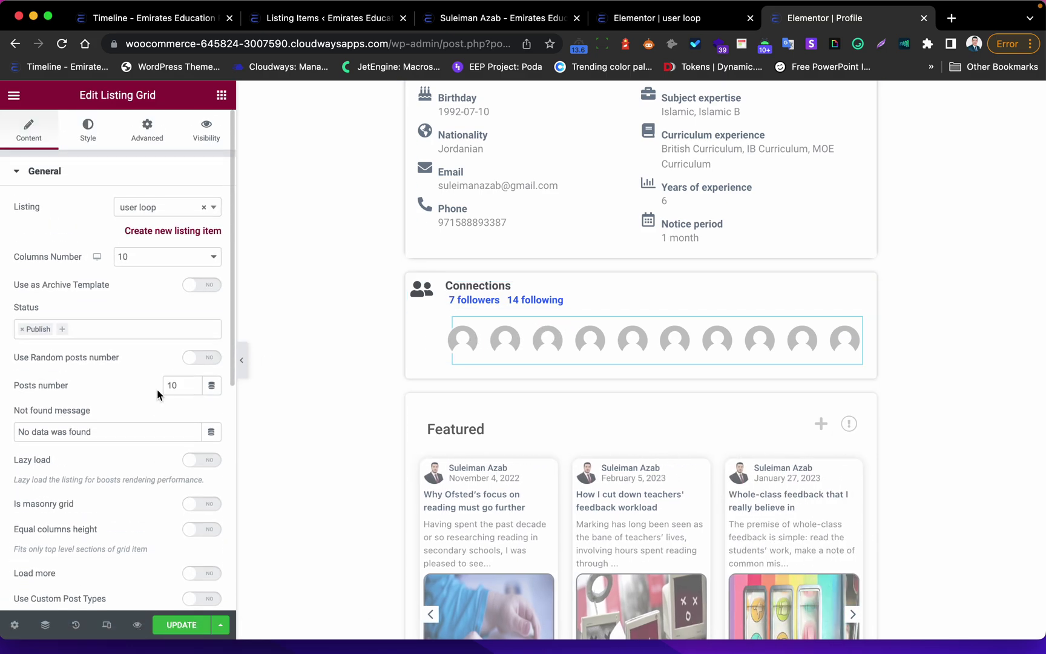
{"action": "left_click", "coordinate": [88, 133]}
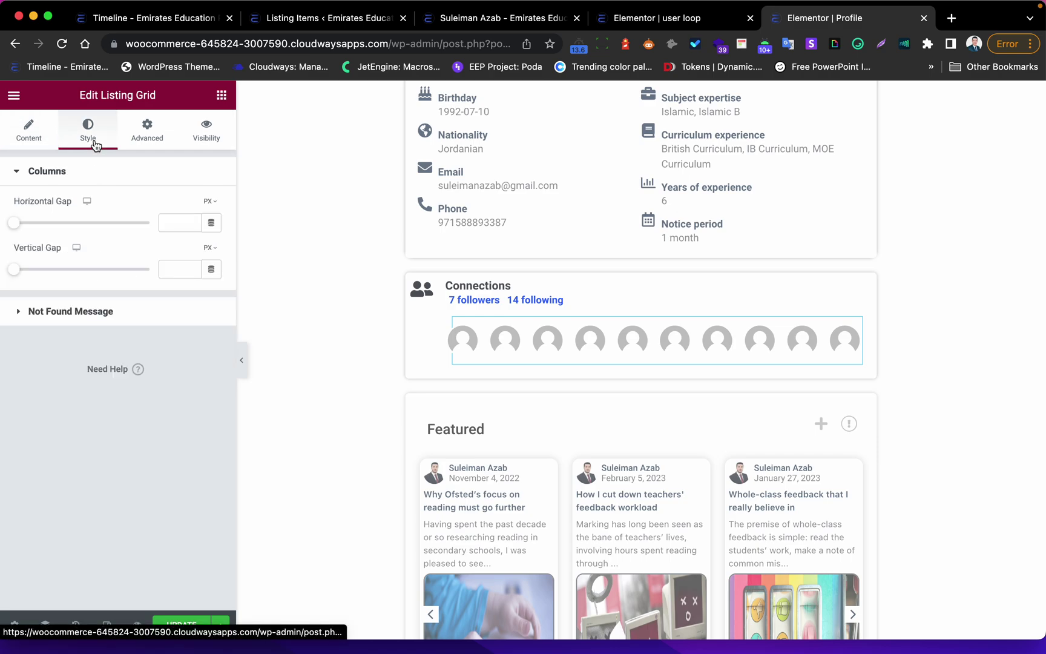
{"action": "left_click", "coordinate": [170, 224]}
{"action": "type", "text": "0"}
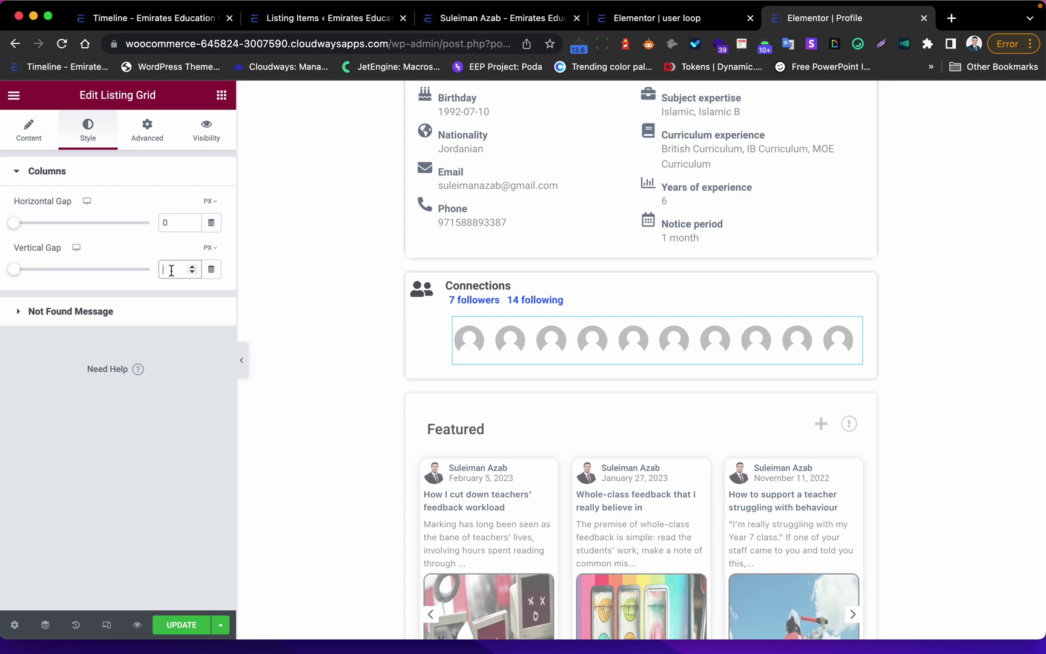
{"action": "type", "text": "0"}
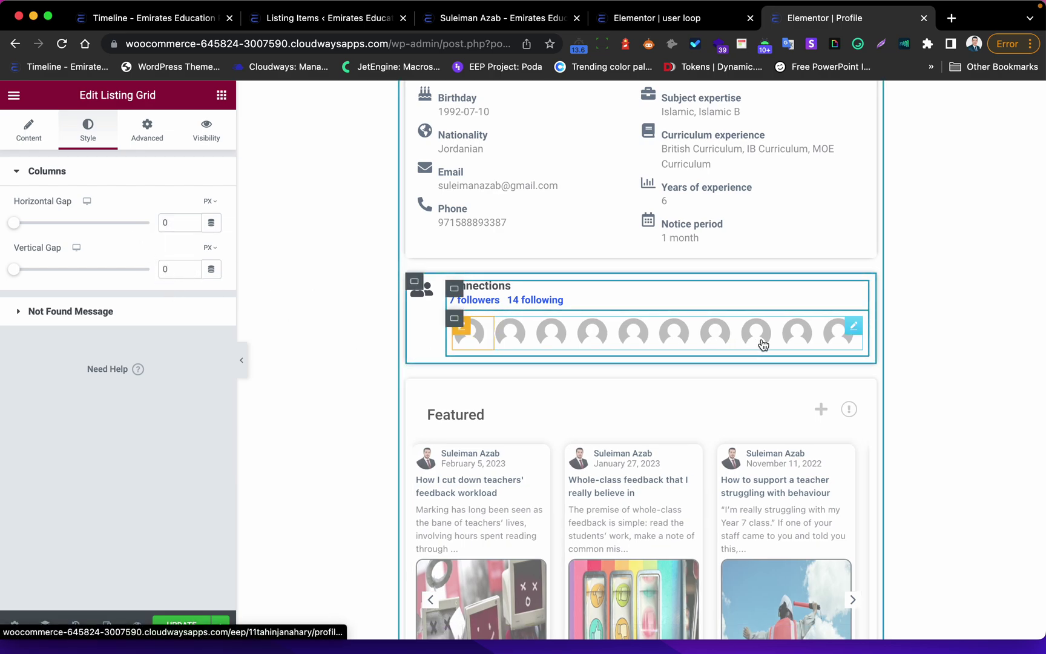
{"action": "left_click", "coordinate": [245, 377]}
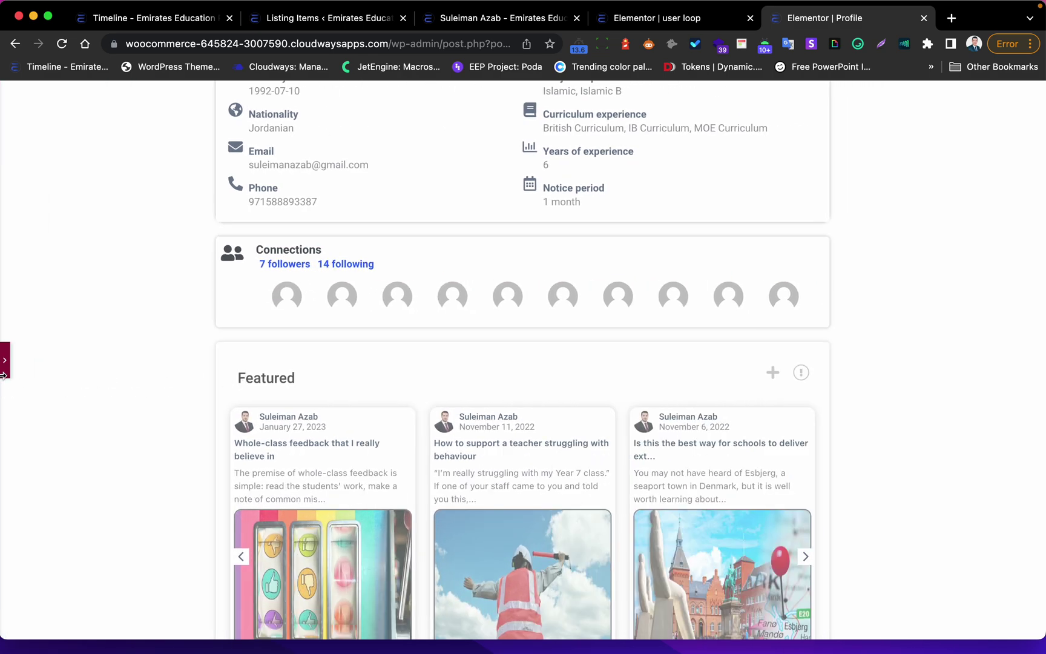
{"action": "left_click", "coordinate": [4, 366]}
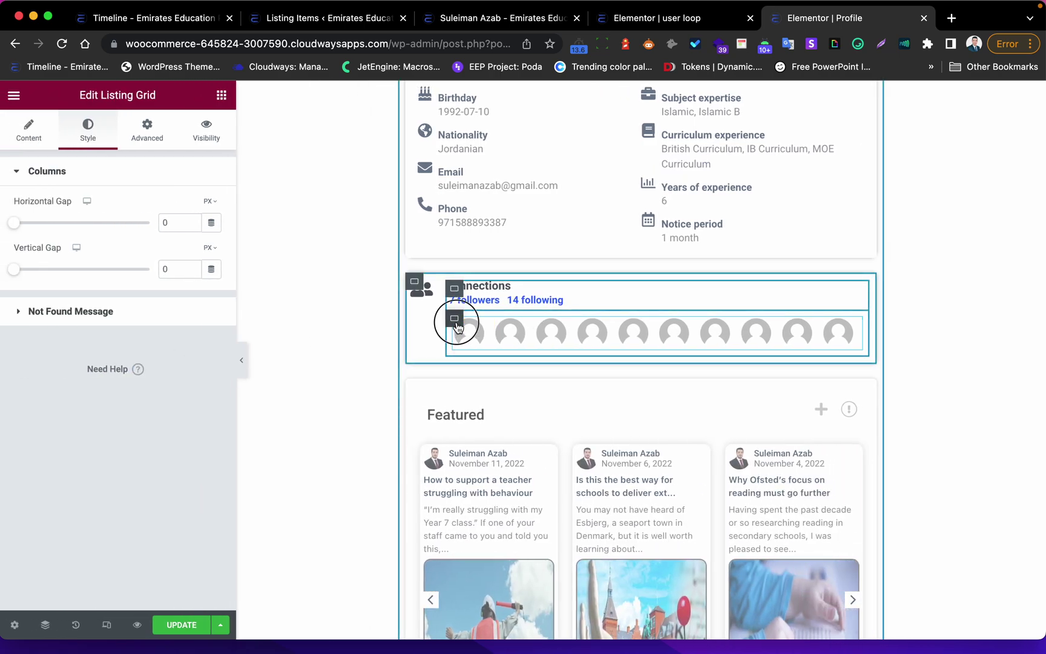
Step: Reduce the nested container's width to 45% so the avatars overlap, and preview the row at full width
{"action": "left_click", "coordinate": [456, 321]}
{"action": "left_click", "coordinate": [45, 625]}
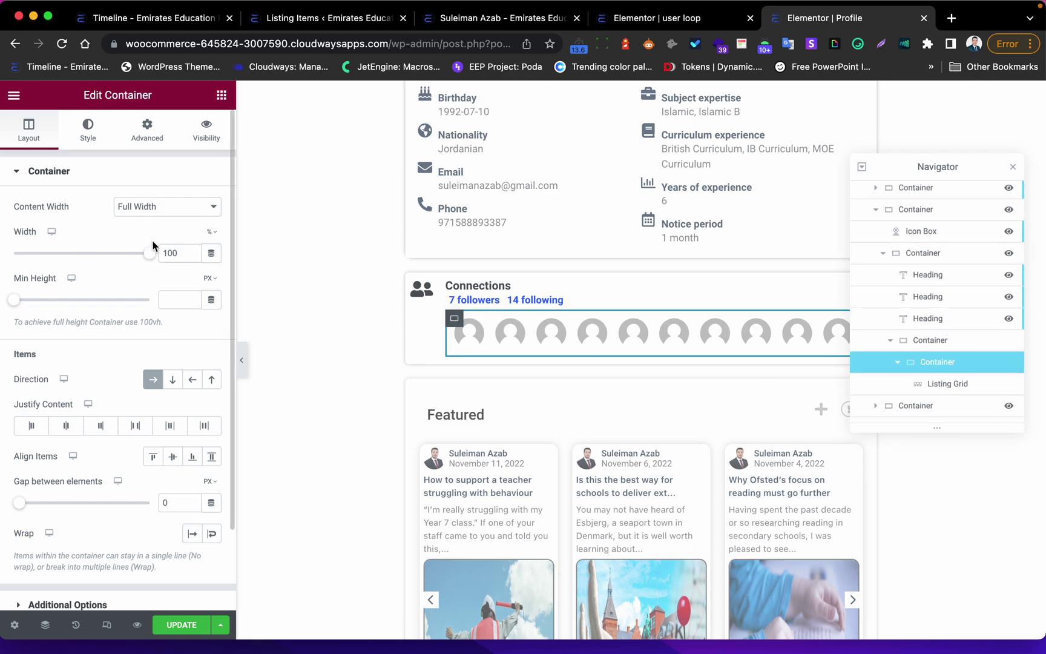
{"action": "left_click_drag", "start_coordinate": [149, 257], "coordinate": [94, 262]}
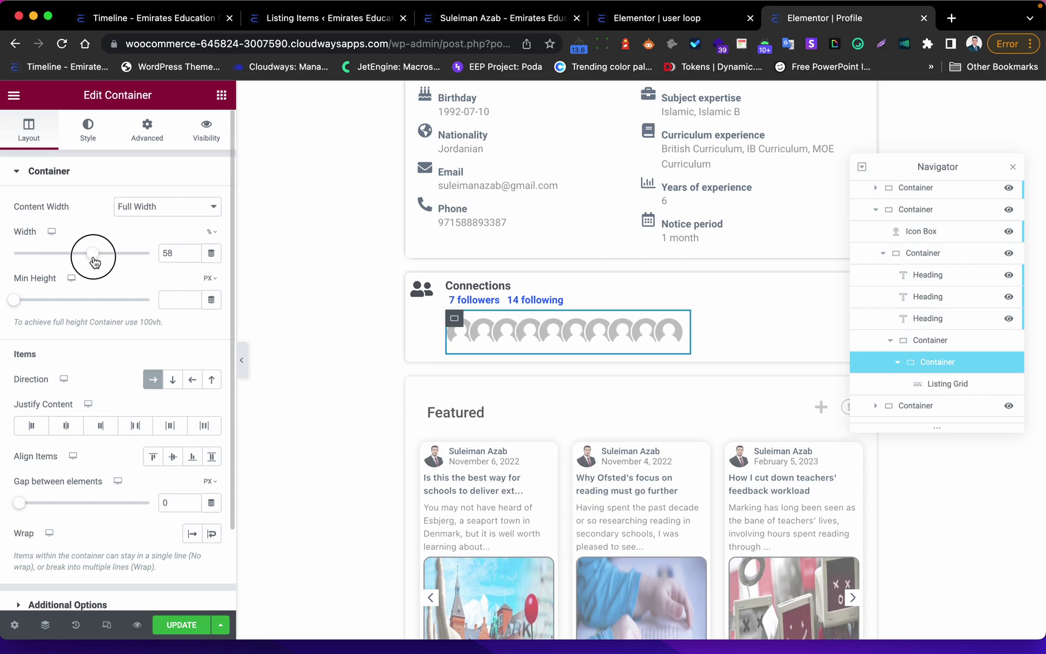
{"action": "left_click_drag", "start_coordinate": [94, 262], "coordinate": [77, 263]}
{"action": "left_click", "coordinate": [193, 253]}
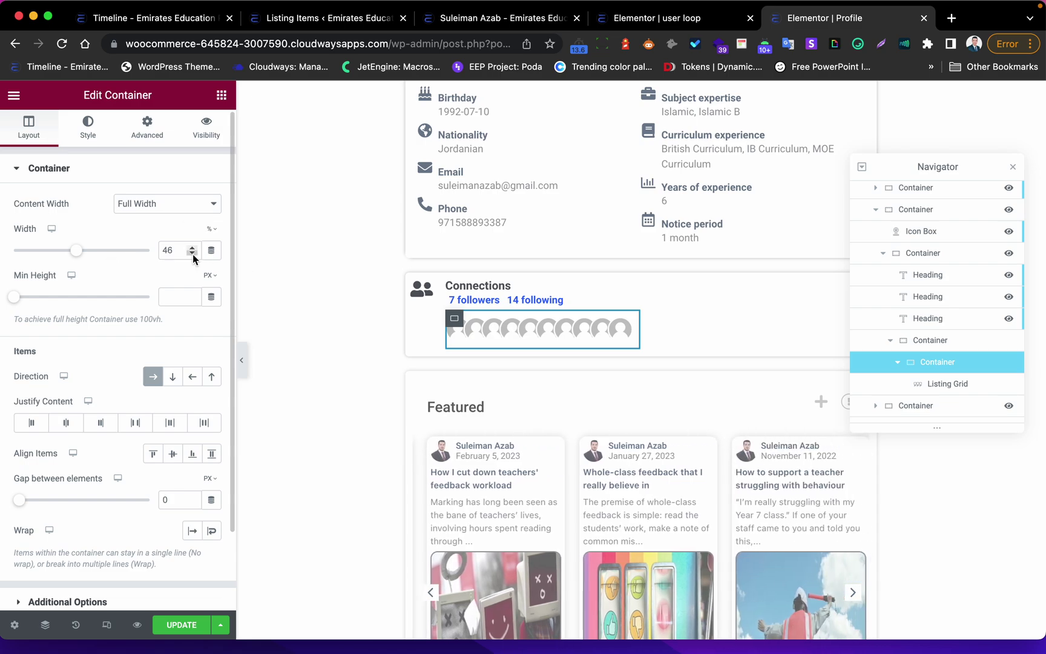
{"action": "left_click", "coordinate": [194, 255]}
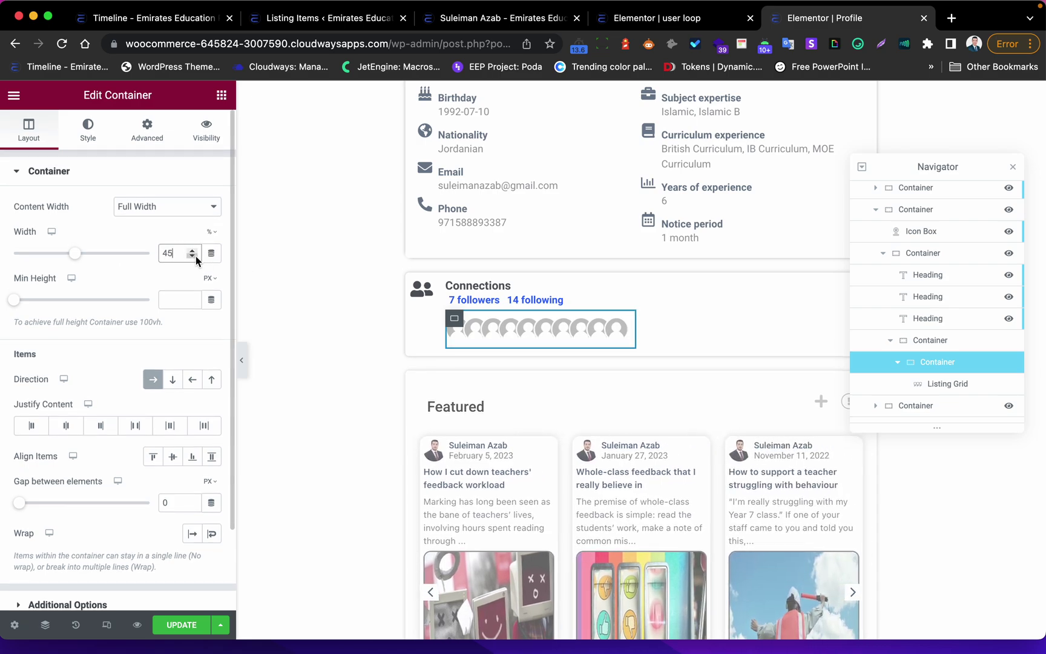
{"action": "left_click", "coordinate": [241, 363]}
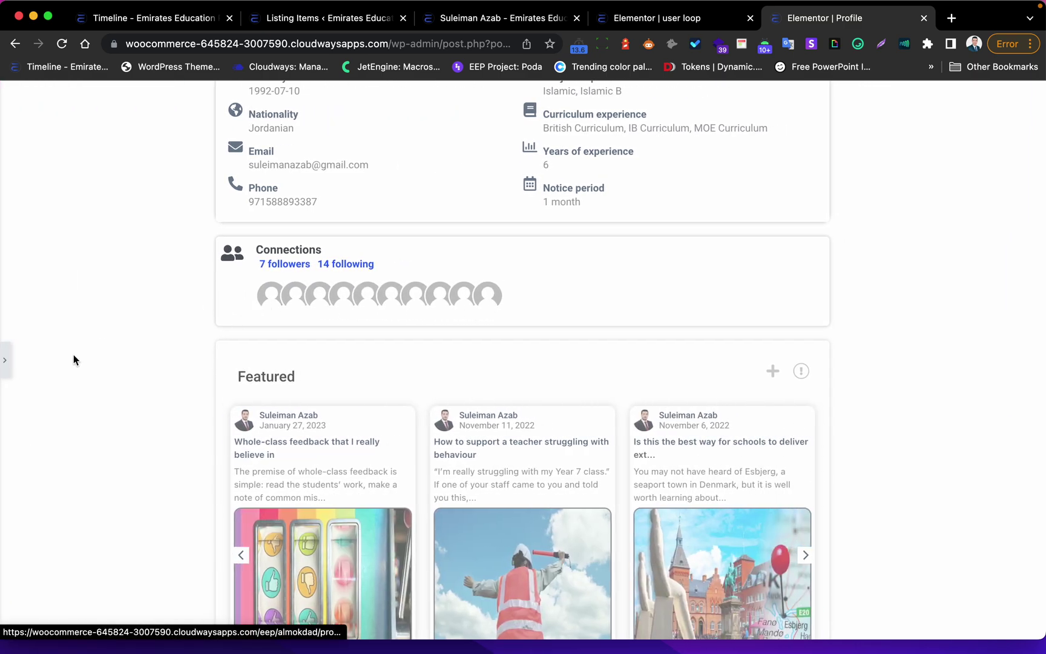
{"action": "left_click", "coordinate": [35, 370]}
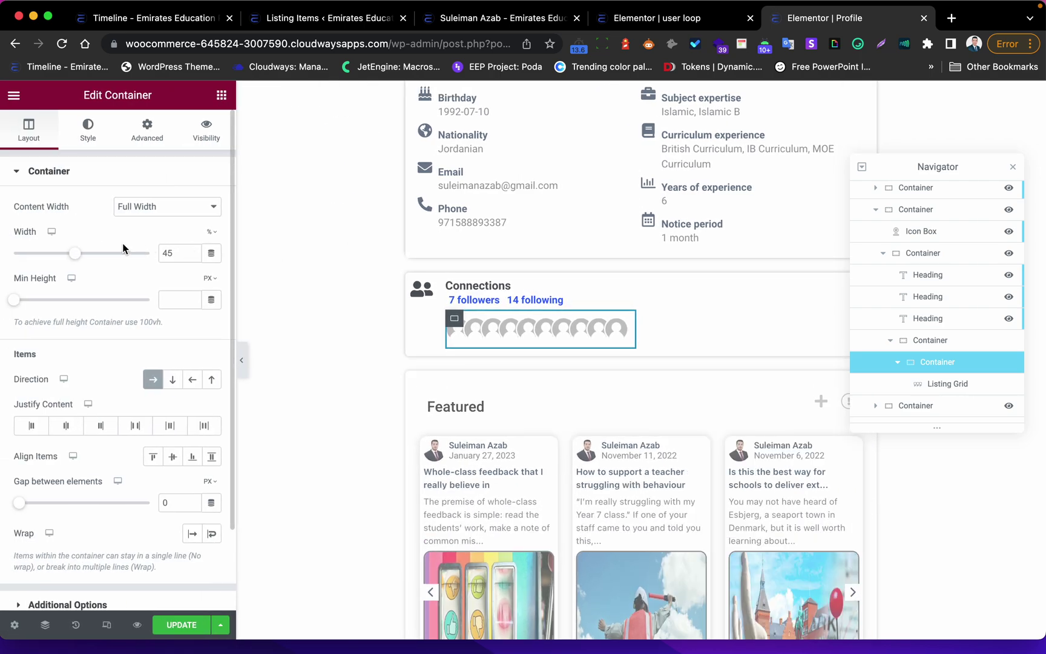
Step: Set the nested container's padding to 0 on all sides and preview the avatar row
{"action": "left_click", "coordinate": [162, 144]}
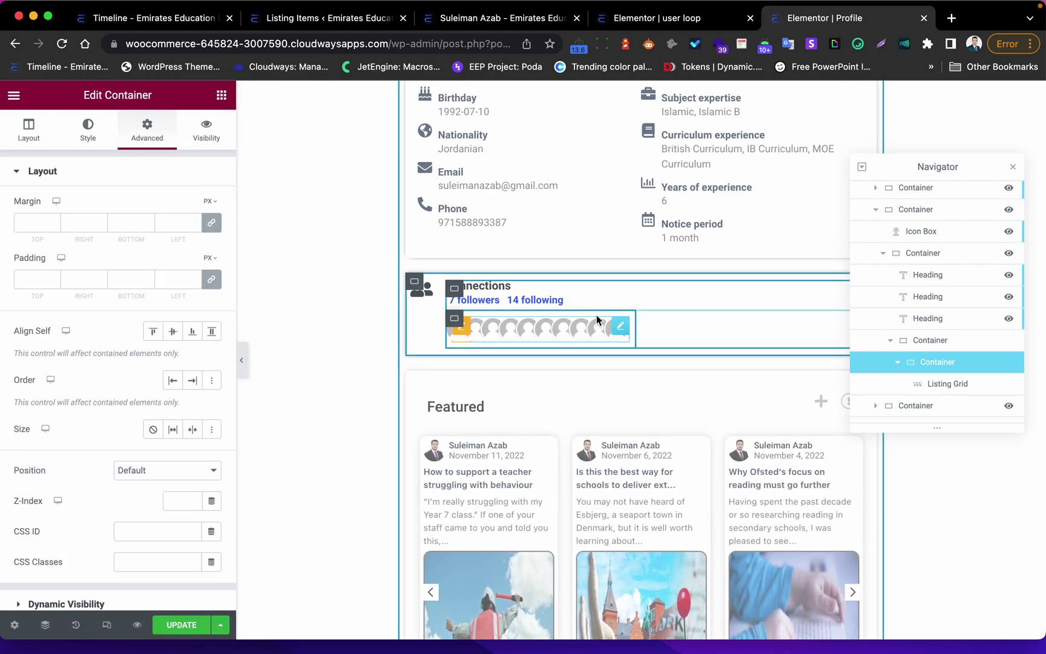
{"action": "left_click", "coordinate": [211, 279]}
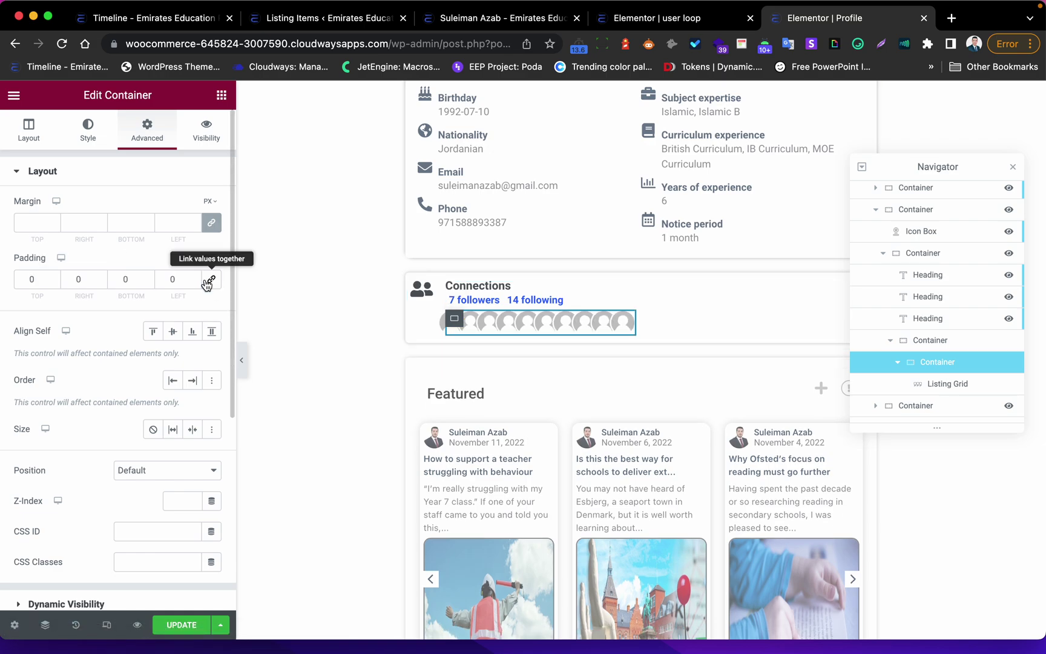
{"action": "left_click", "coordinate": [243, 370]}
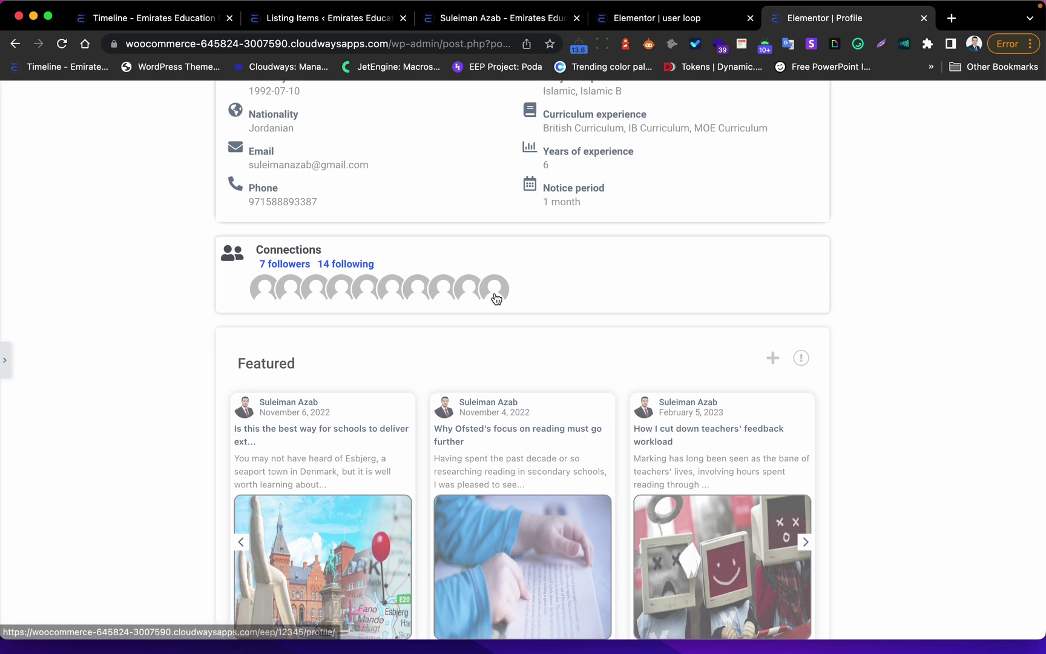
{"action": "left_click", "coordinate": [4, 369]}
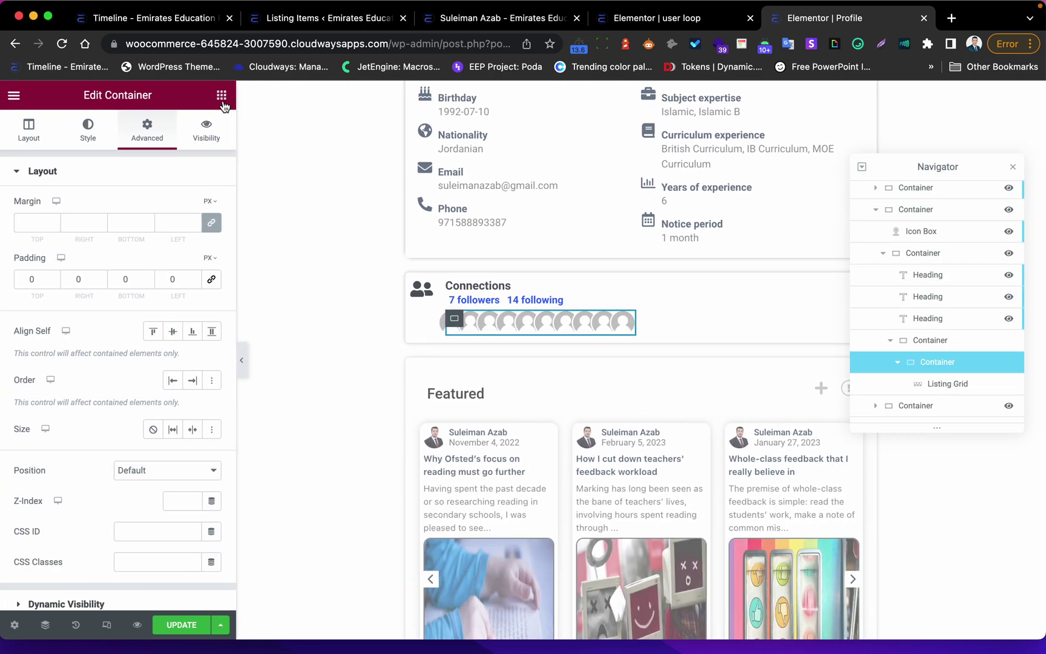
Step: Add an Icon widget to the nested container and place it after the Listing Grid
{"action": "left_click", "coordinate": [222, 102]}
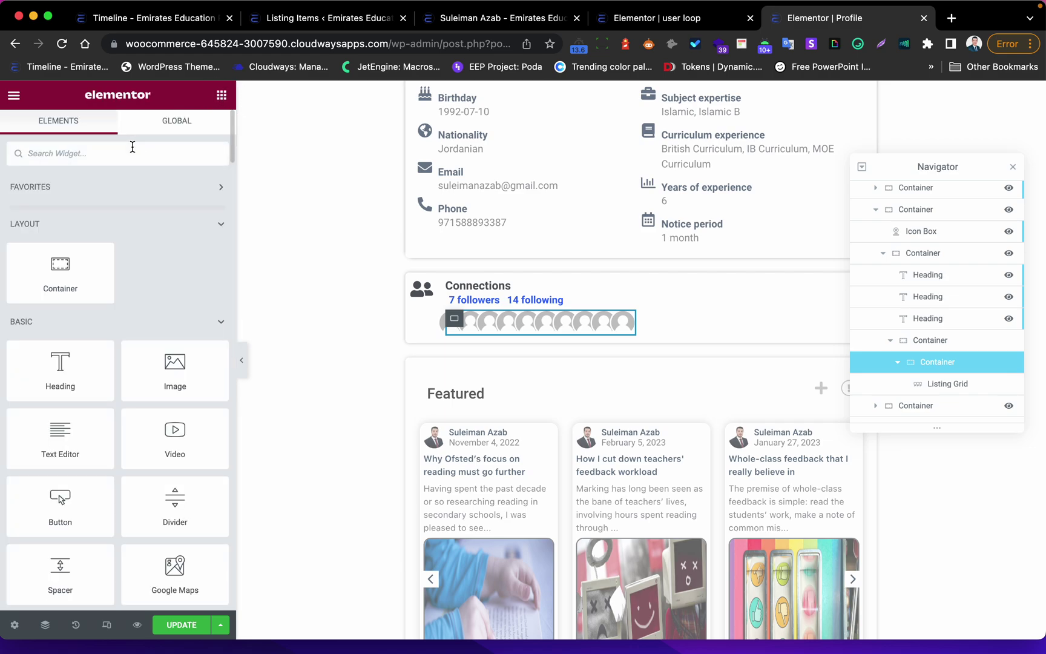
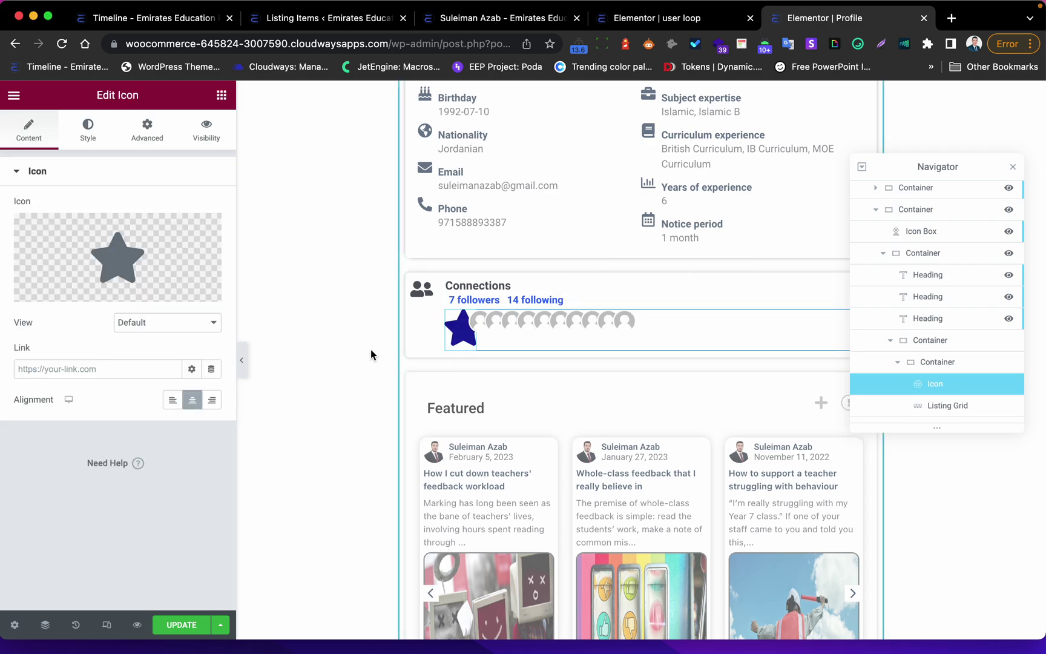
{"action": "scroll", "coordinate": [917, 377], "scroll_direction": "down", "scroll_amount": 2}
{"action": "left_click_drag", "start_coordinate": [918, 340], "coordinate": [910, 370]}
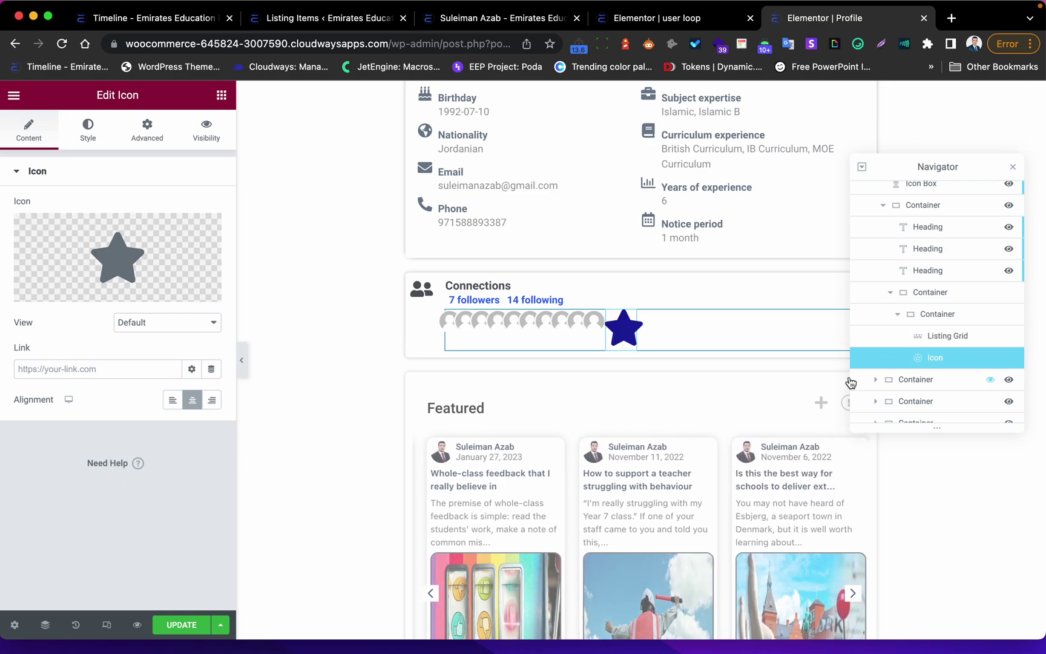
{"action": "mouse_move", "coordinate": [119, 225]}
{"action": "left_click", "coordinate": [120, 248]}
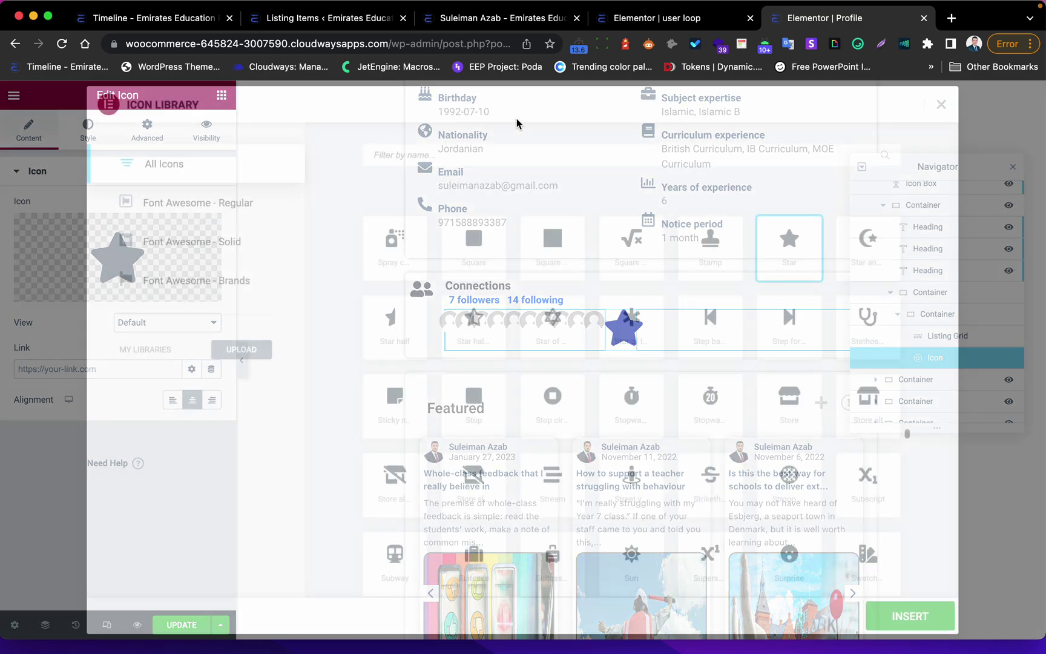
{"action": "type", "text": "ell"}
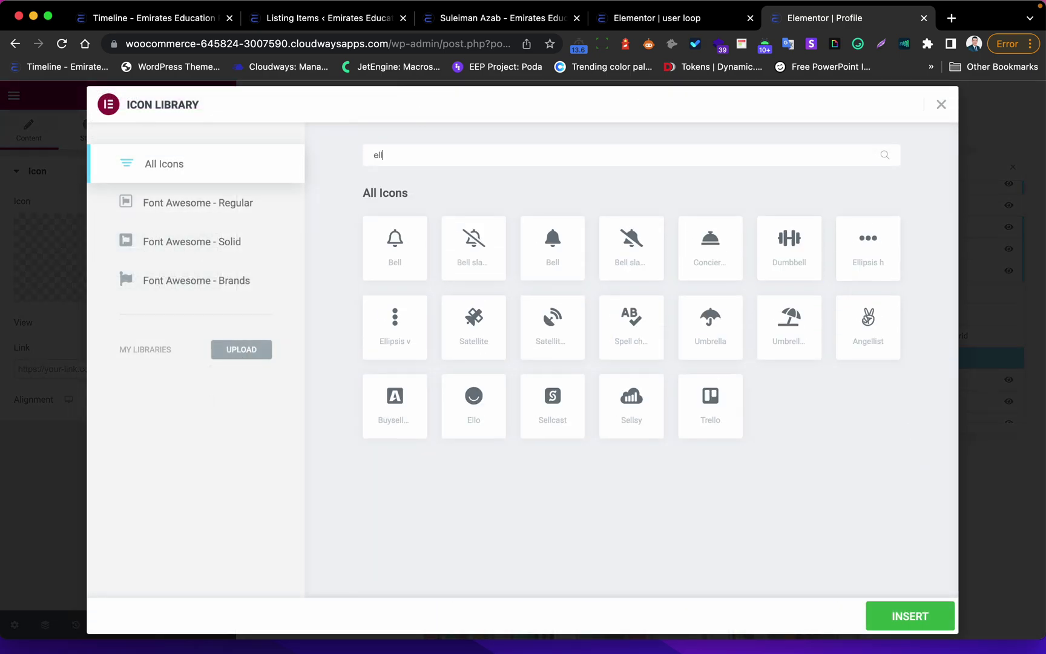
{"action": "left_click", "coordinate": [875, 259]}
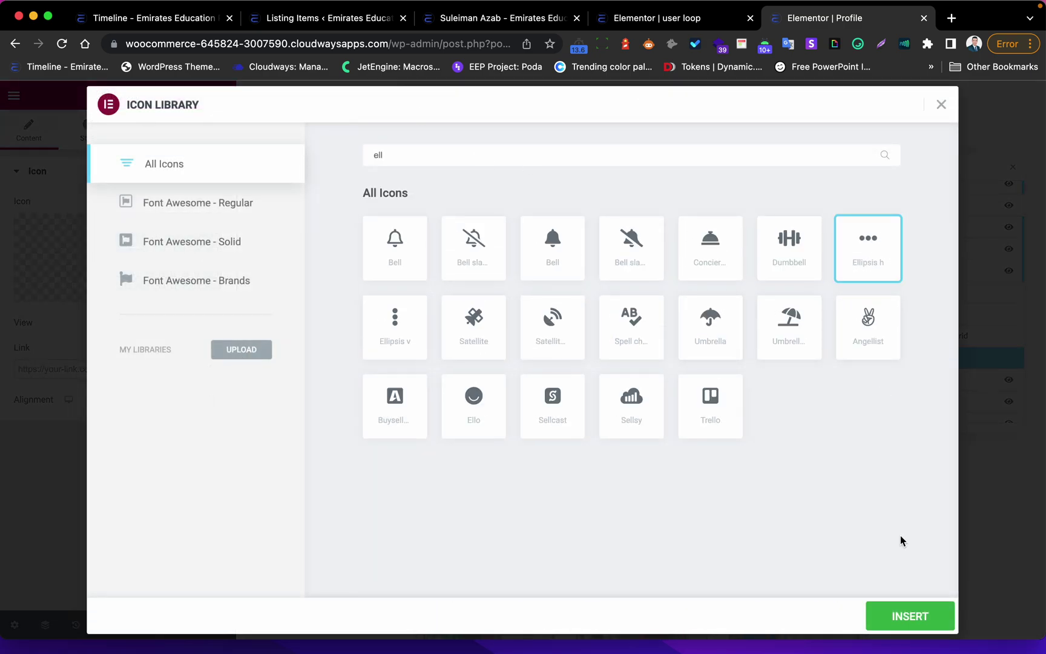
{"action": "left_click", "coordinate": [900, 640]}
Step: Replace the star with the Ellipsis h icon from the icon library and set the icon's view to Stacked
{"action": "left_click", "coordinate": [208, 219]}
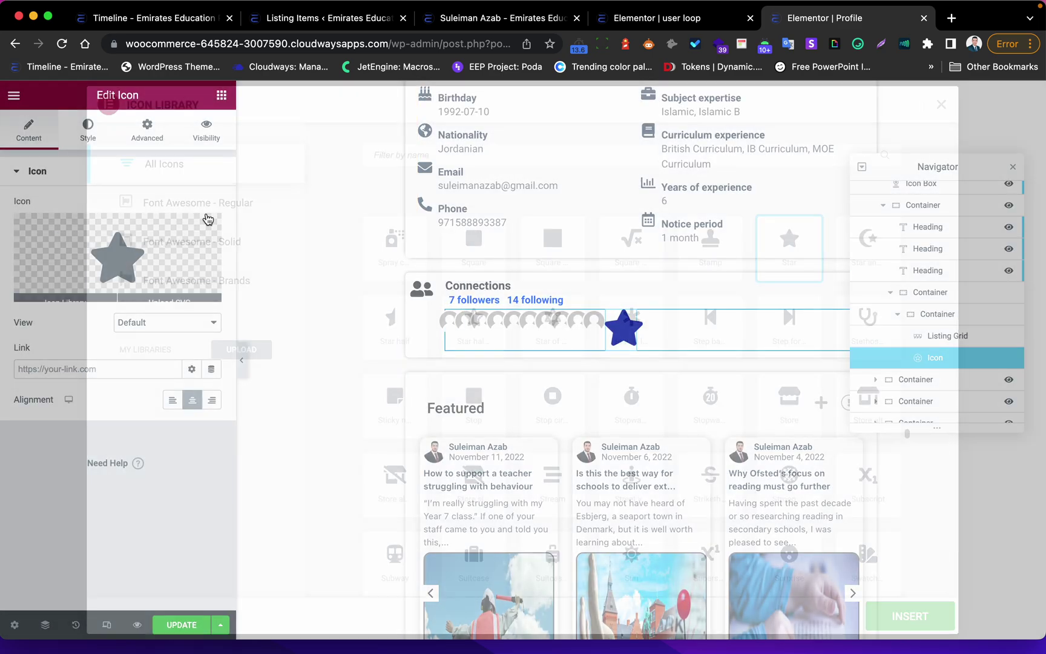
{"action": "left_click", "coordinate": [562, 155]}
{"action": "type", "text": "ell"}
{"action": "left_click", "coordinate": [875, 259]}
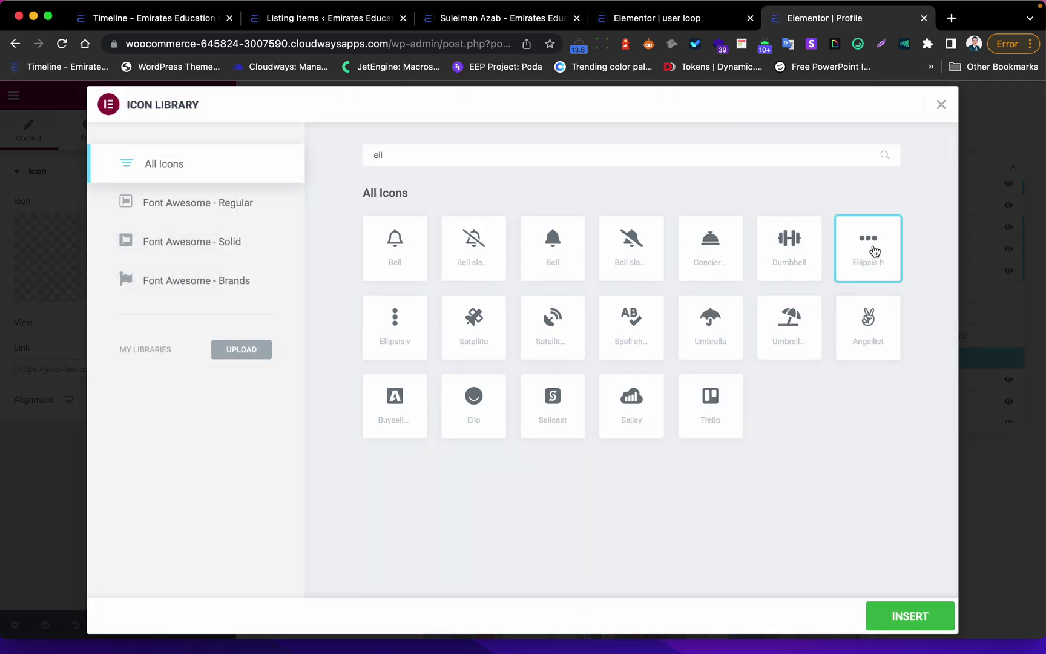
{"action": "left_click", "coordinate": [900, 617]}
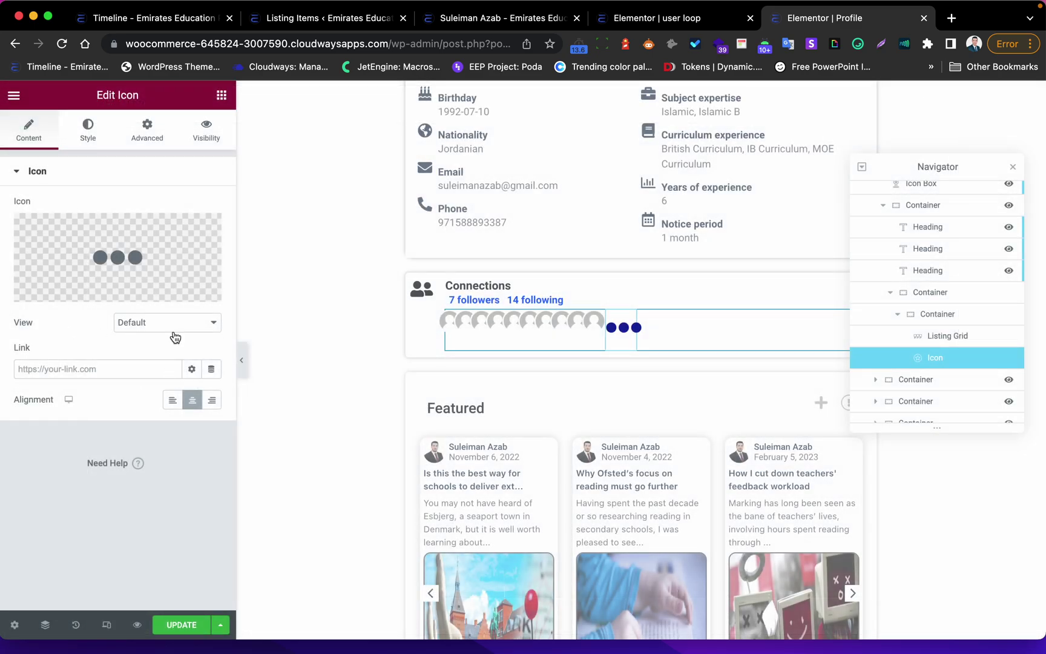
{"action": "left_click", "coordinate": [175, 326]}
{"action": "left_click", "coordinate": [173, 340]}
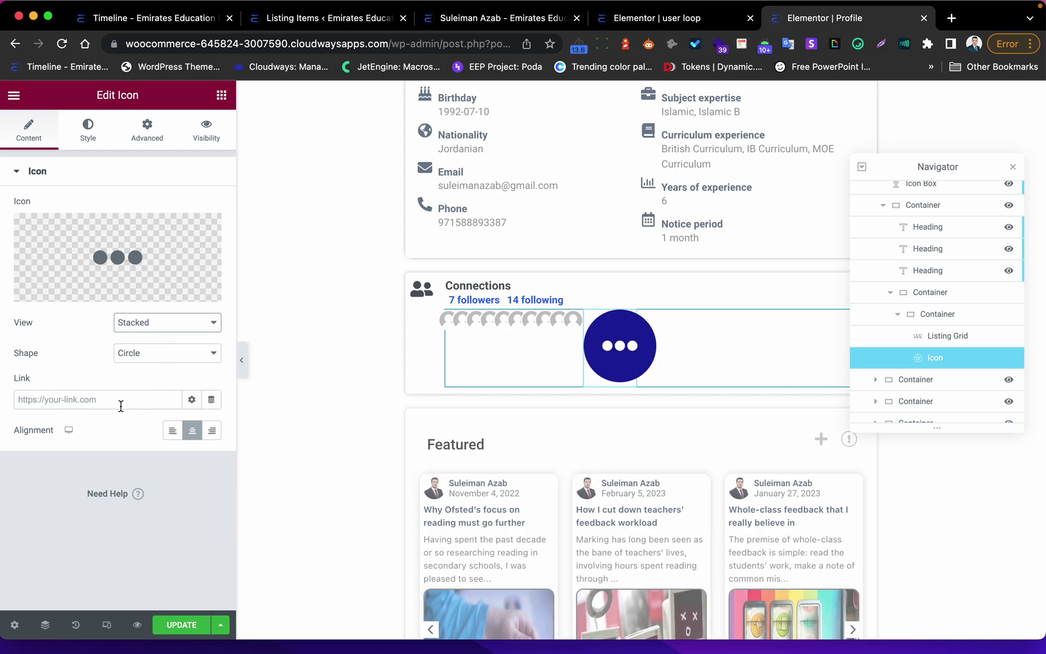
Step: Link the ellipsis icon to the dynamic Profile Page URL of the followers page under Single User Page
{"action": "left_click", "coordinate": [211, 399]}
{"action": "scroll", "coordinate": [163, 478], "scroll_direction": "down", "scroll_amount": 15}
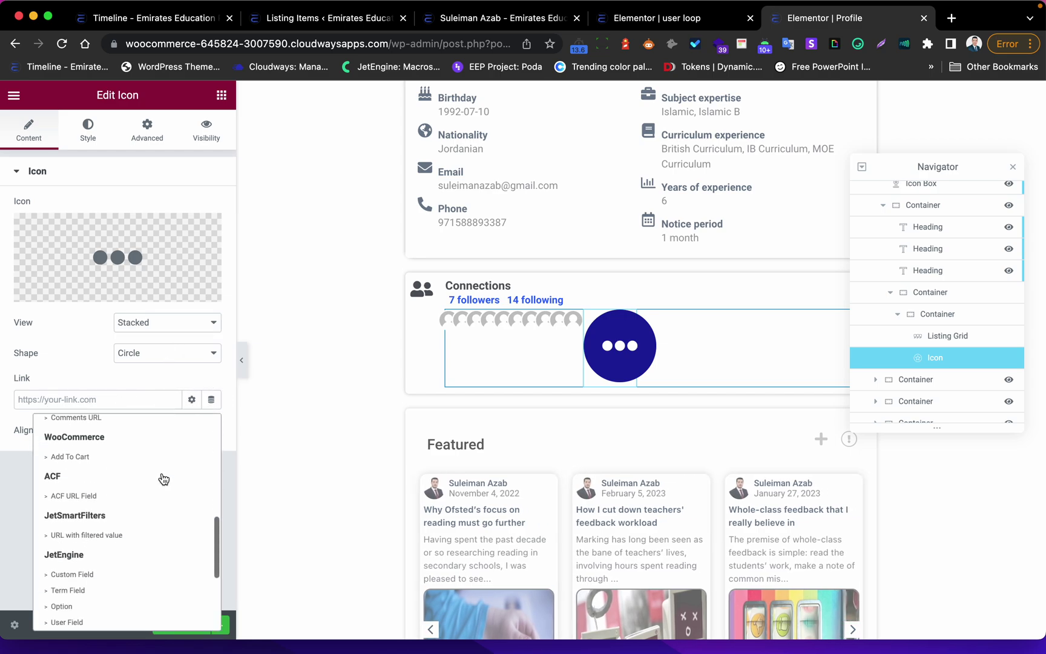
{"action": "left_click", "coordinate": [127, 499]}
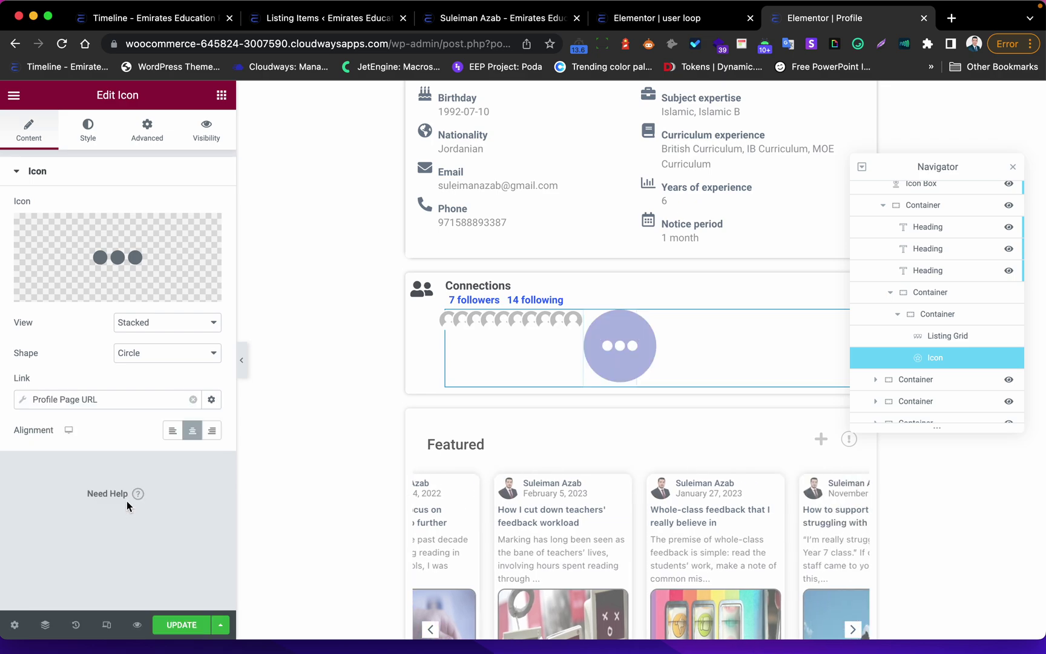
{"action": "left_click", "coordinate": [77, 401]}
{"action": "left_click", "coordinate": [165, 478]}
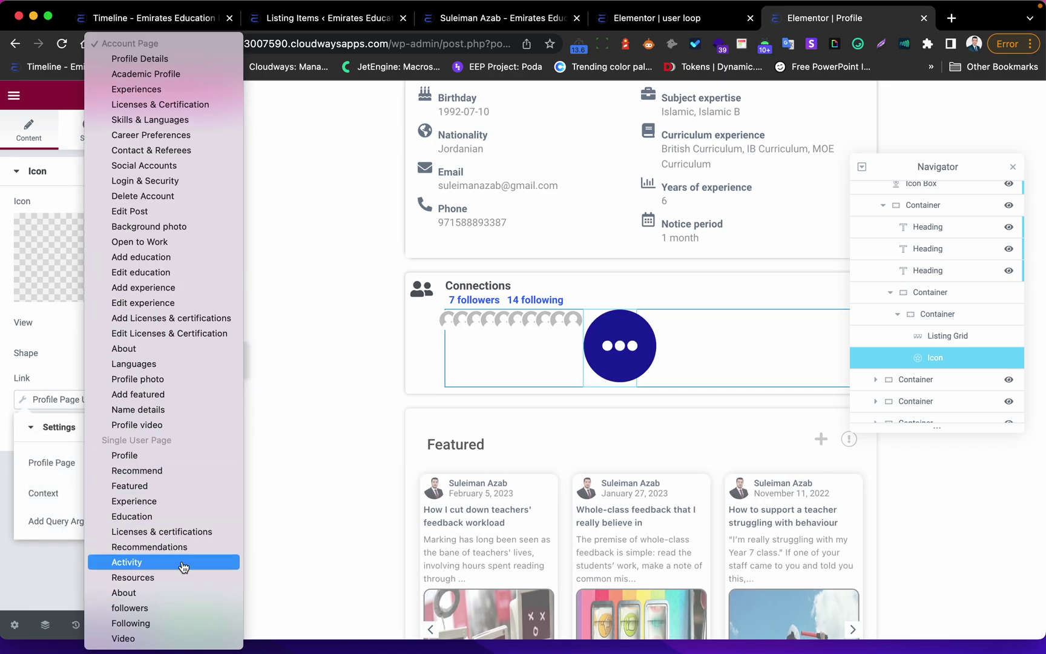
{"action": "left_click", "coordinate": [178, 607]}
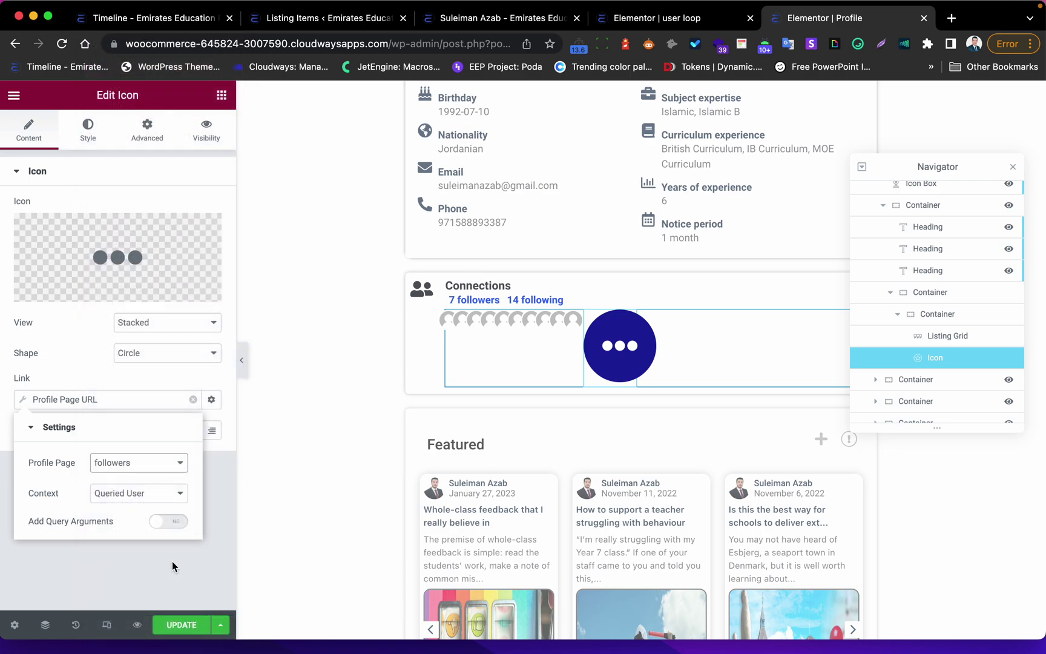
{"action": "left_click", "coordinate": [120, 388]}
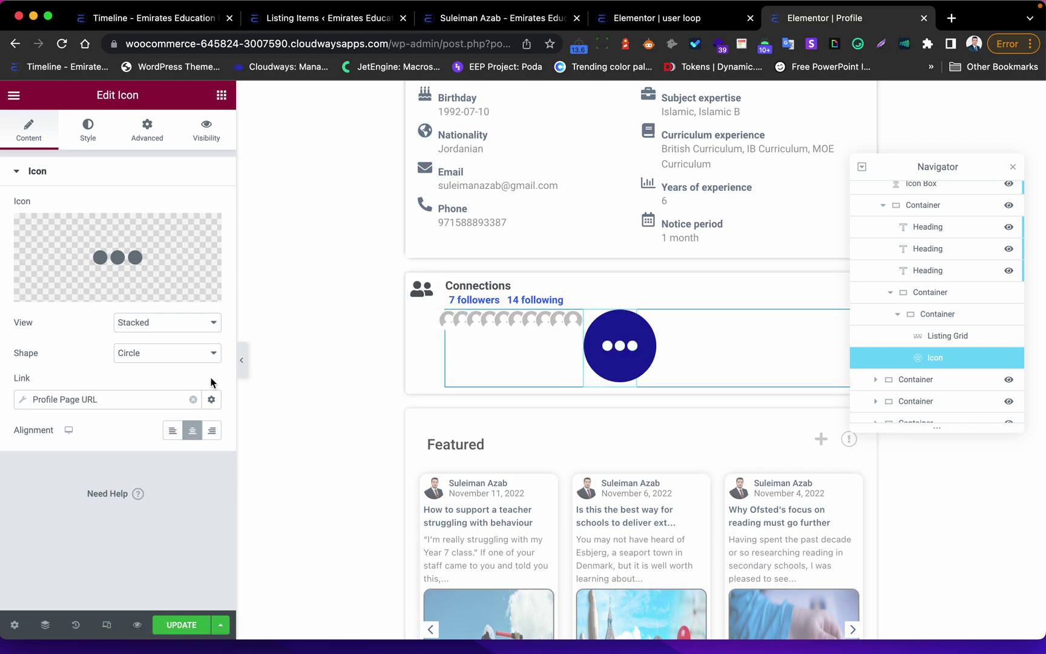
Step: Close the Navigator, then set the icon's primary color to a light grey global color and its secondary color to the global Text color
{"action": "left_click", "coordinate": [1014, 168]}
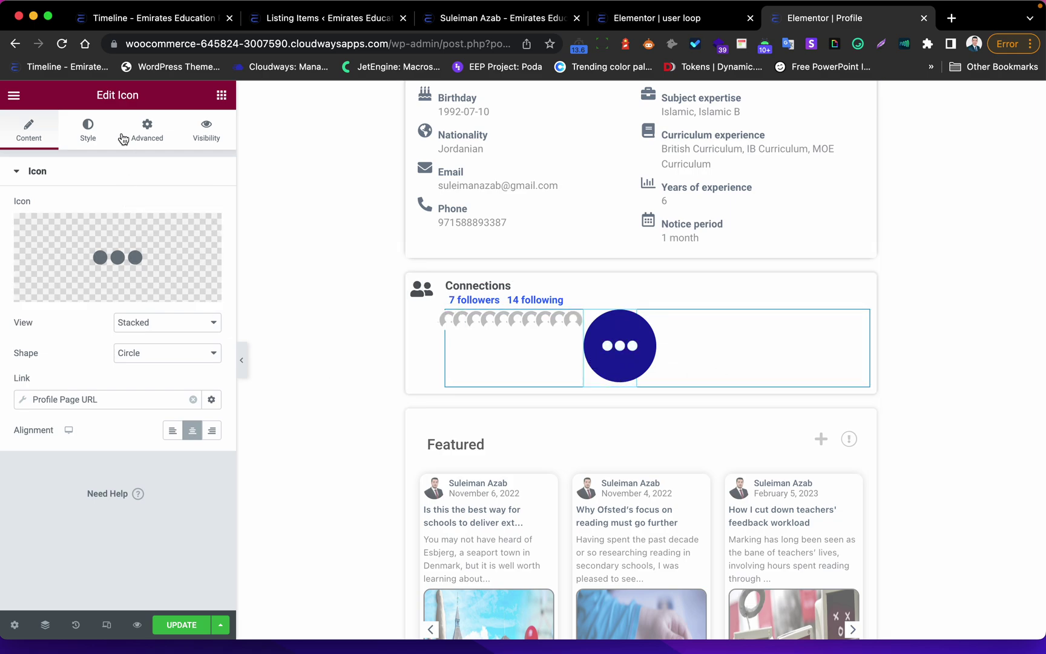
{"action": "left_click", "coordinate": [88, 130]}
{"action": "left_click", "coordinate": [191, 237]}
{"action": "scroll", "coordinate": [85, 423], "scroll_direction": "down", "scroll_amount": 1}
{"action": "left_click", "coordinate": [84, 415]}
{"action": "left_click", "coordinate": [192, 267]}
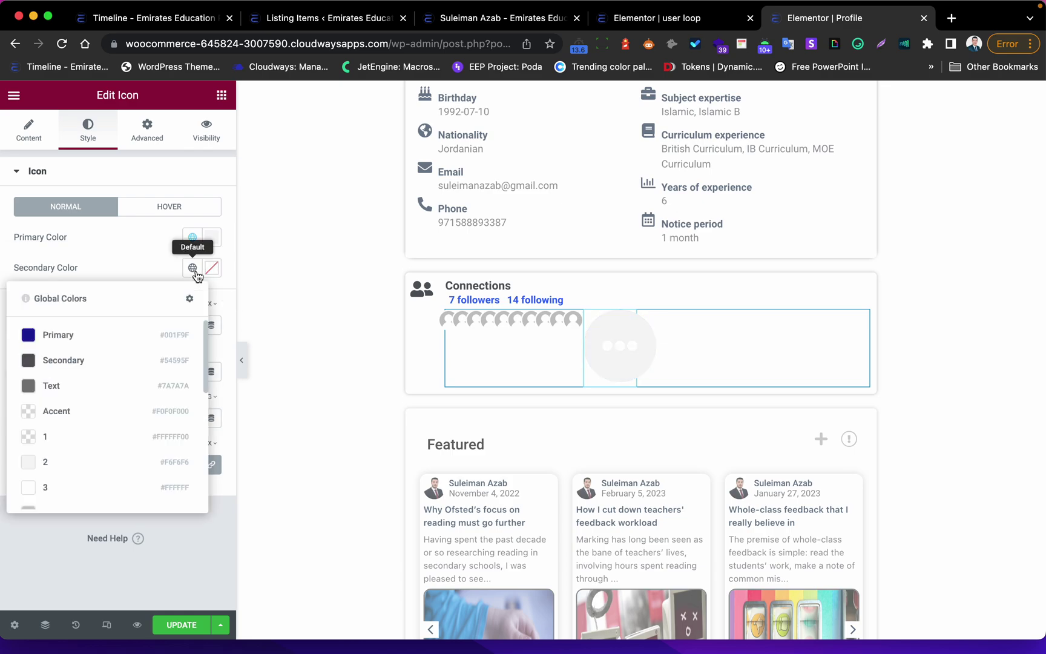
{"action": "left_click", "coordinate": [148, 362]}
{"action": "left_click", "coordinate": [191, 267]}
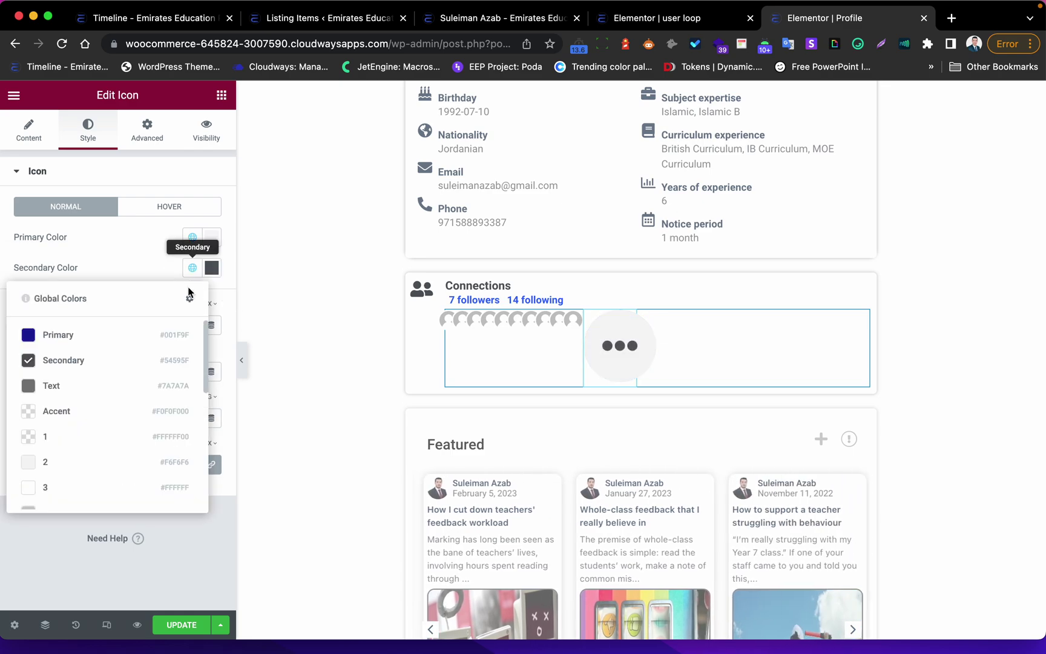
{"action": "left_click", "coordinate": [91, 385]}
Step: Set the ellipsis icon's size to 12 px and its padding to 14
{"action": "left_click", "coordinate": [168, 325]}
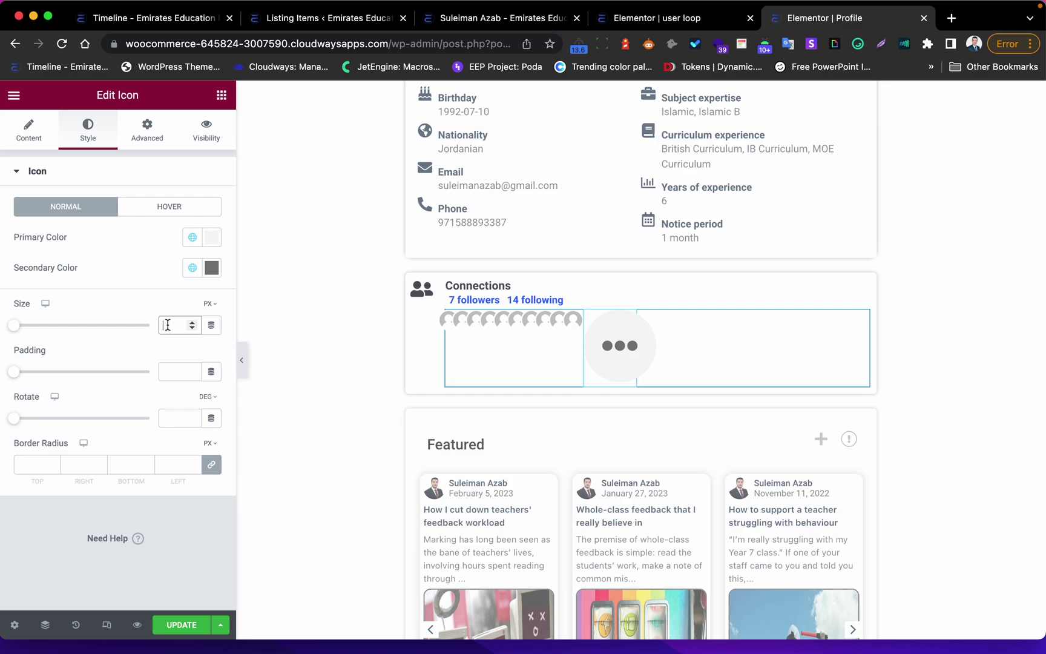
{"action": "type", "text": "12"}
{"action": "left_click", "coordinate": [176, 372]}
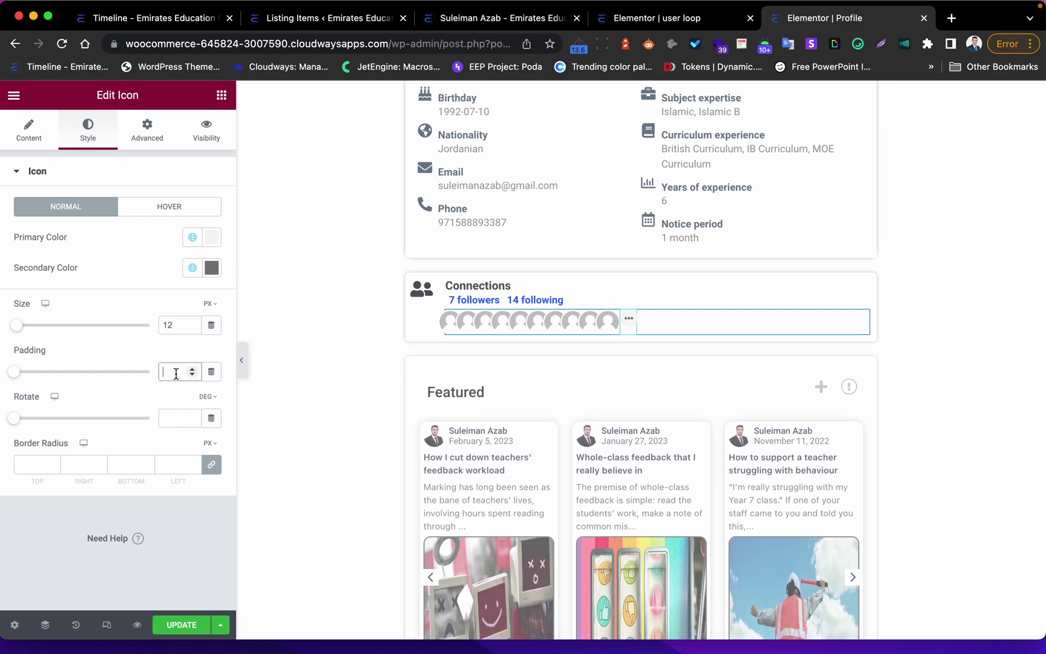
{"action": "type", "text": "14"}
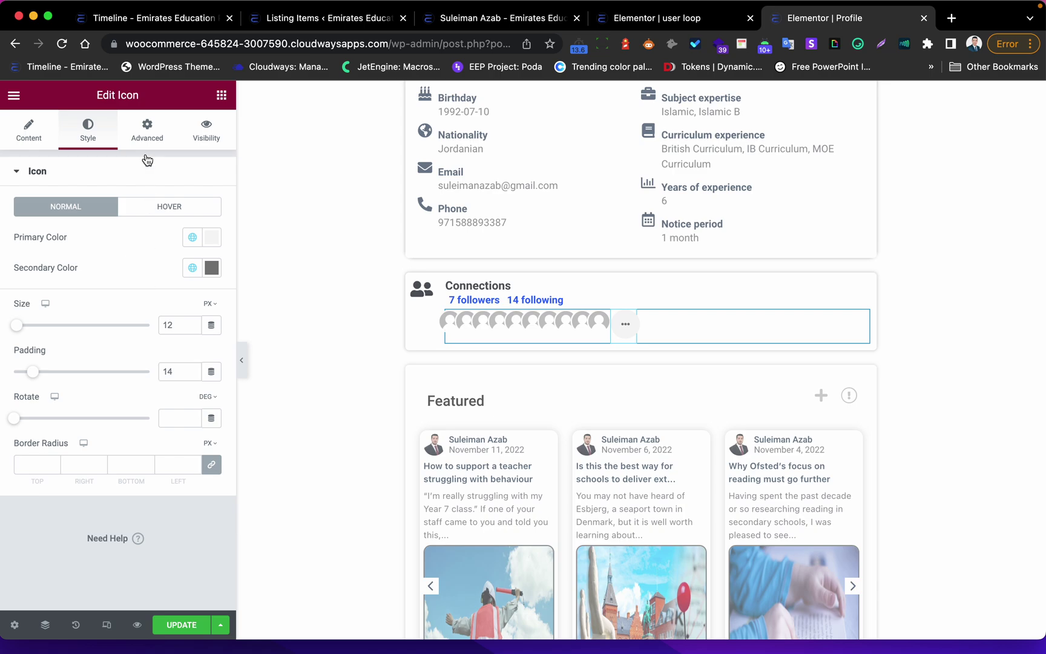
Step: Unlink the ellipsis icon's margins, set only the left margin to -10 px, and preview the row at full width
{"action": "left_click", "coordinate": [147, 136]}
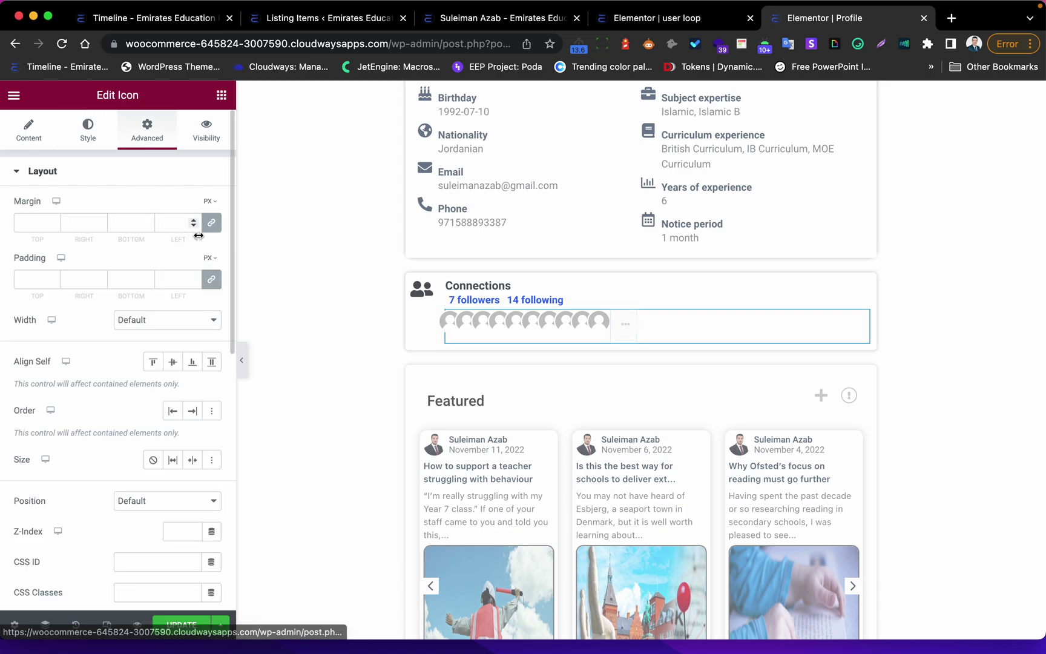
{"action": "left_click", "coordinate": [211, 222]}
{"action": "left_click", "coordinate": [147, 224]}
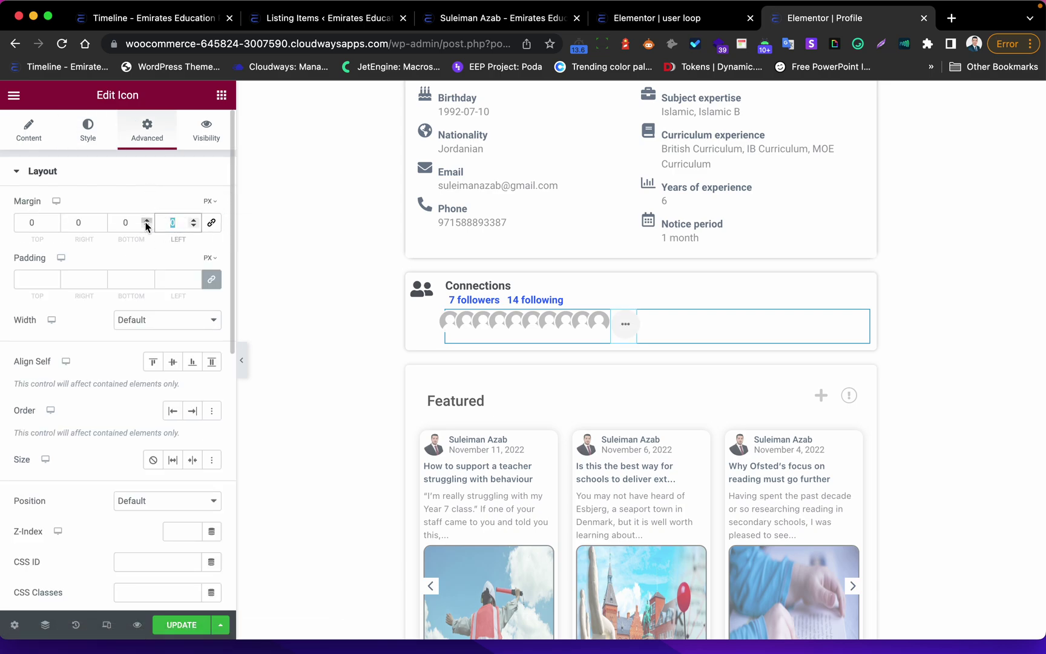
{"action": "type", "text": "-10"}
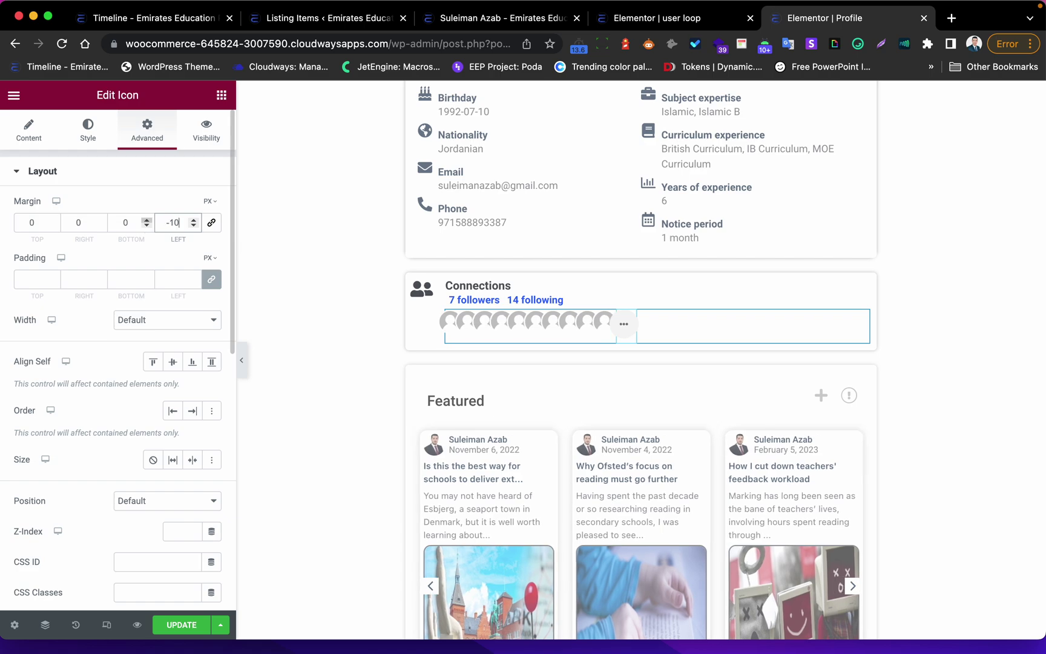
{"action": "left_click", "coordinate": [96, 133]}
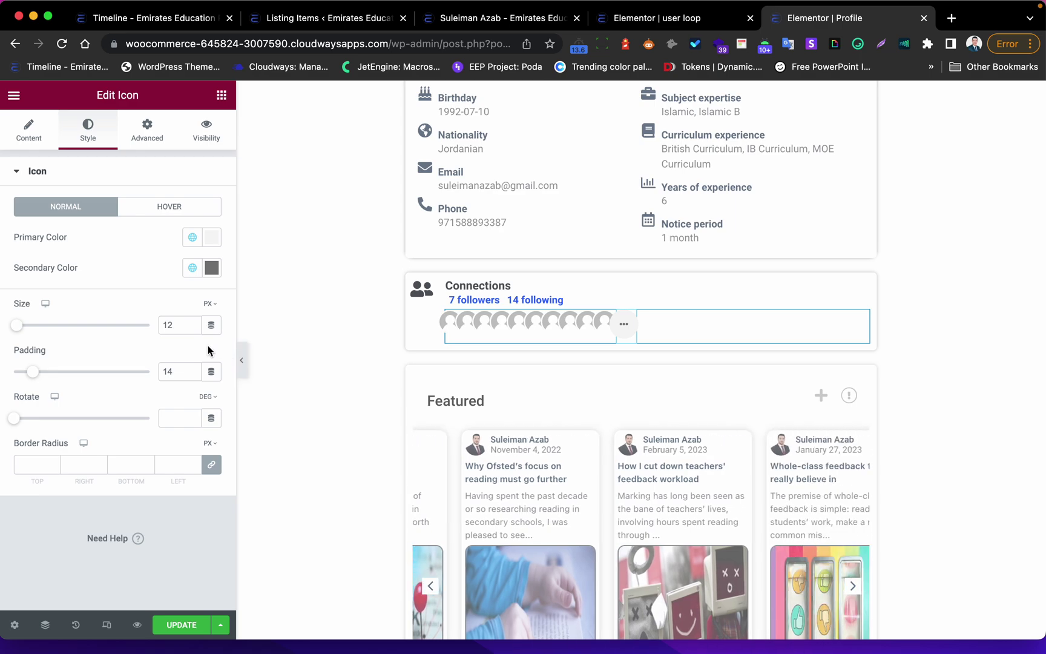
{"action": "left_click", "coordinate": [241, 363]}
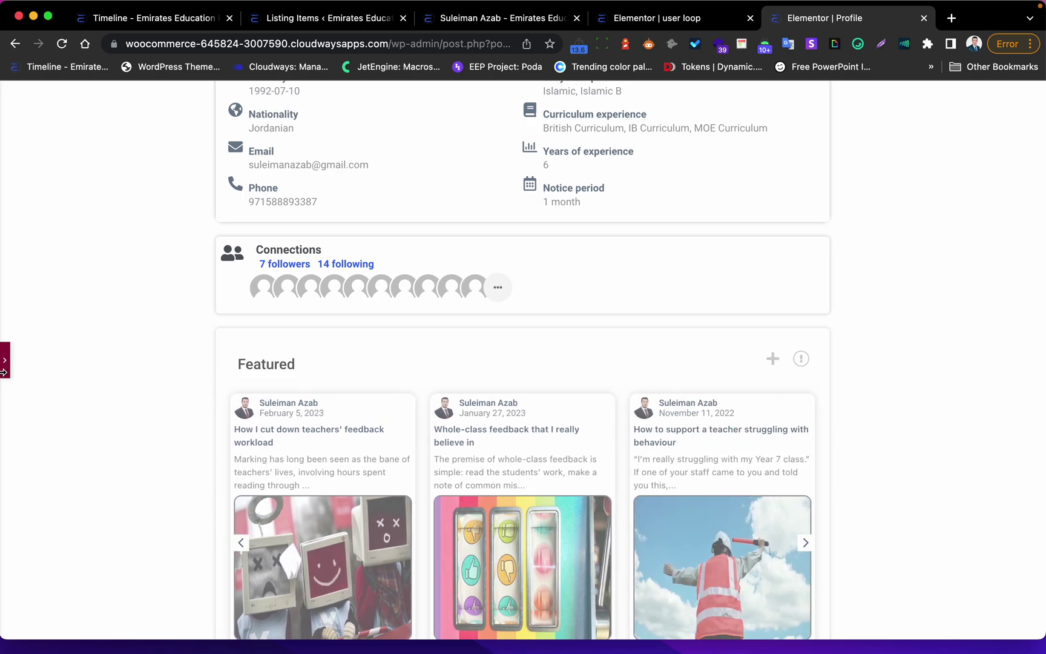
{"action": "left_click", "coordinate": [4, 363]}
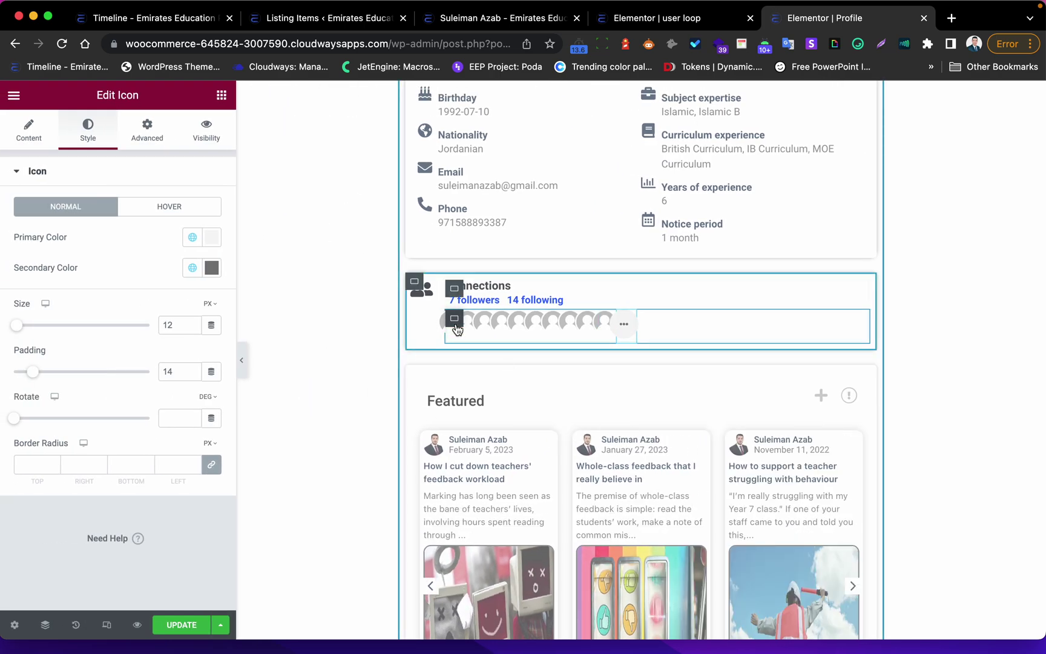
Step: Try aligning the nested container's items to Center and preview the avatar row at full width
{"action": "left_click", "coordinate": [453, 319]}
{"action": "left_click", "coordinate": [28, 129]}
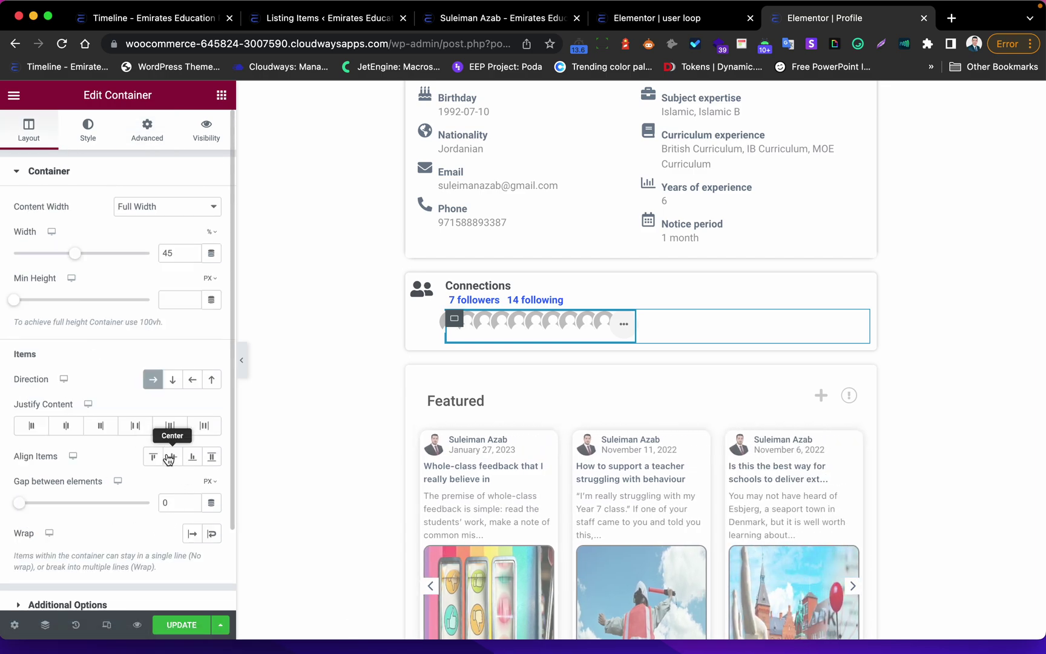
{"action": "left_click", "coordinate": [174, 458]}
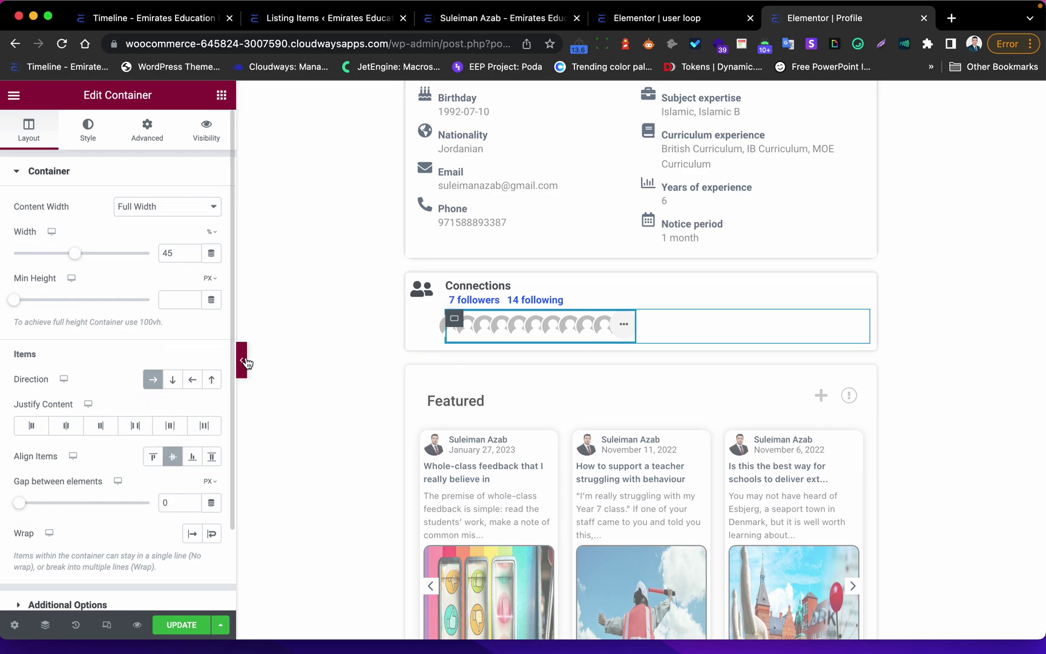
{"action": "left_click", "coordinate": [176, 458]}
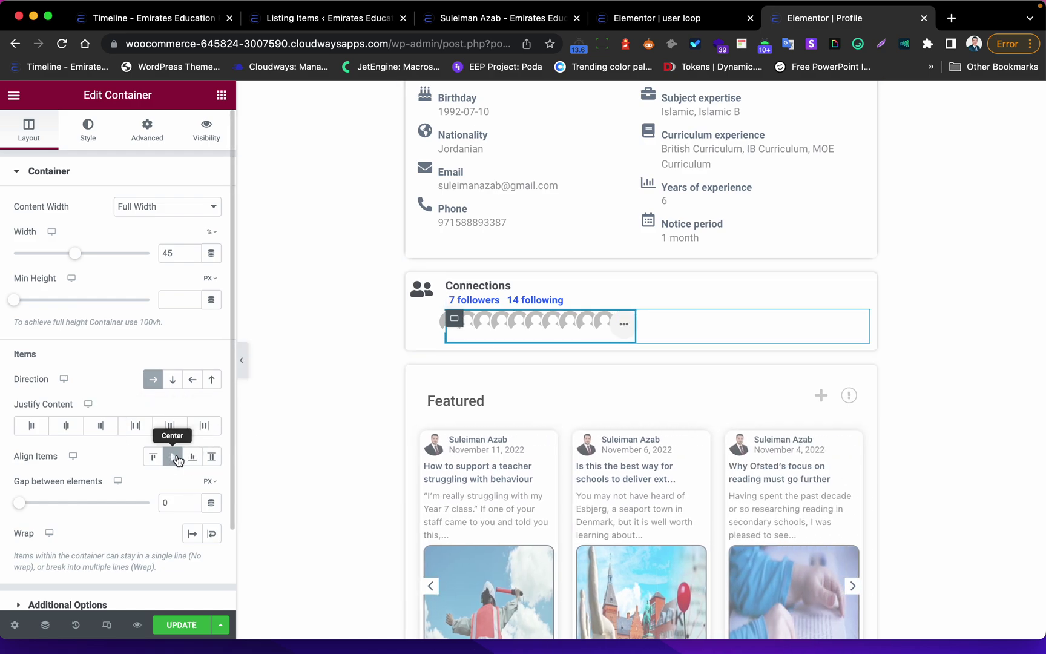
{"action": "left_click", "coordinate": [242, 362]}
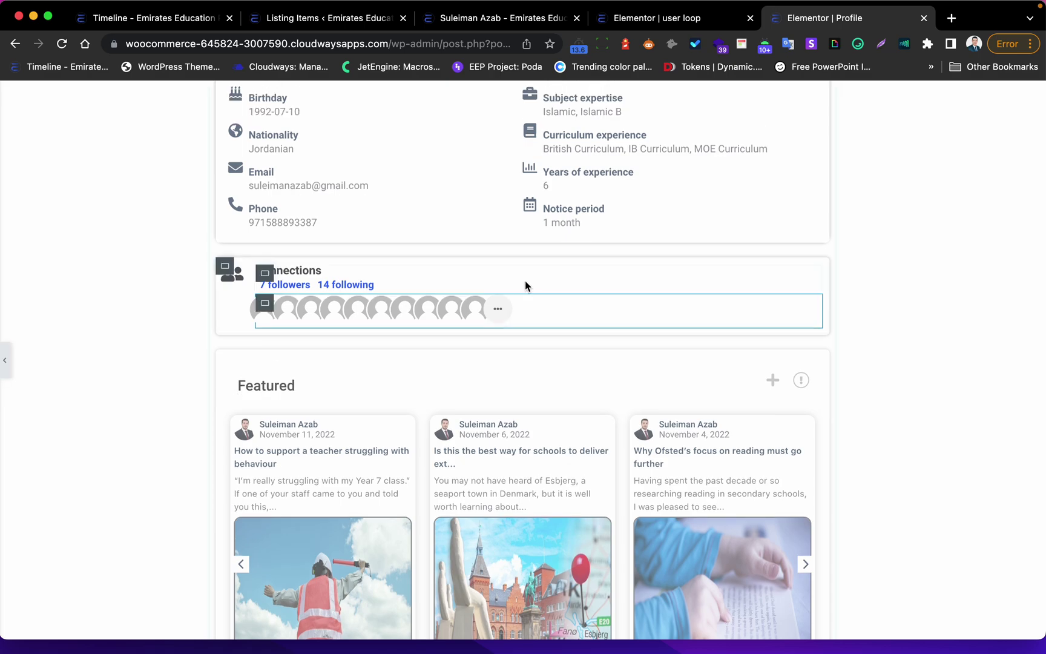
{"action": "left_click", "coordinate": [524, 289]}
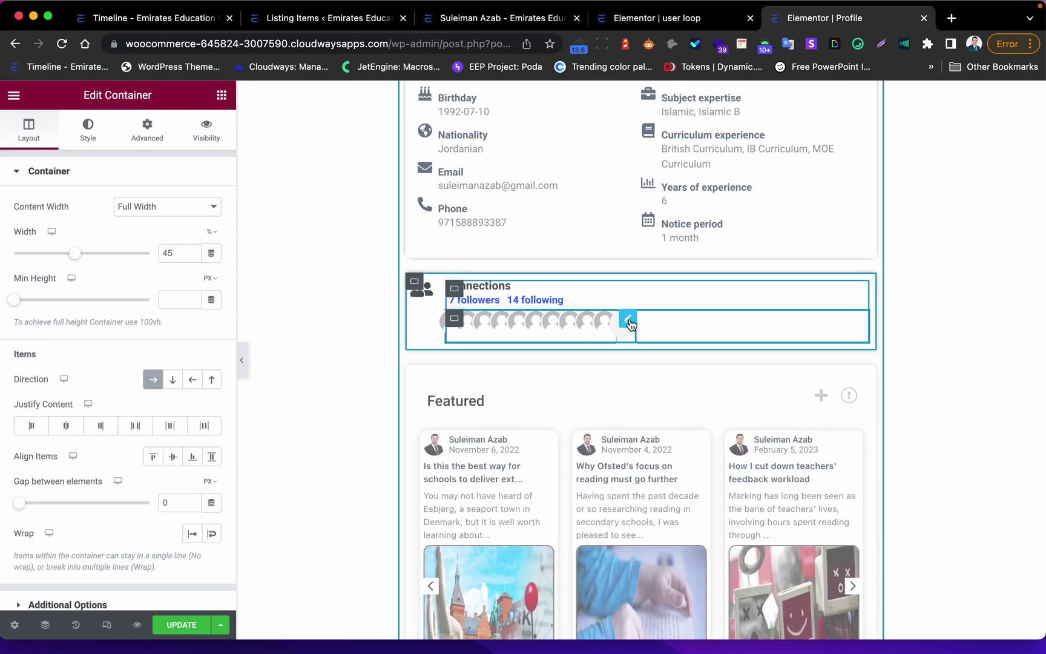
Step: Enable the JetTricks tooltip on the ellipsis icon and set its description to "View all"
{"action": "left_click", "coordinate": [524, 326]}
{"action": "left_click", "coordinate": [146, 139]}
{"action": "scroll", "coordinate": [121, 281], "scroll_direction": "down", "scroll_amount": 10}
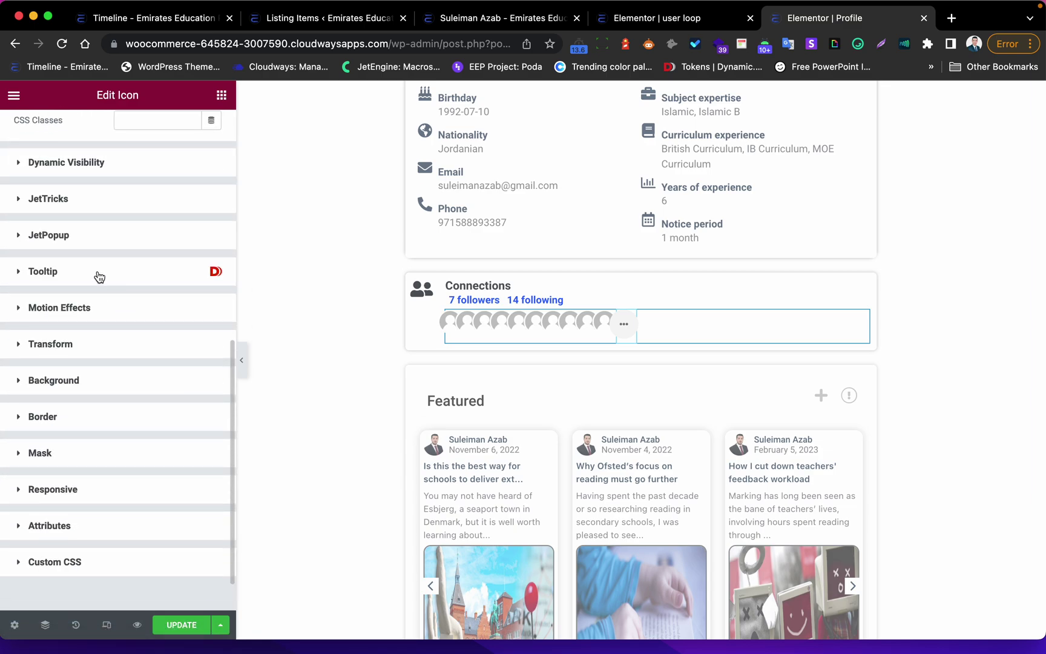
{"action": "left_click", "coordinate": [97, 278]}
{"action": "left_click", "coordinate": [106, 278]}
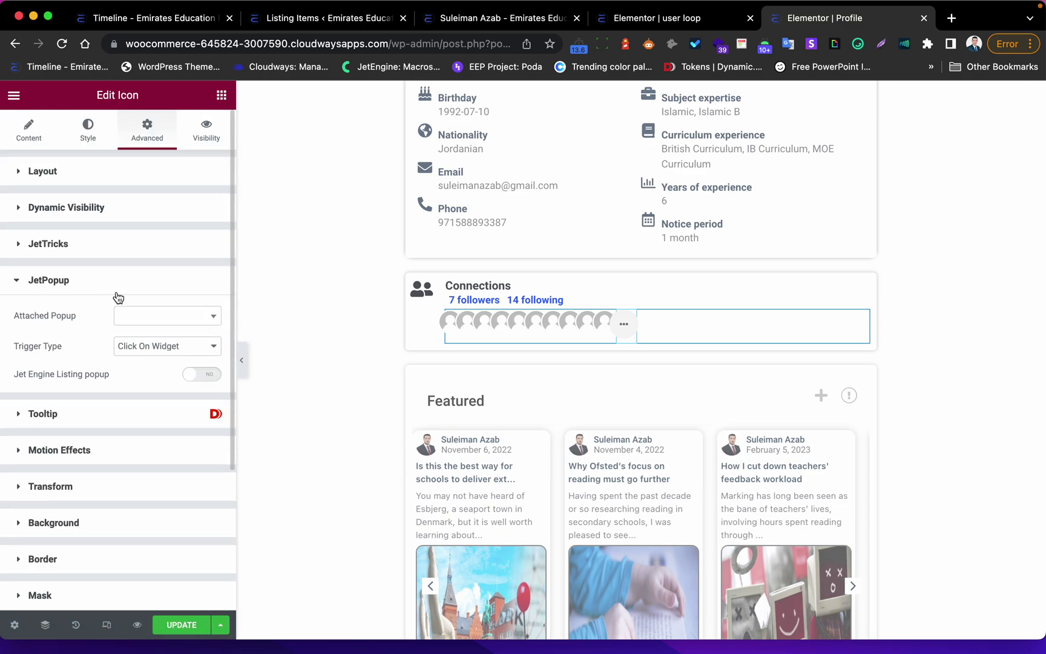
{"action": "left_click", "coordinate": [121, 248]}
{"action": "left_click", "coordinate": [202, 418]}
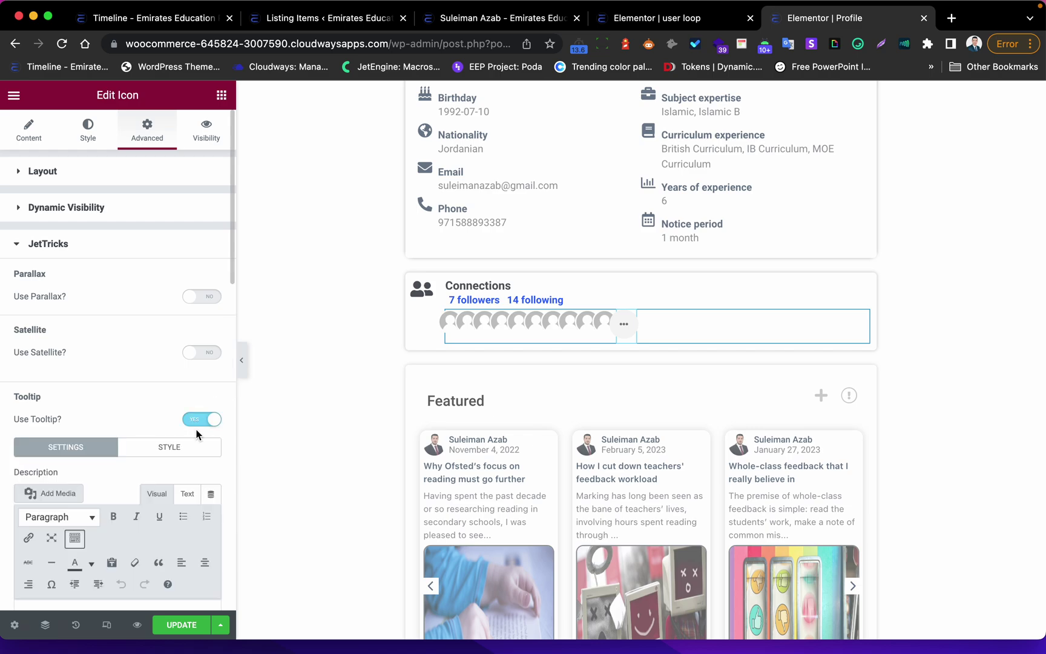
{"action": "scroll", "coordinate": [194, 435], "scroll_direction": "down", "scroll_amount": 3}
{"action": "left_click_drag", "start_coordinate": [121, 469], "coordinate": [3, 459]}
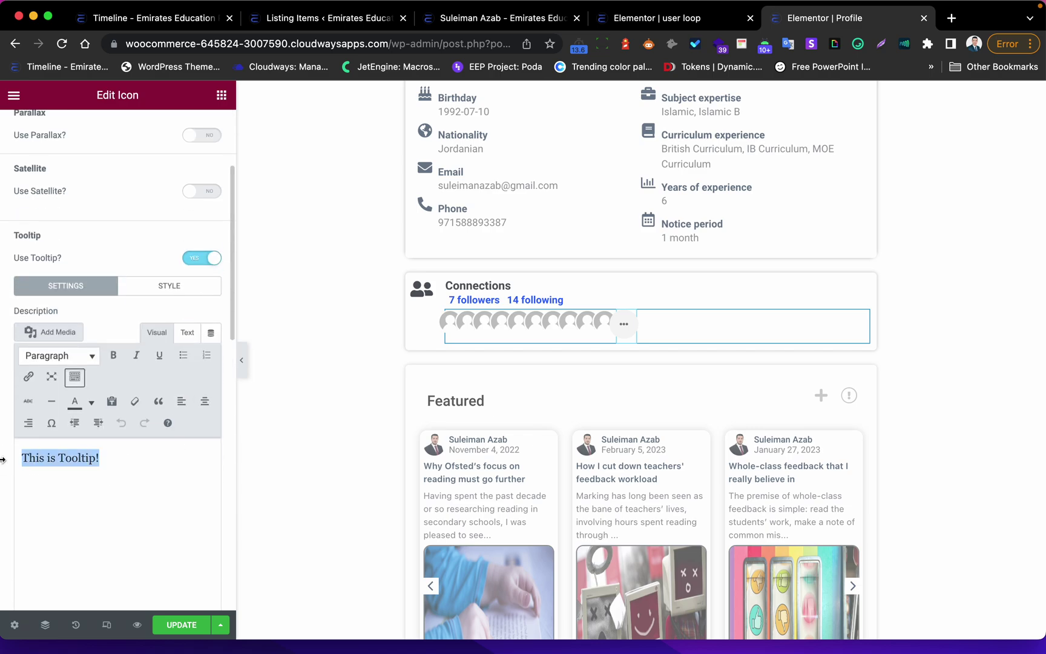
{"action": "type", "text": "View all"}
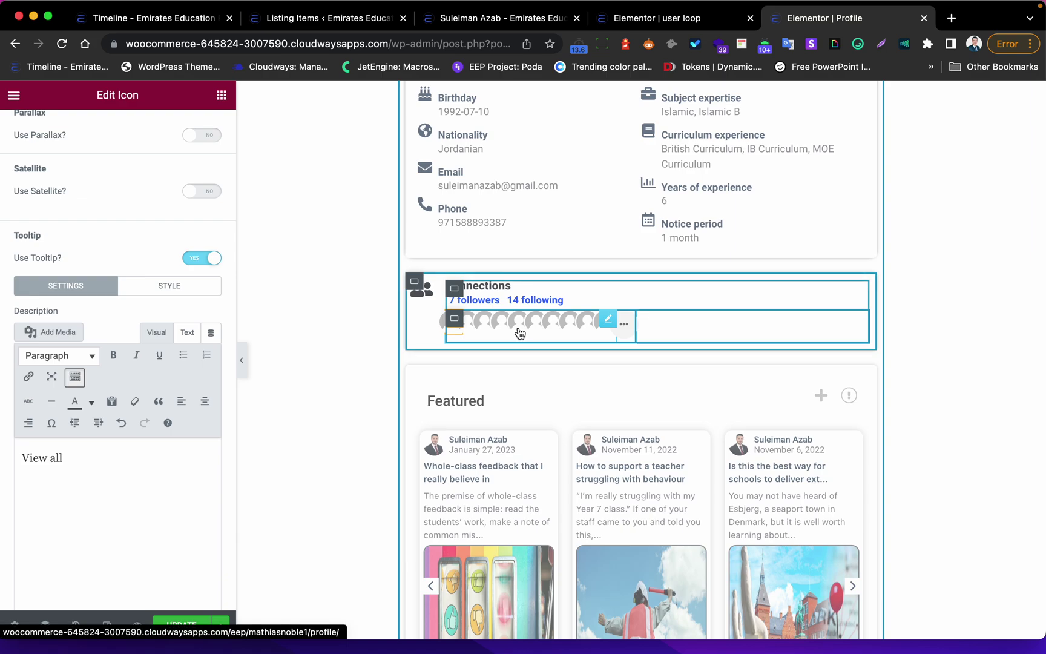
{"action": "scroll", "coordinate": [152, 239], "scroll_direction": "up", "scroll_amount": 5}
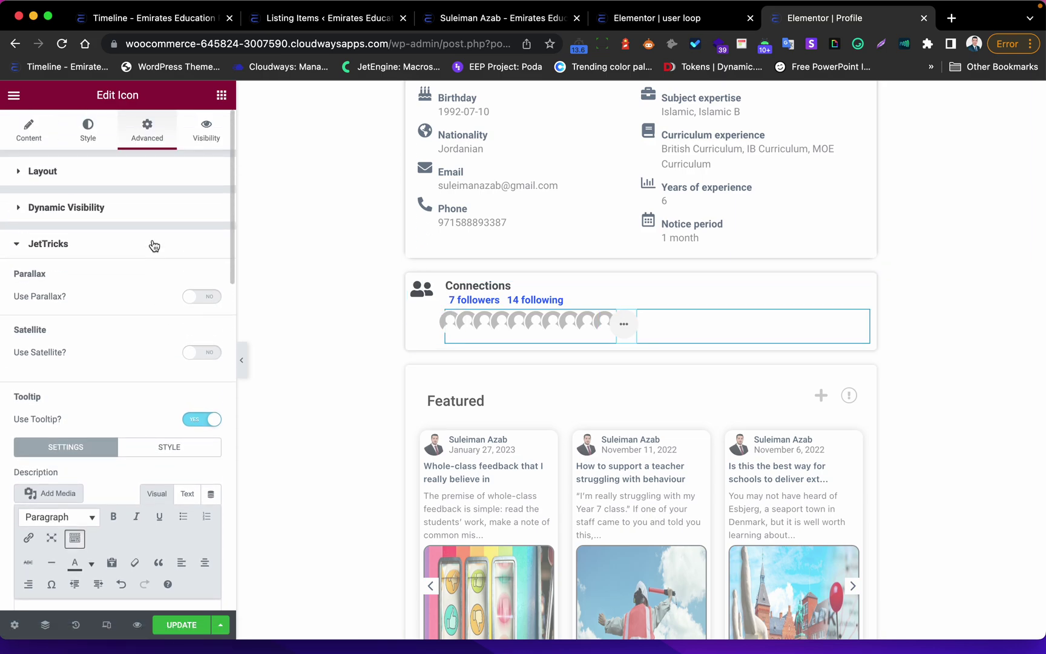
Step: Enable the custom query for the avatar listing grid and select the "Profile -followers" query as its source
{"action": "left_click", "coordinate": [110, 215]}
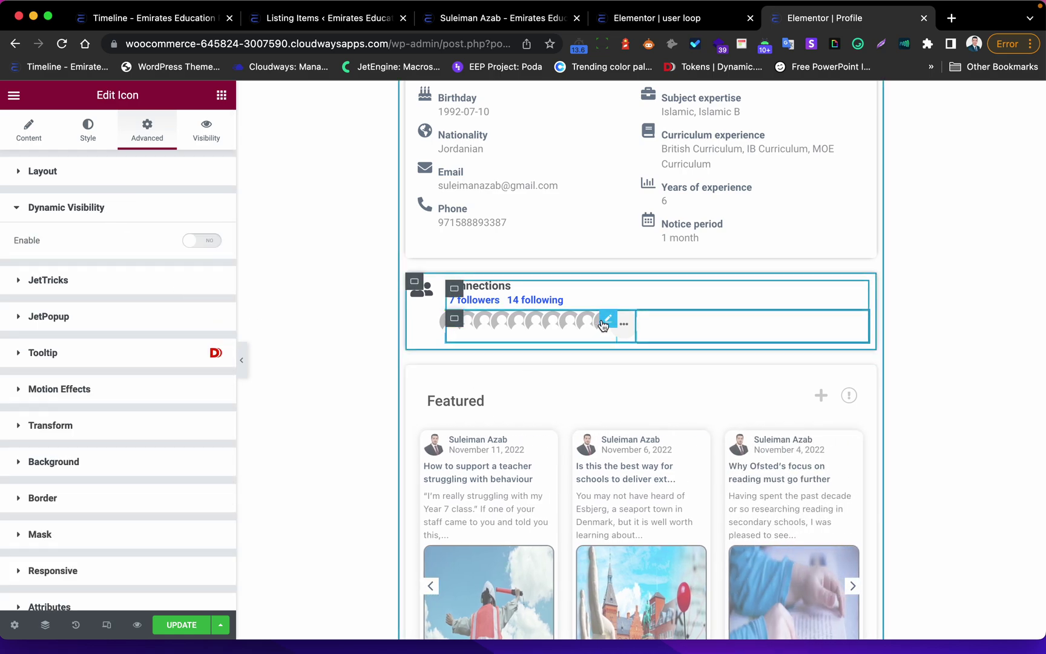
{"action": "left_click", "coordinate": [606, 321]}
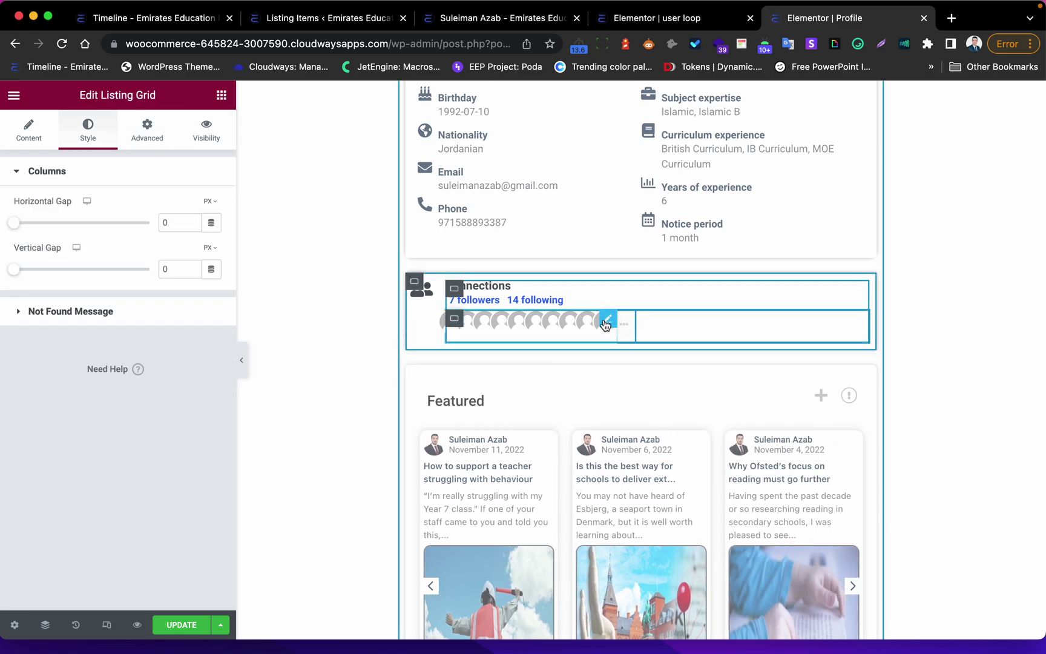
{"action": "left_click", "coordinate": [31, 134]}
{"action": "scroll", "coordinate": [65, 349], "scroll_direction": "down", "scroll_amount": 10}
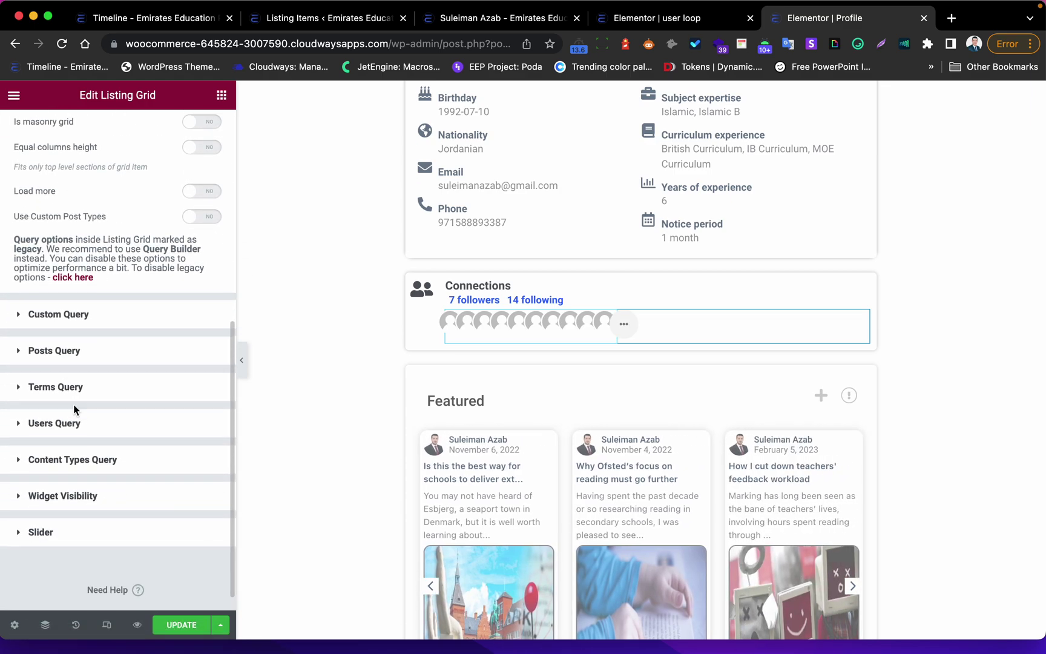
{"action": "left_click", "coordinate": [96, 319]}
{"action": "left_click", "coordinate": [197, 241]}
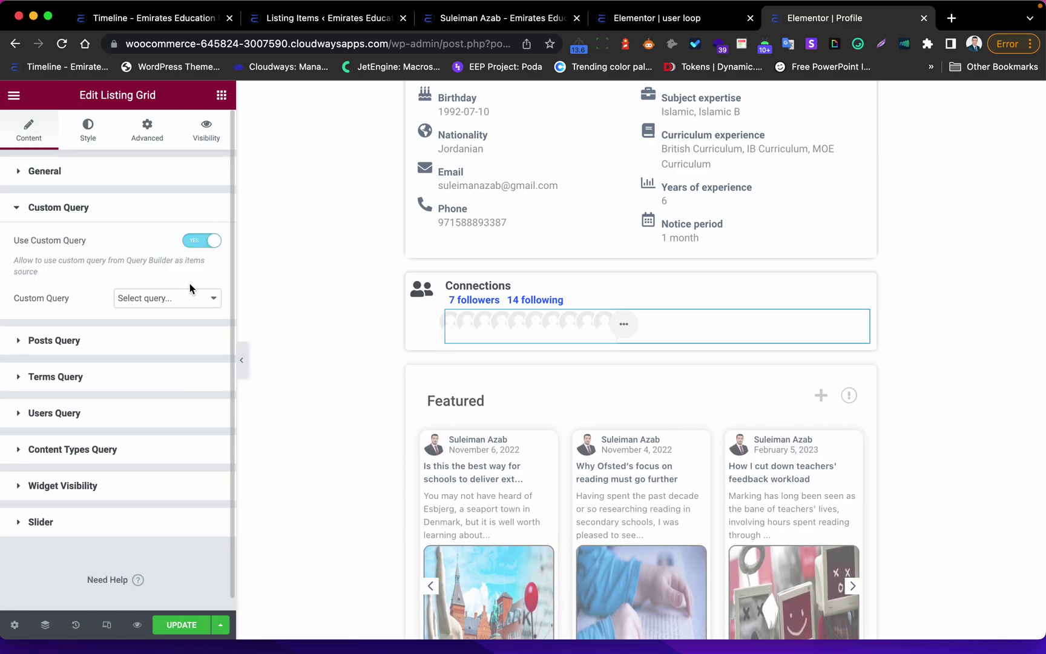
{"action": "left_click", "coordinate": [182, 298]}
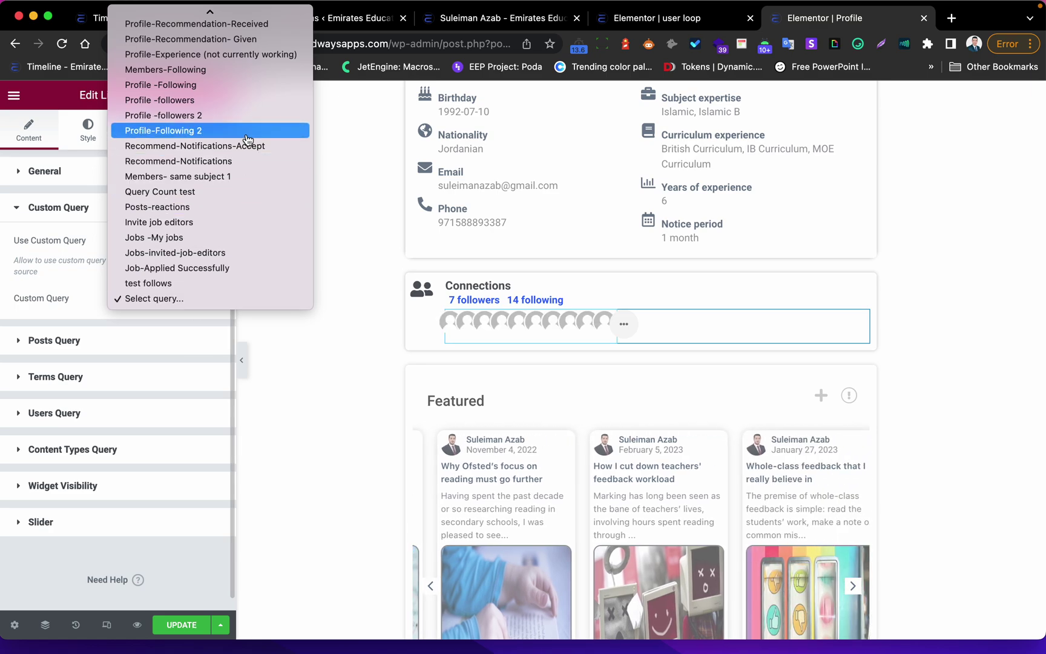
{"action": "left_click", "coordinate": [198, 105]}
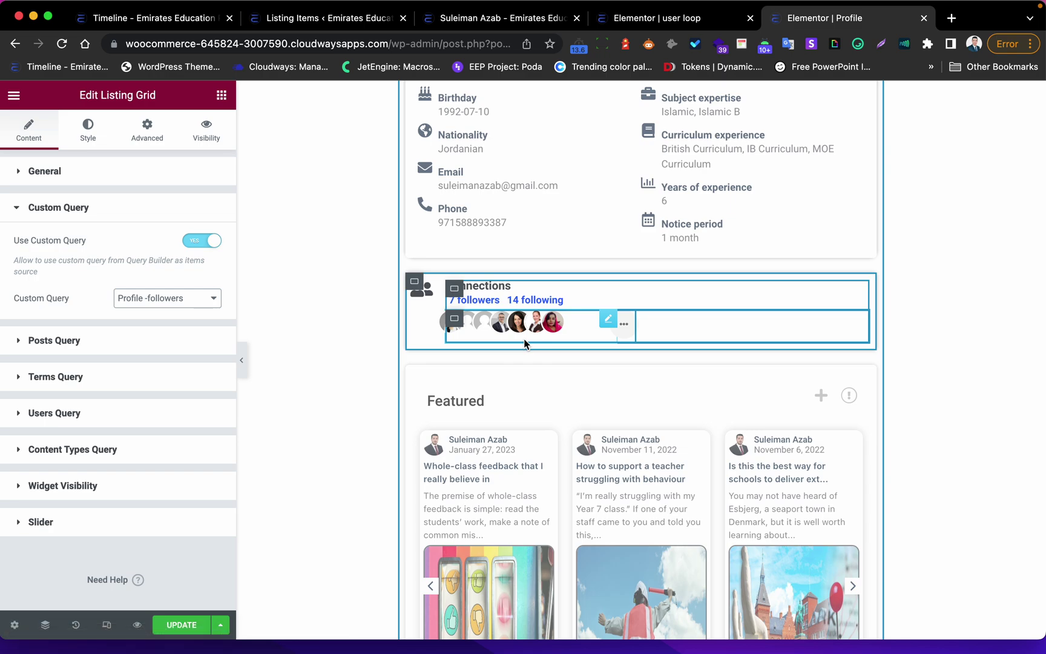
Step: Enable dynamic visibility on the ellipsis icon, showing it if a "Greater than" condition is met
{"action": "left_click", "coordinate": [626, 325]}
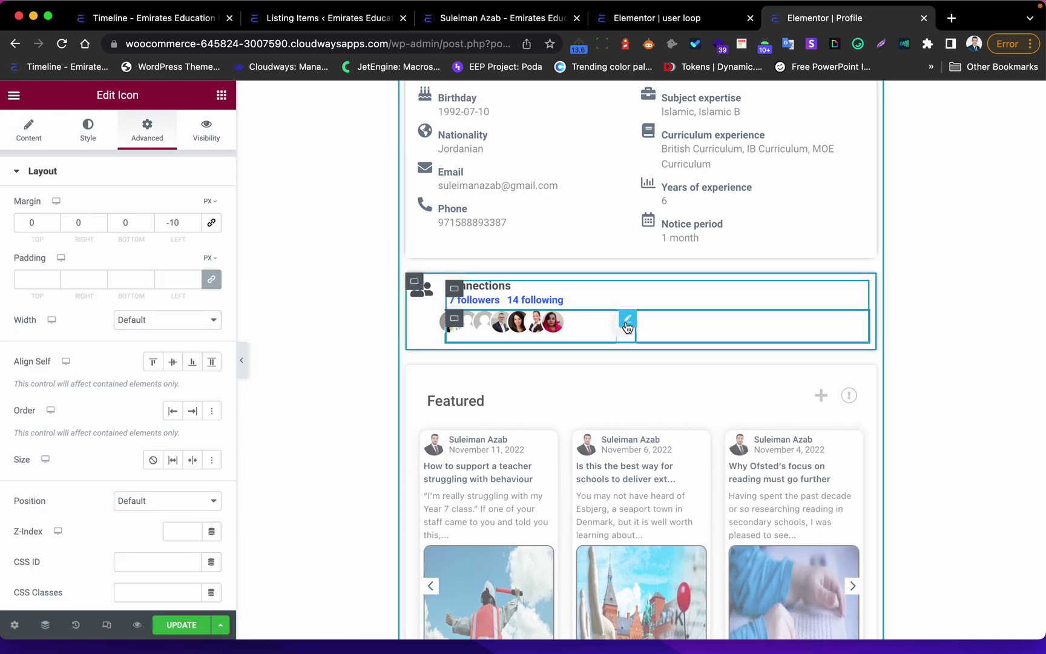
{"action": "scroll", "coordinate": [116, 310], "scroll_direction": "down", "scroll_amount": 5}
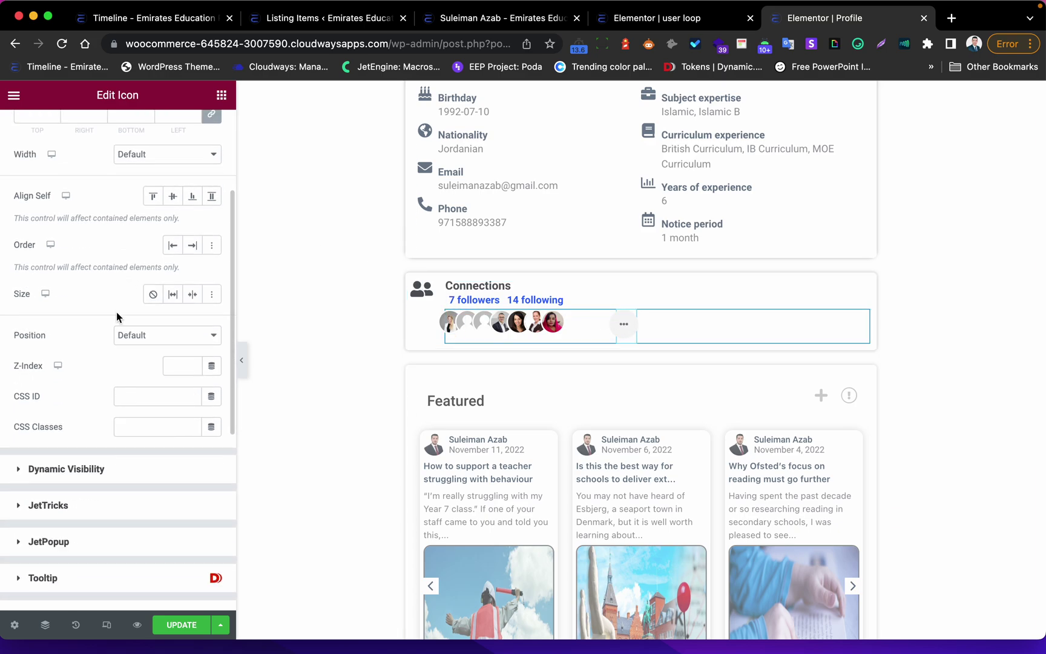
{"action": "left_click", "coordinate": [103, 468]}
{"action": "left_click", "coordinate": [202, 244]}
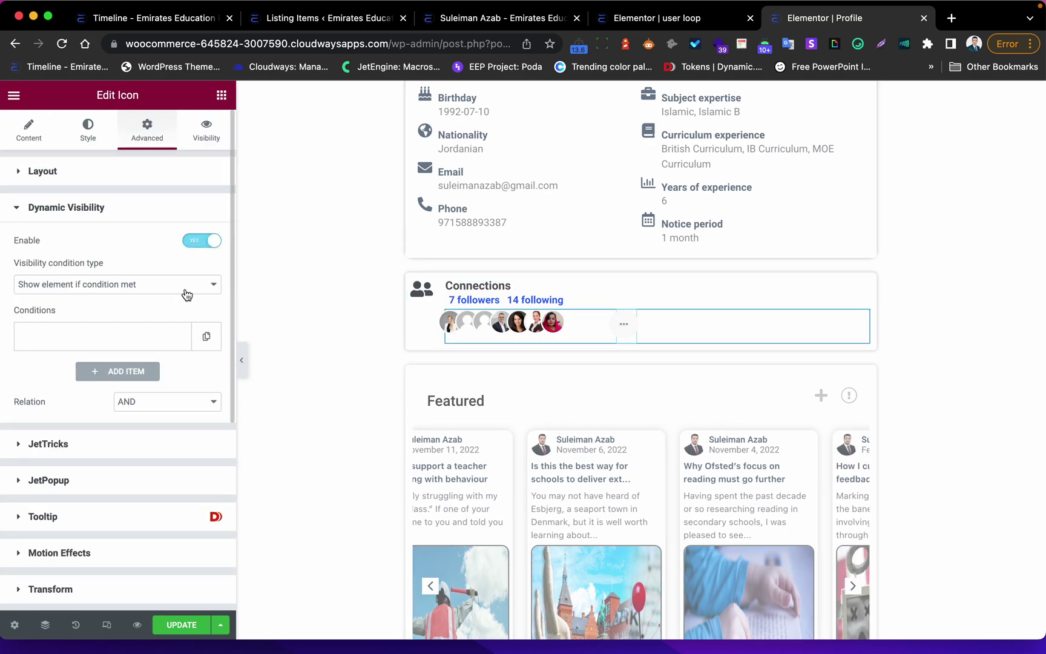
{"action": "left_click", "coordinate": [170, 291]}
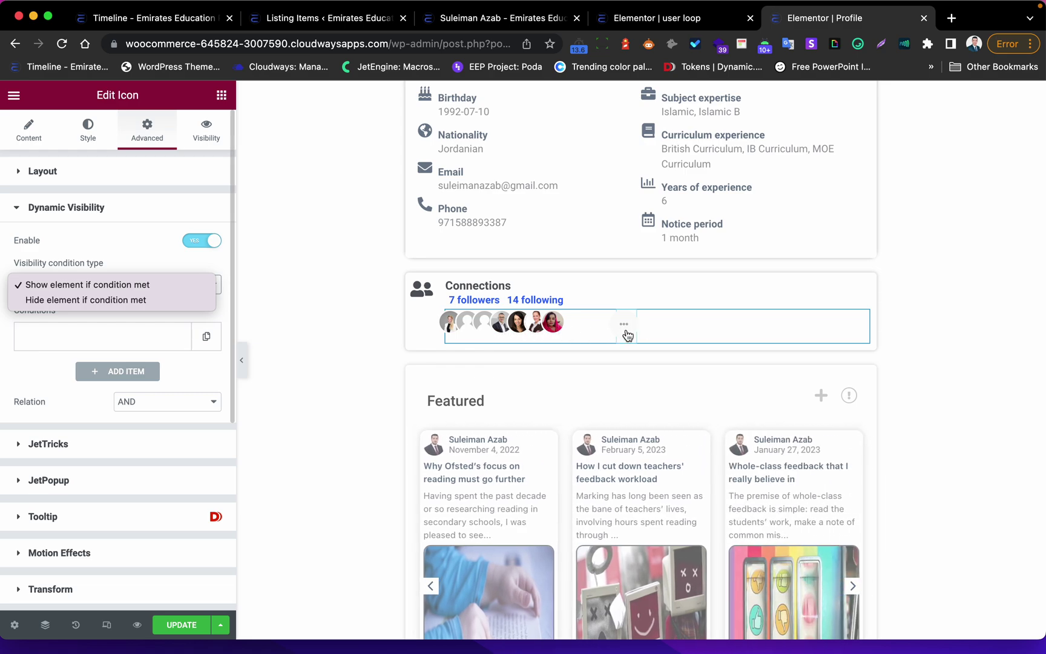
{"action": "left_click", "coordinate": [145, 327]}
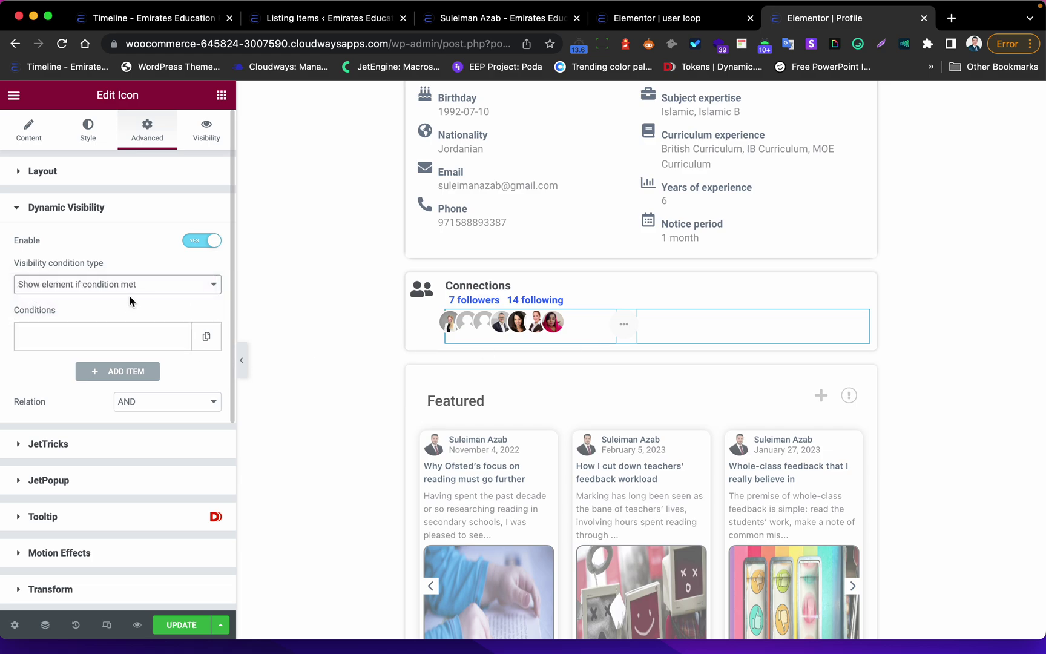
{"action": "left_click", "coordinate": [121, 343]}
{"action": "left_click", "coordinate": [106, 389]}
{"action": "scroll", "coordinate": [103, 458], "scroll_direction": "down", "scroll_amount": 5}
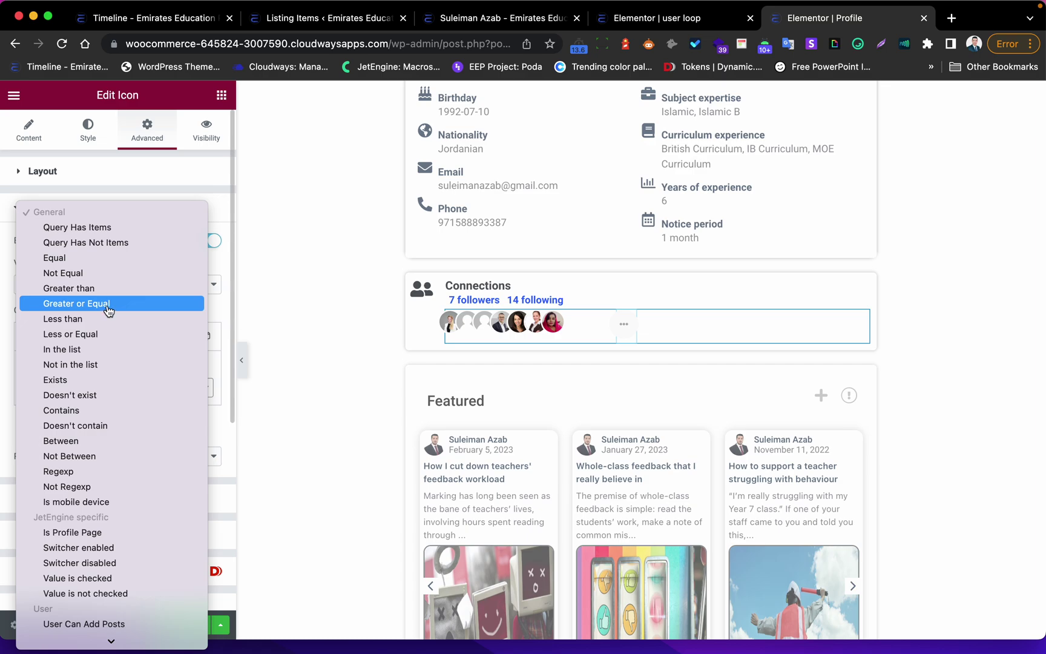
{"action": "key", "text": "Return"}
Step: Assign the Query Results Count dynamic tag as the field of the ellipsis icon's visibility condition
{"action": "scroll", "coordinate": [113, 368], "scroll_direction": "down", "scroll_amount": 5}
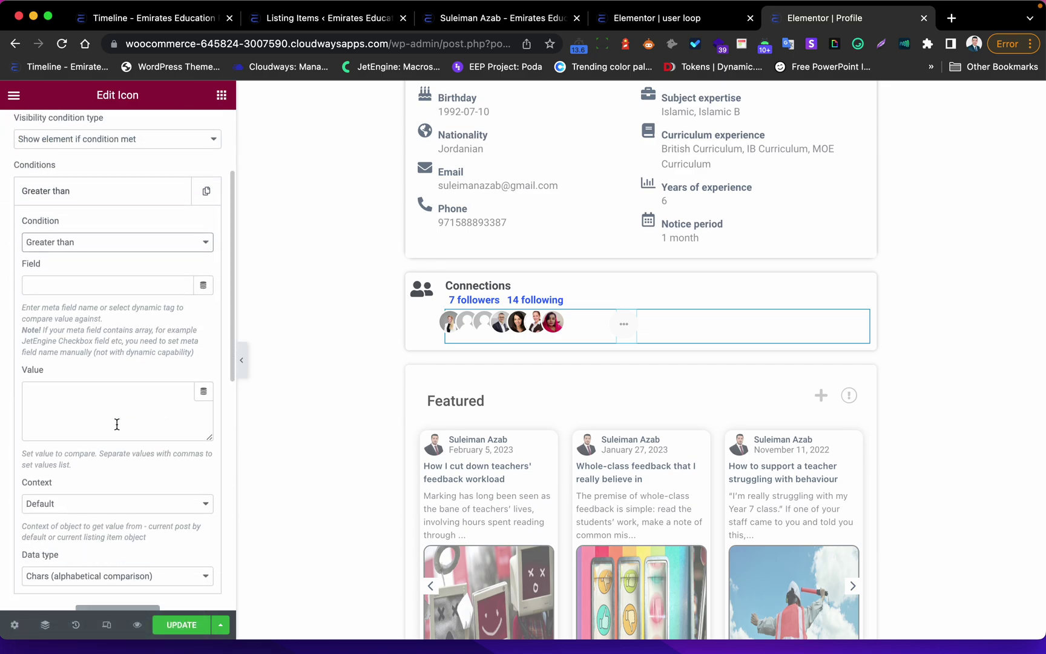
{"action": "left_click", "coordinate": [205, 264]}
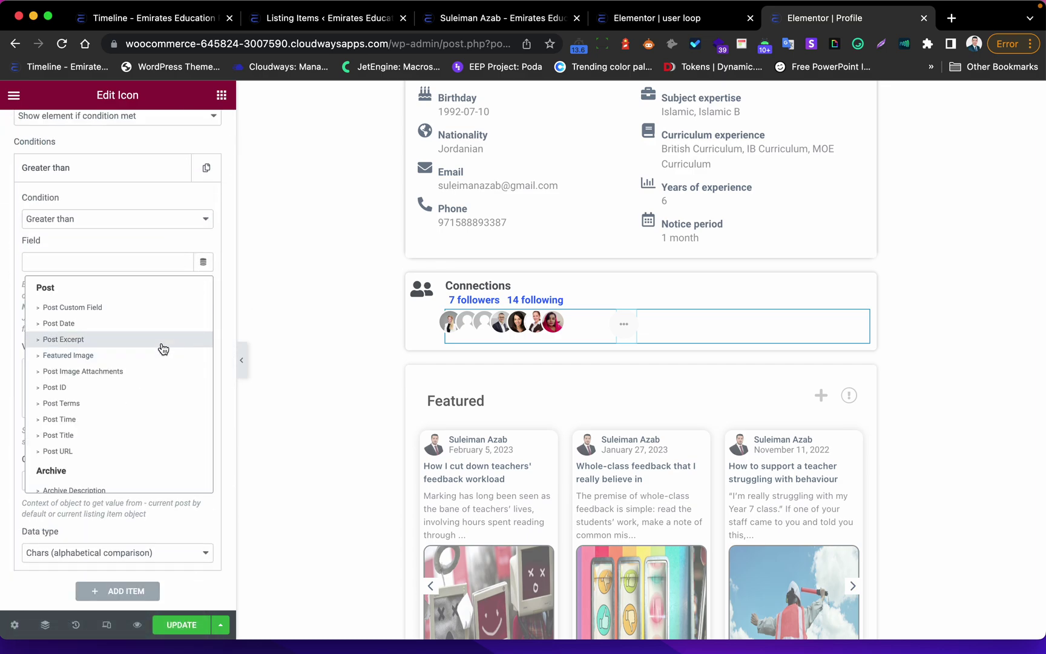
{"action": "scroll", "coordinate": [161, 418], "scroll_direction": "down", "scroll_amount": 10}
{"action": "scroll", "coordinate": [148, 431], "scroll_direction": "down", "scroll_amount": 8}
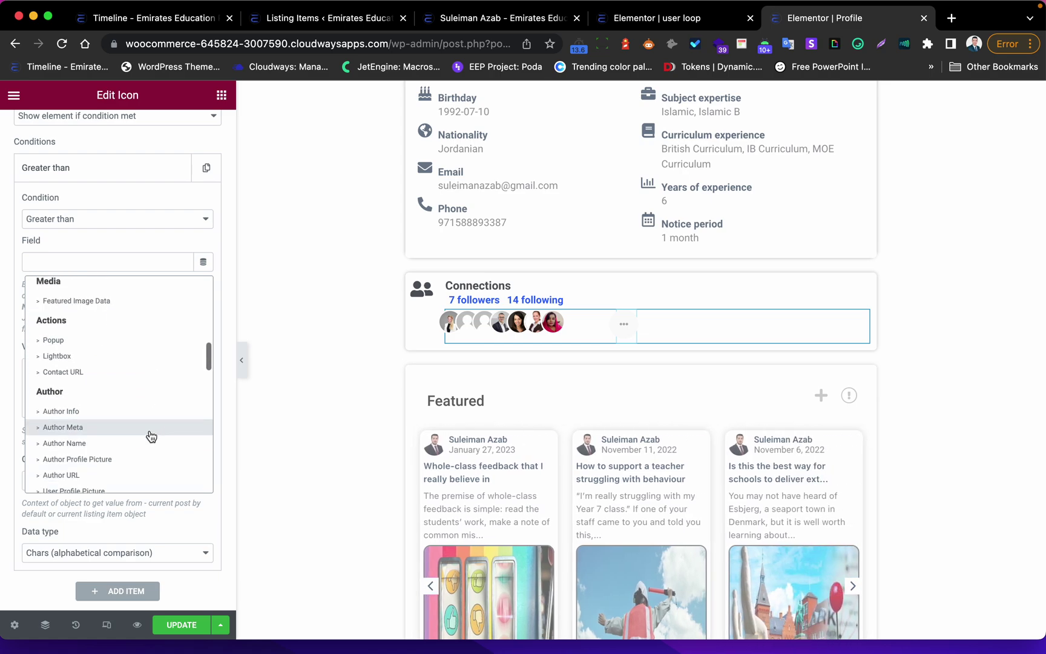
{"action": "scroll", "coordinate": [134, 379], "scroll_direction": "up", "scroll_amount": 1}
{"action": "scroll", "coordinate": [134, 387], "scroll_direction": "down", "scroll_amount": 10}
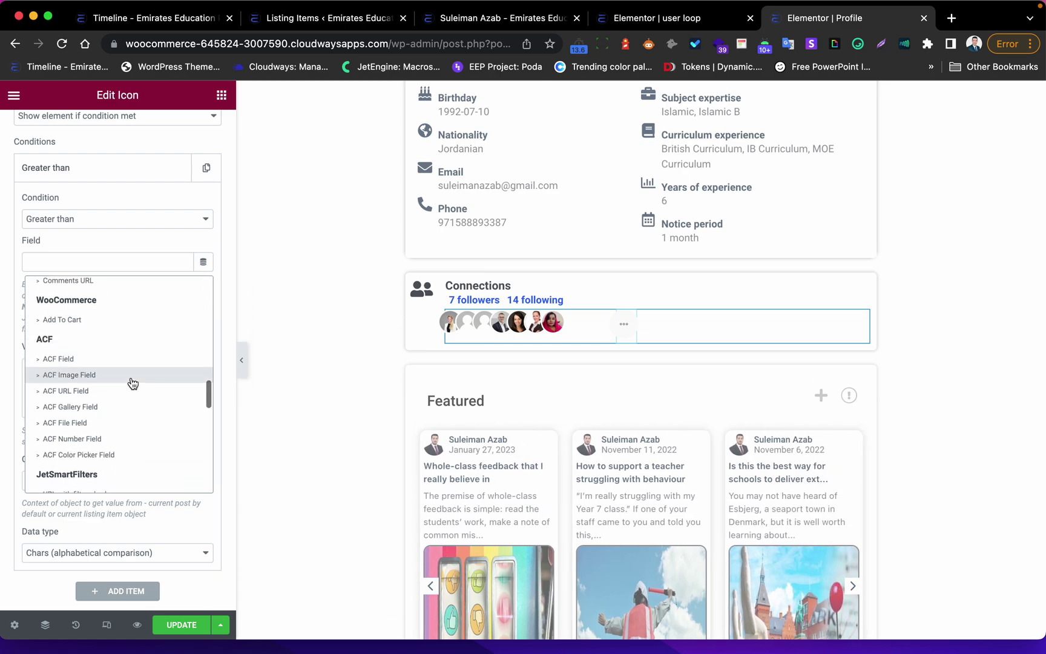
{"action": "scroll", "coordinate": [135, 417], "scroll_direction": "down", "scroll_amount": 5}
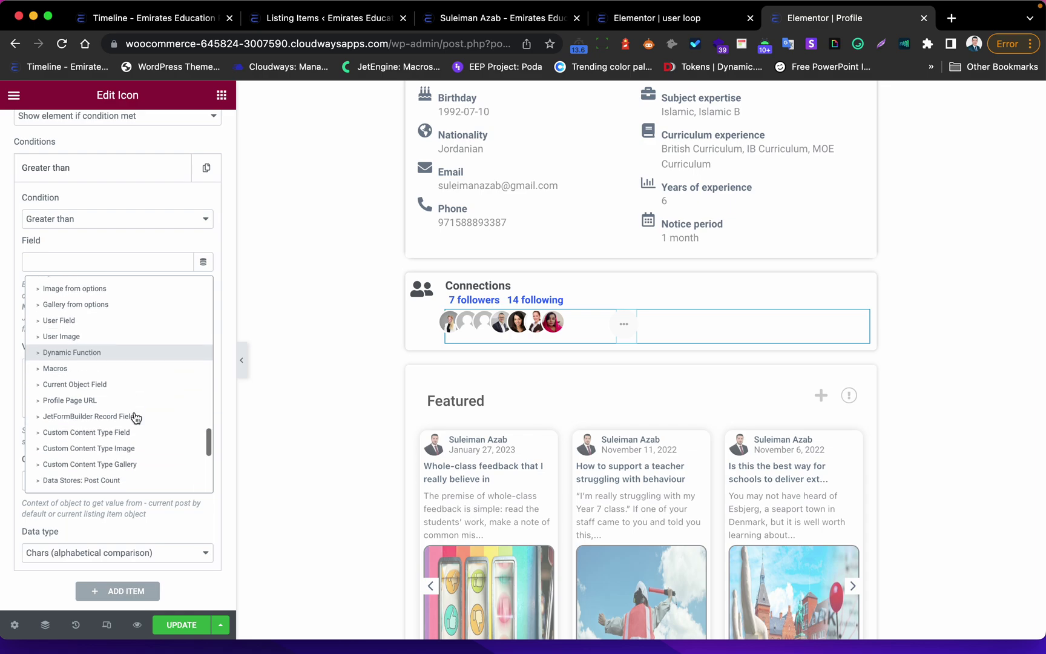
{"action": "scroll", "coordinate": [165, 464], "scroll_direction": "down", "scroll_amount": 5}
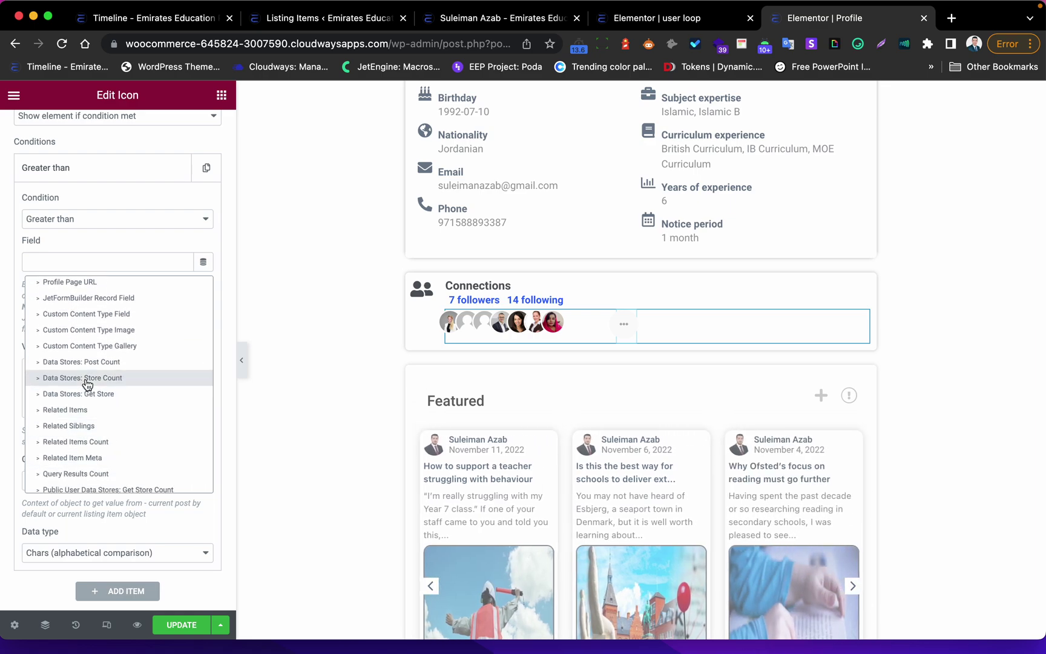
{"action": "scroll", "coordinate": [67, 387], "scroll_direction": "down", "scroll_amount": 2}
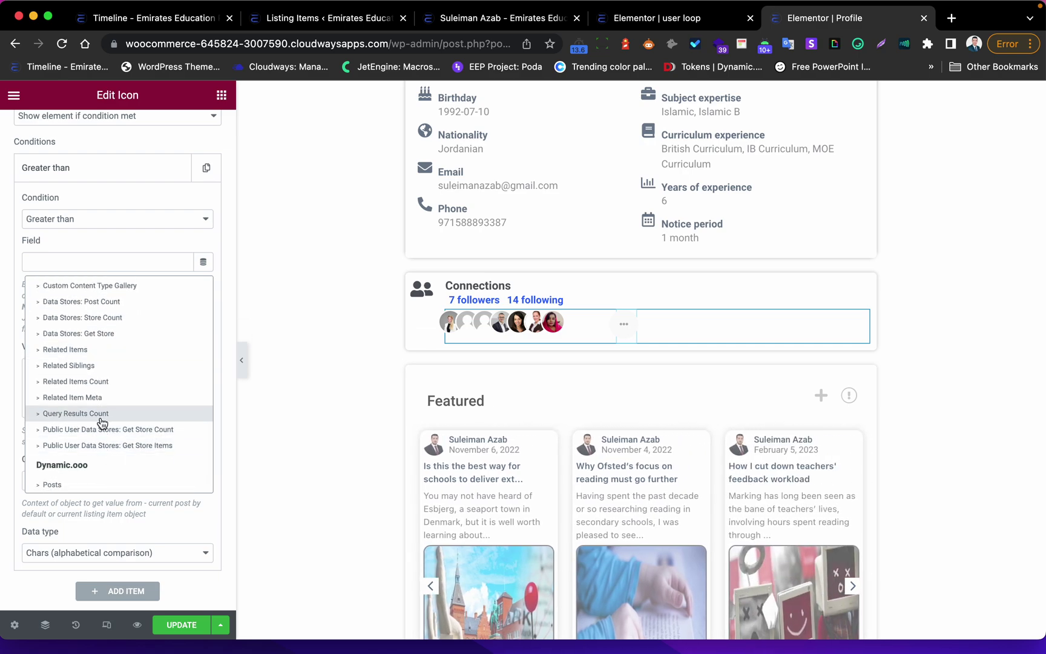
{"action": "left_click", "coordinate": [144, 419]}
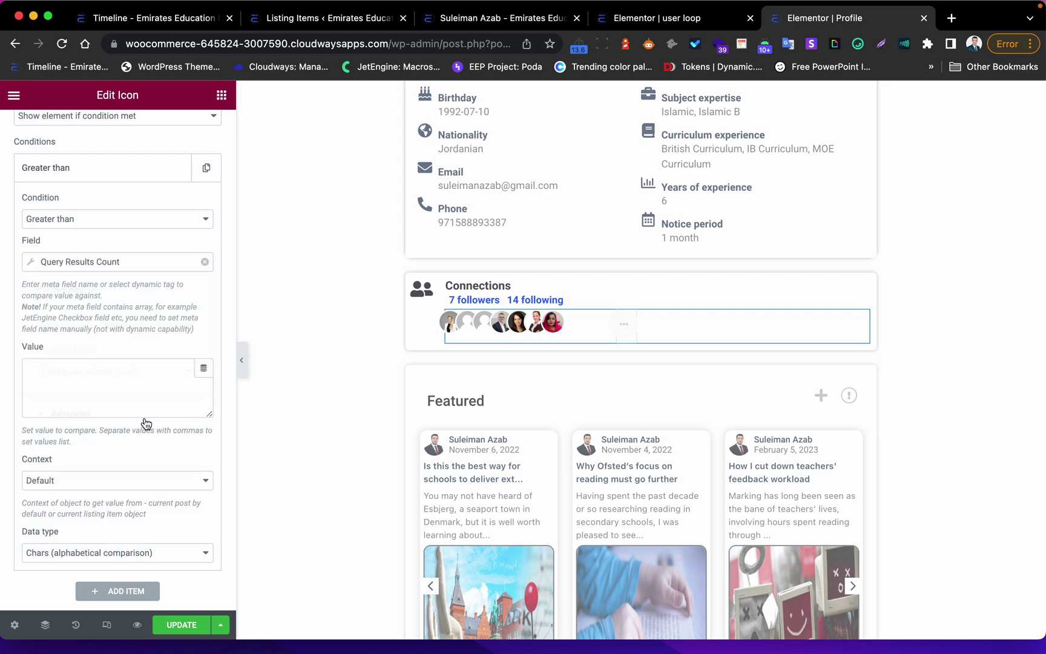
Step: Use the "Profile -followers" query for the results count, set the comparison value to 10, and preview the row at full width
{"action": "left_click", "coordinate": [158, 455]}
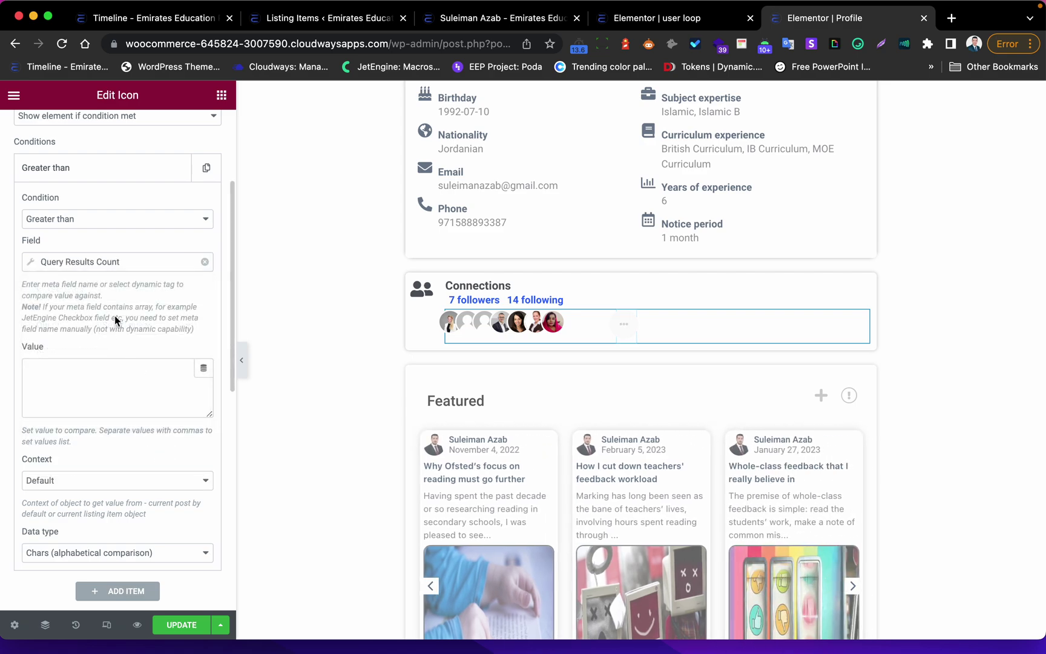
{"action": "left_click", "coordinate": [147, 330]}
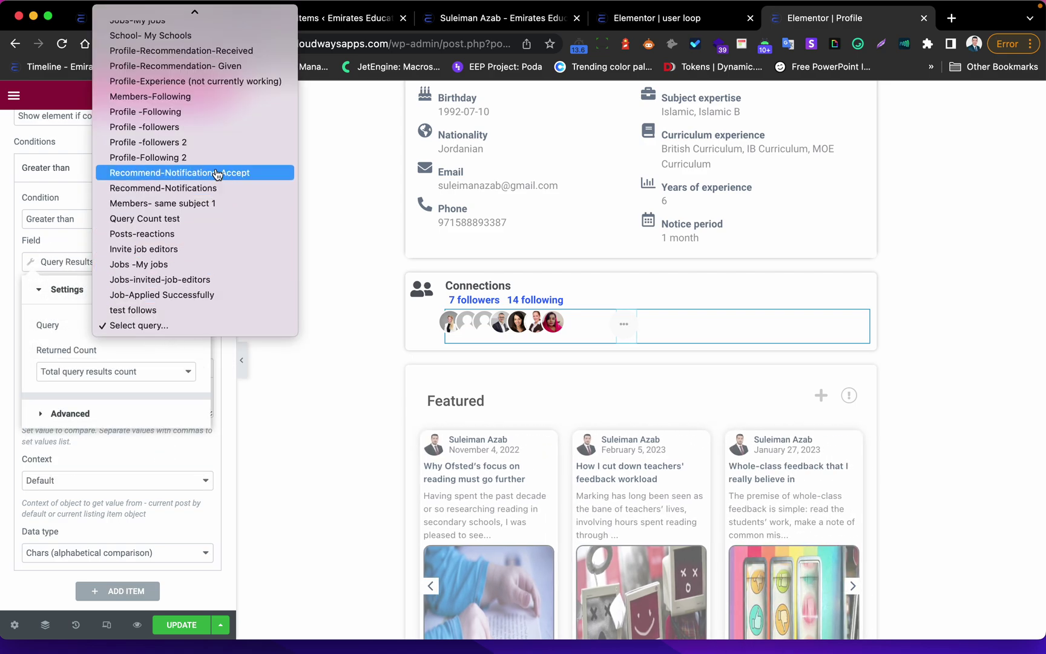
{"action": "left_click", "coordinate": [204, 133]}
{"action": "left_click", "coordinate": [115, 441]}
{"action": "left_click", "coordinate": [99, 396]}
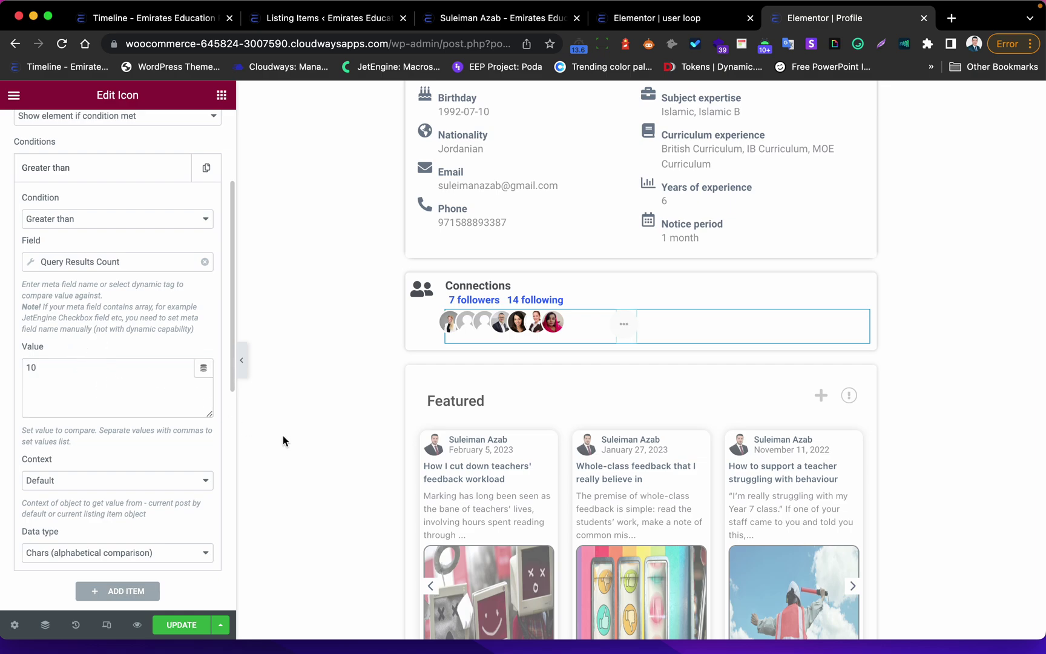
{"action": "left_click", "coordinate": [241, 362]}
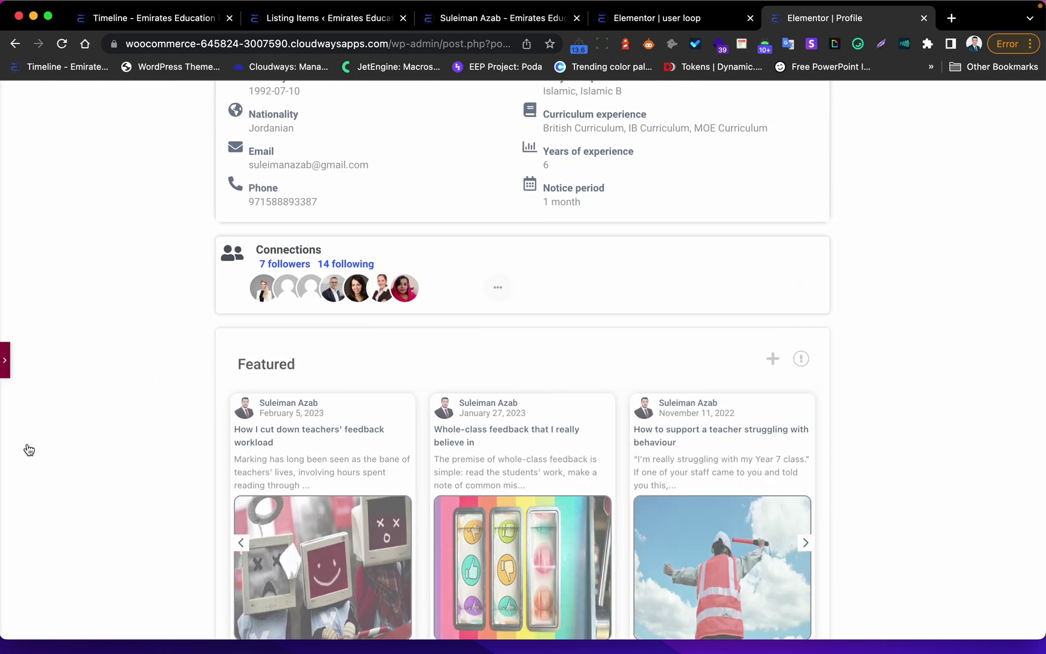
{"action": "left_click", "coordinate": [5, 360]}
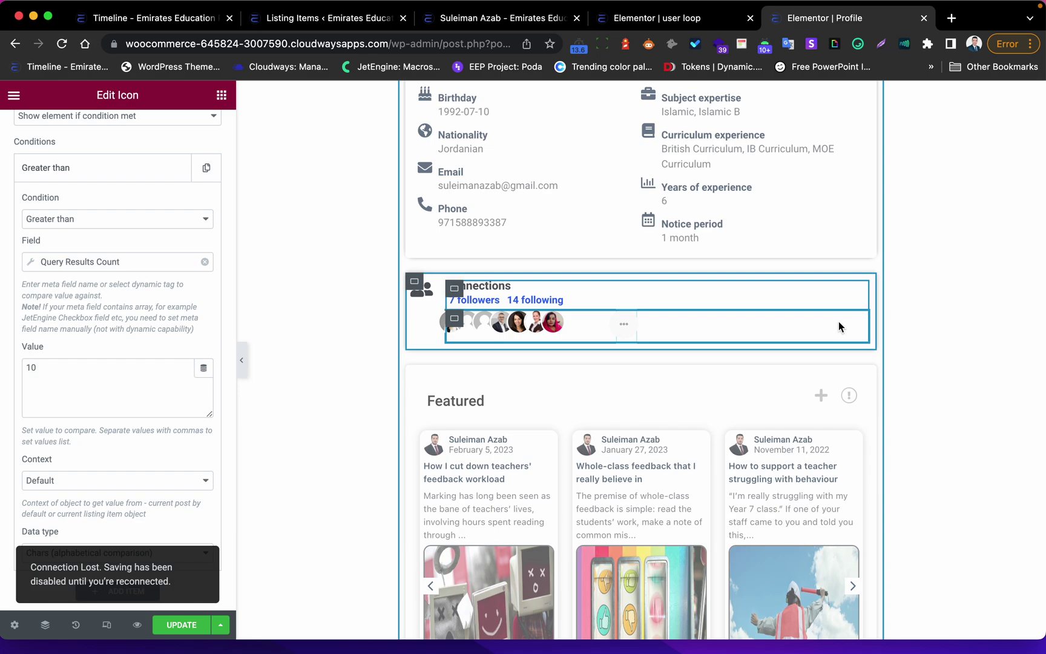
Step: Save the Profile template and reload the live profile page to check the Connections section
{"action": "left_click", "coordinate": [174, 624]}
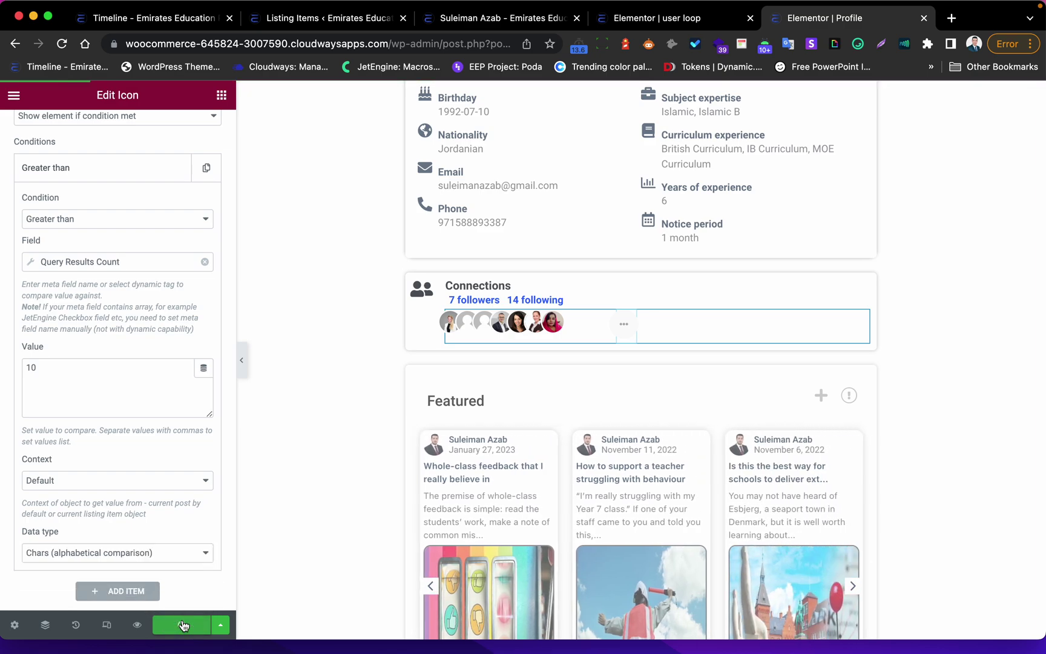
{"action": "left_click", "coordinate": [184, 625]}
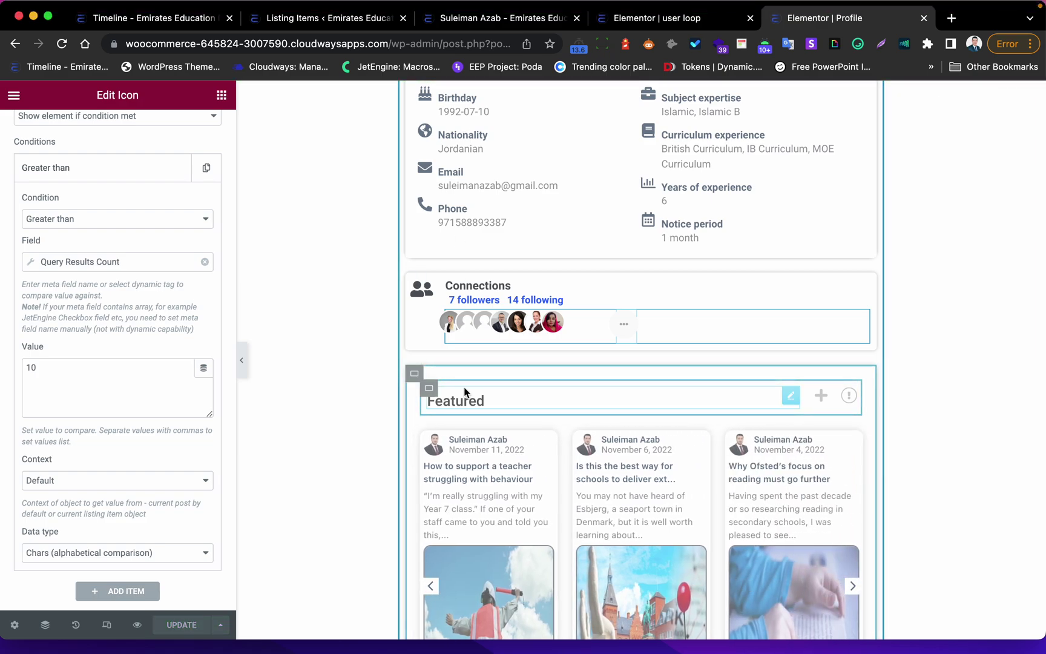
{"action": "left_click", "coordinate": [502, 18]}
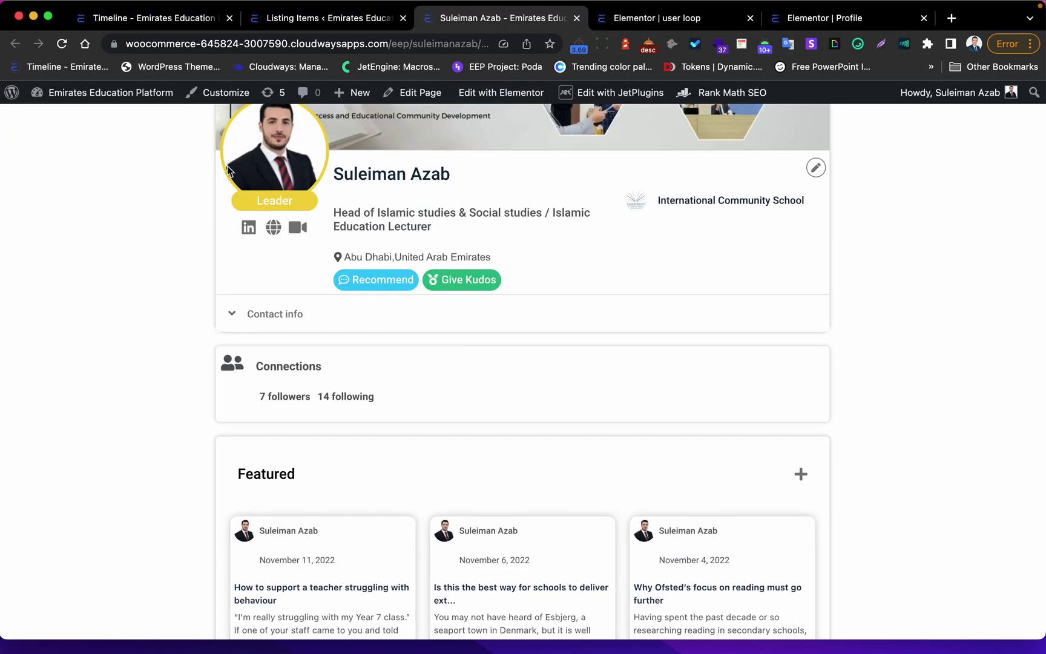
{"action": "left_click", "coordinate": [63, 44]}
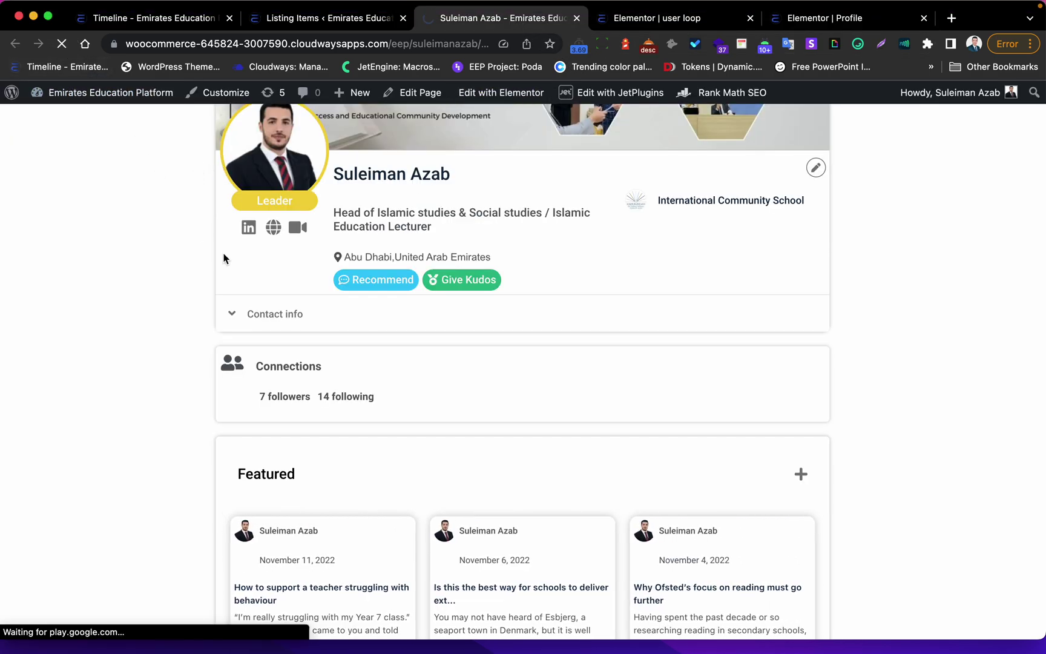